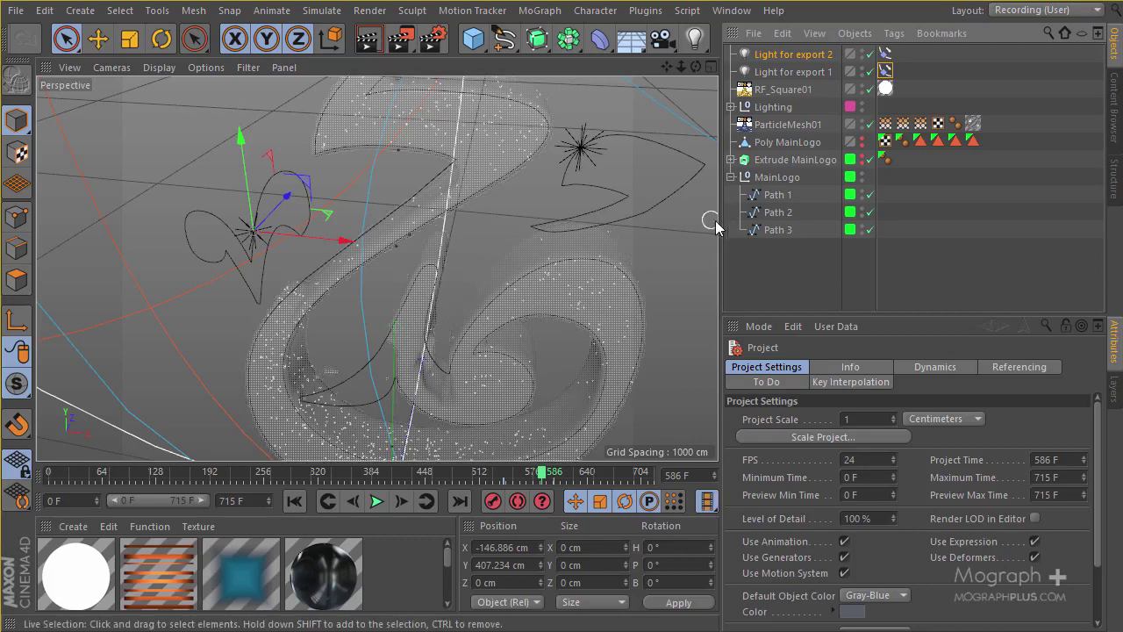
# Collapse the MainLogo group, add a camera and look through it in the viewport
pyautogui.click(729, 178)
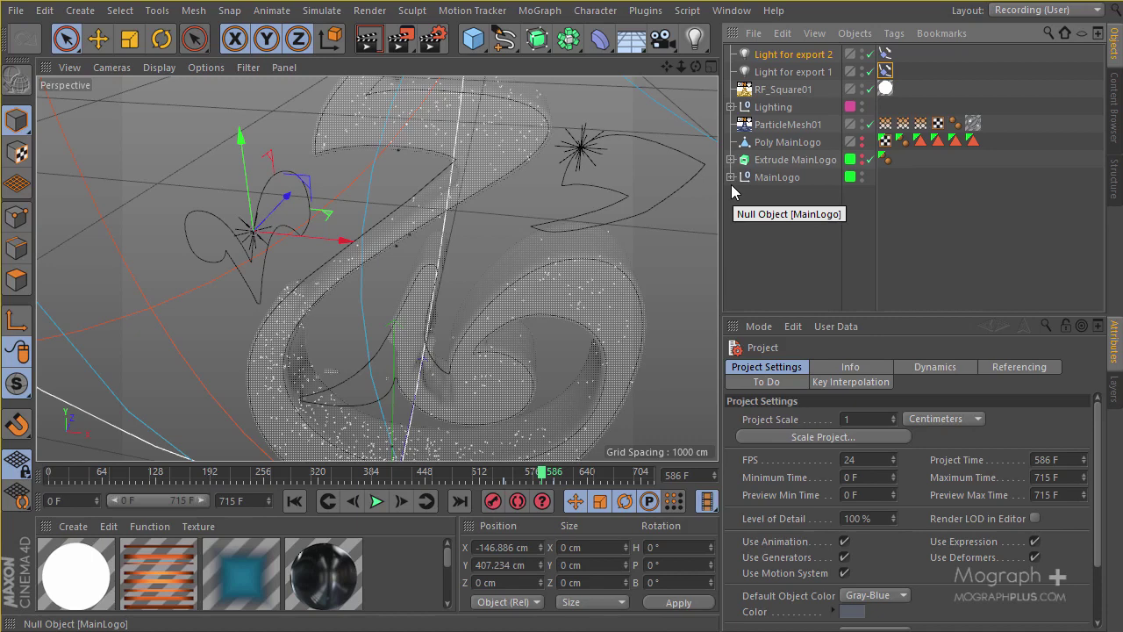
pyautogui.click(667, 47)
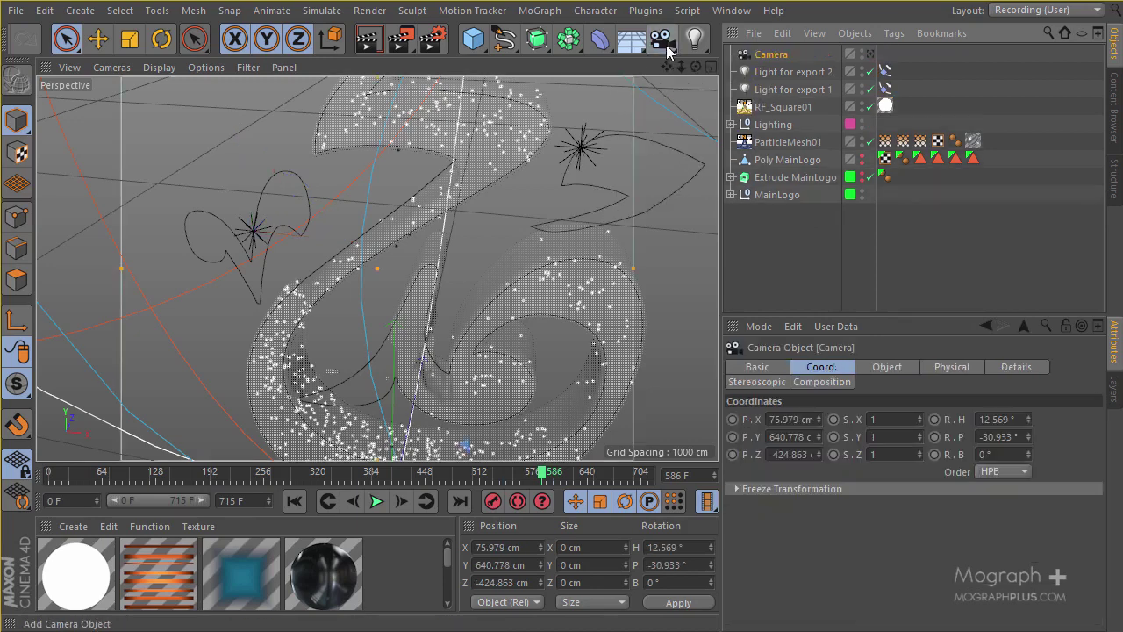
pyautogui.click(870, 54)
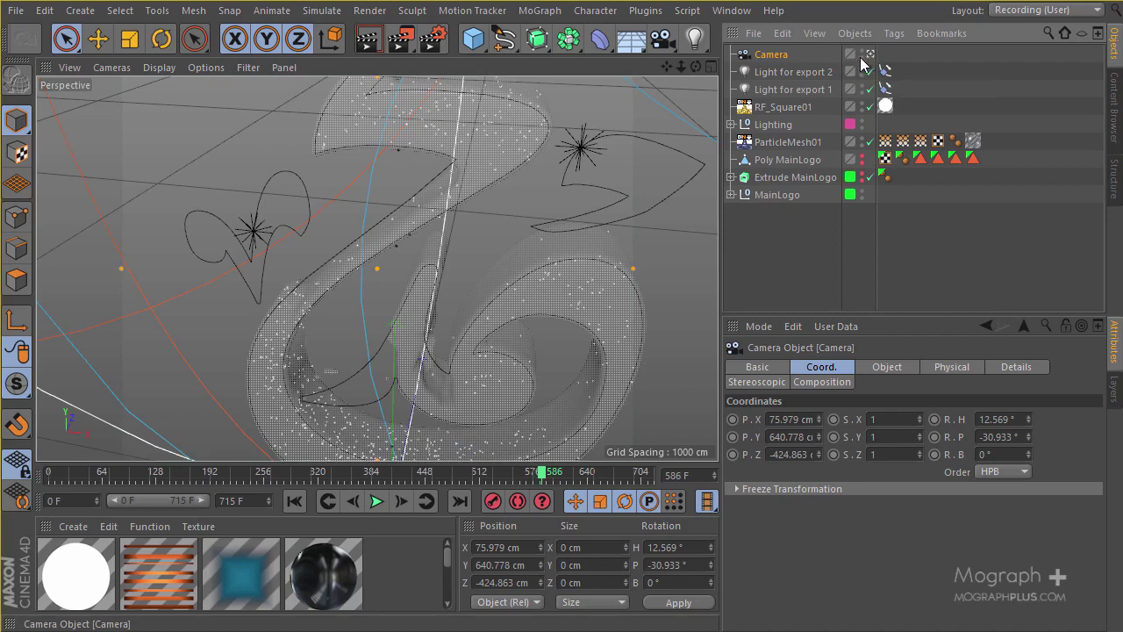
# Set the render output's film aspect to HDTV (16:9)
pyautogui.click(433, 38)
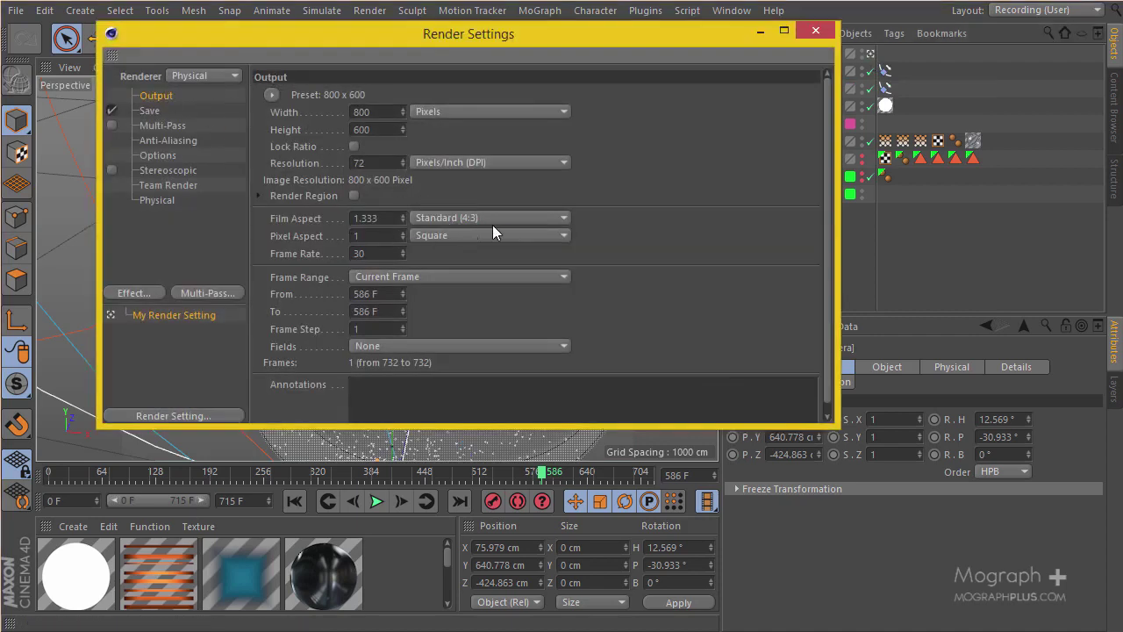
pyautogui.click(523, 218)
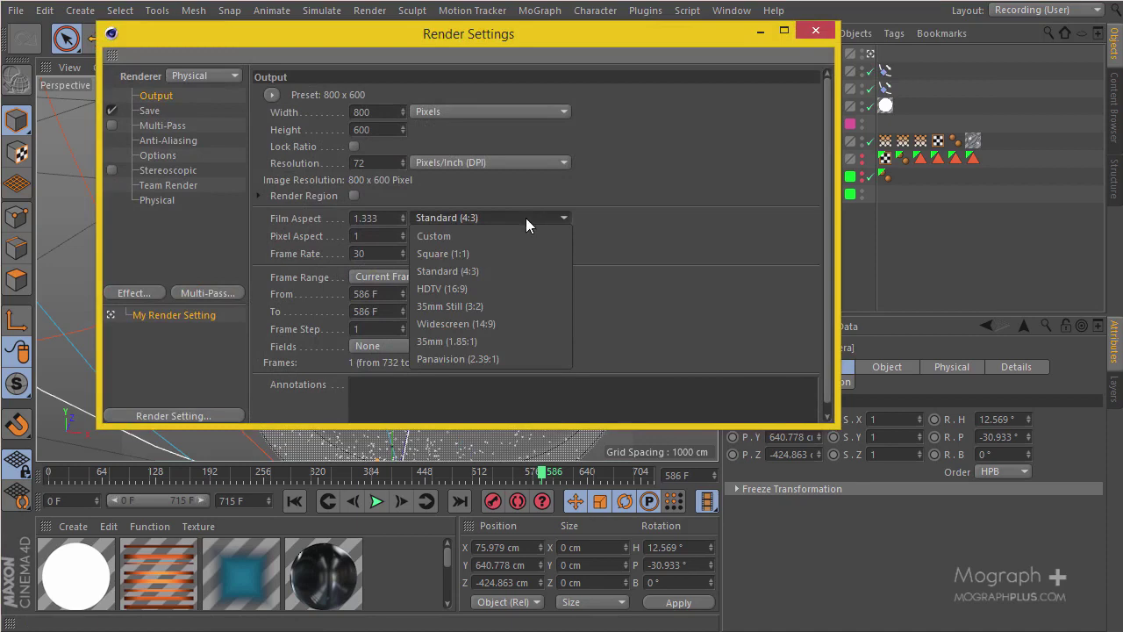
pyautogui.click(511, 292)
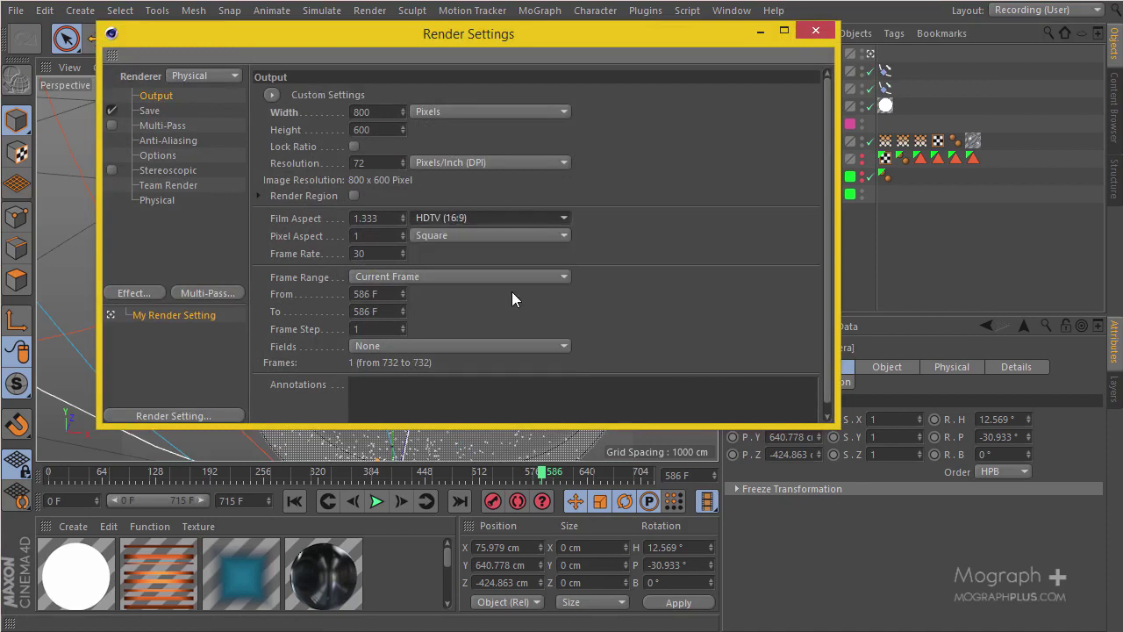
pyautogui.click(816, 32)
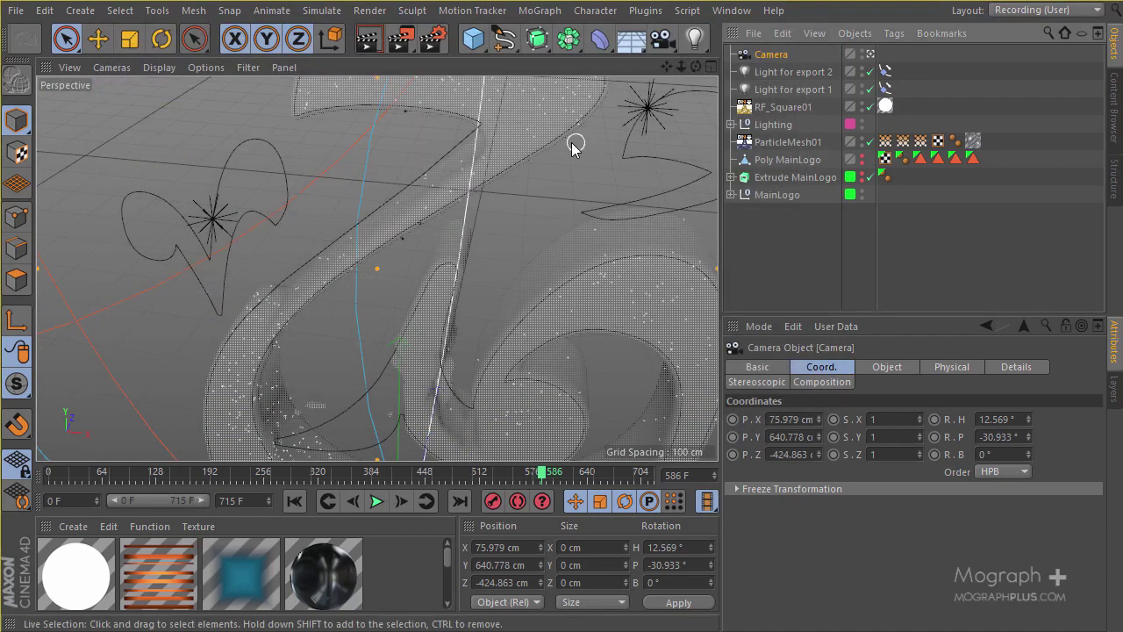
# Add a Display tag to ParticleMesh01 and use it to turn off the mesh's textures in the viewport
pyautogui.rightClick(786, 144)
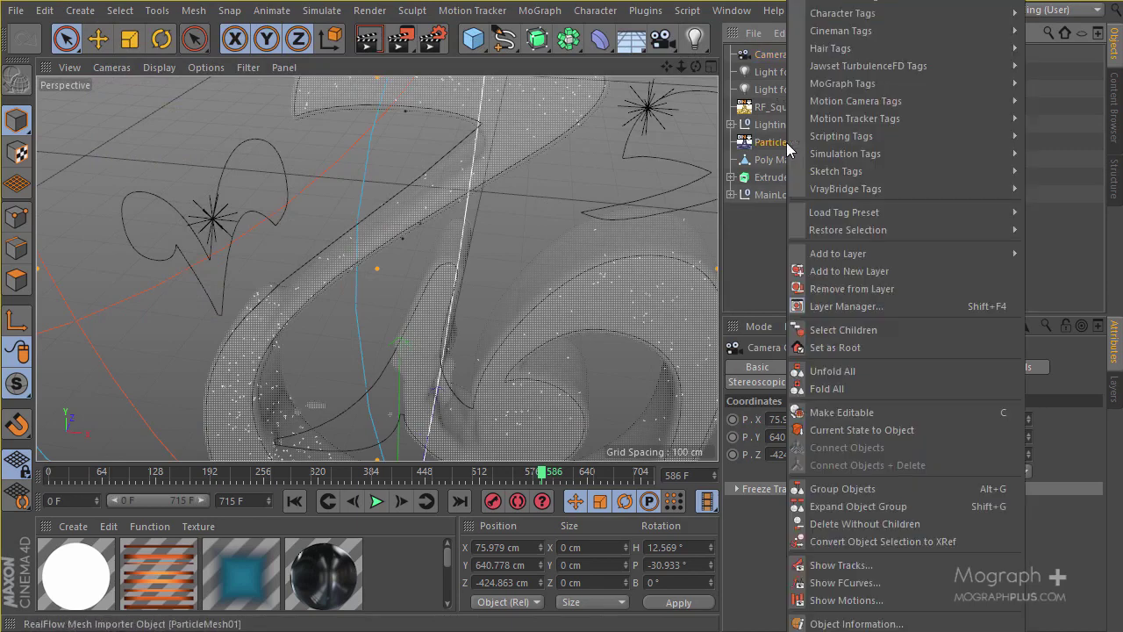
pyautogui.moveTo(821, 4)
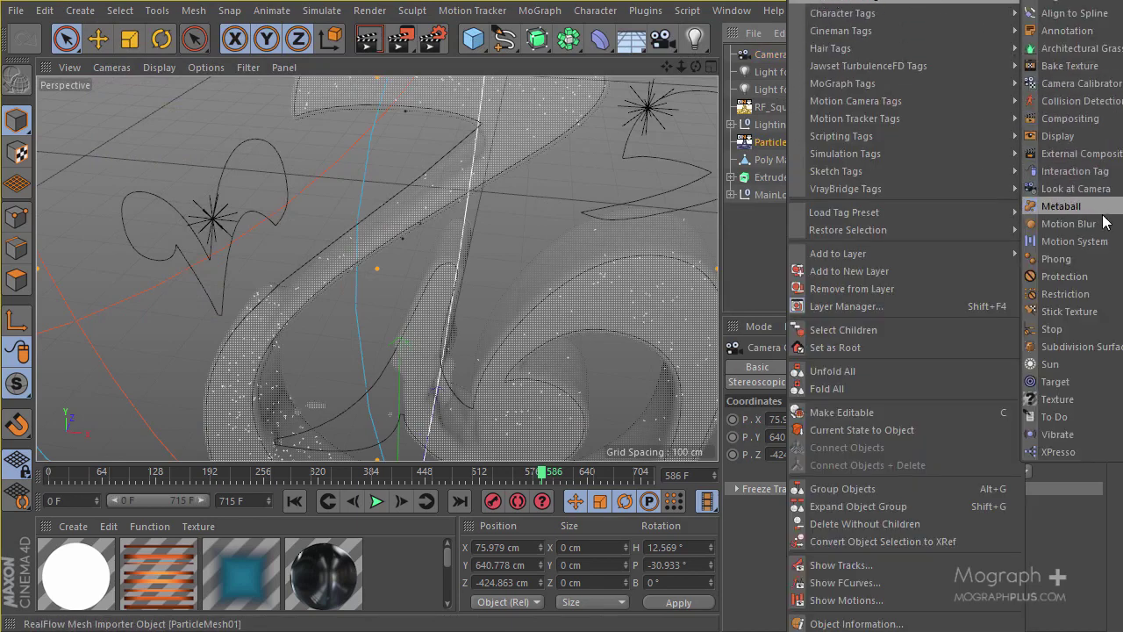
pyautogui.click(1066, 136)
pyautogui.moveTo(923, 245); pyautogui.dragTo(922, 226)
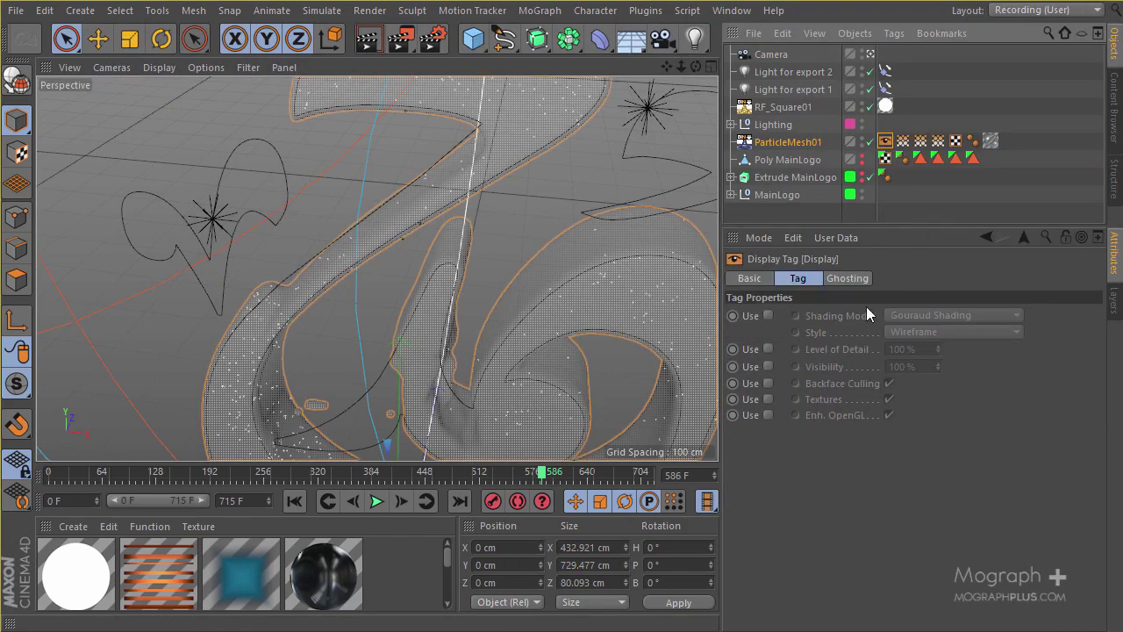
pyautogui.click(768, 399)
pyautogui.click(888, 399)
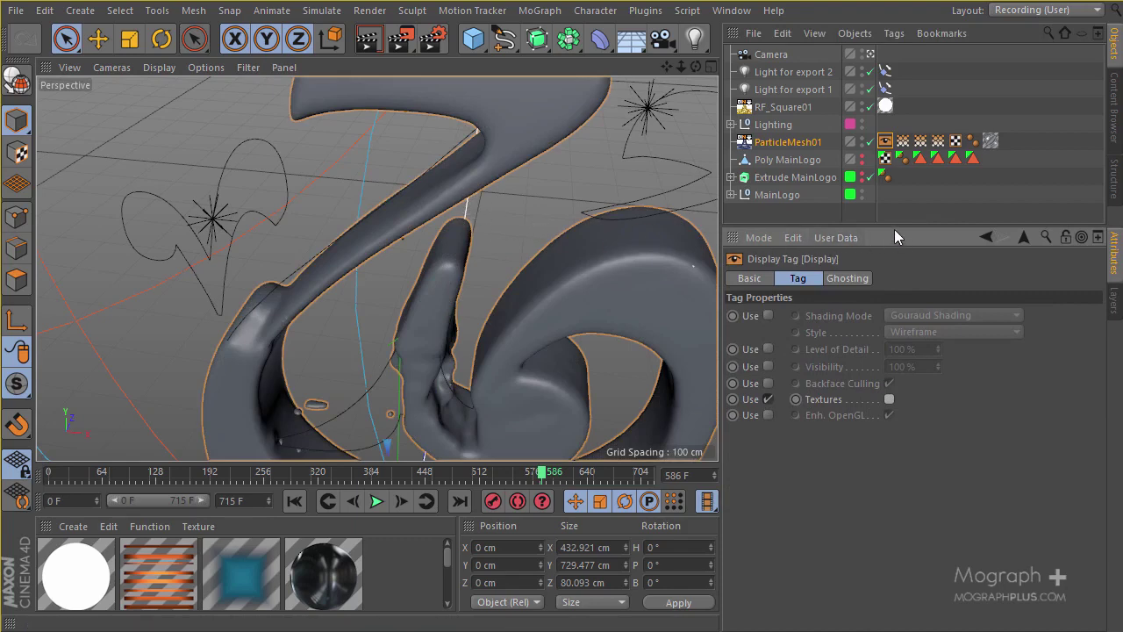
pyautogui.moveTo(895, 228); pyautogui.dragTo(854, 220)
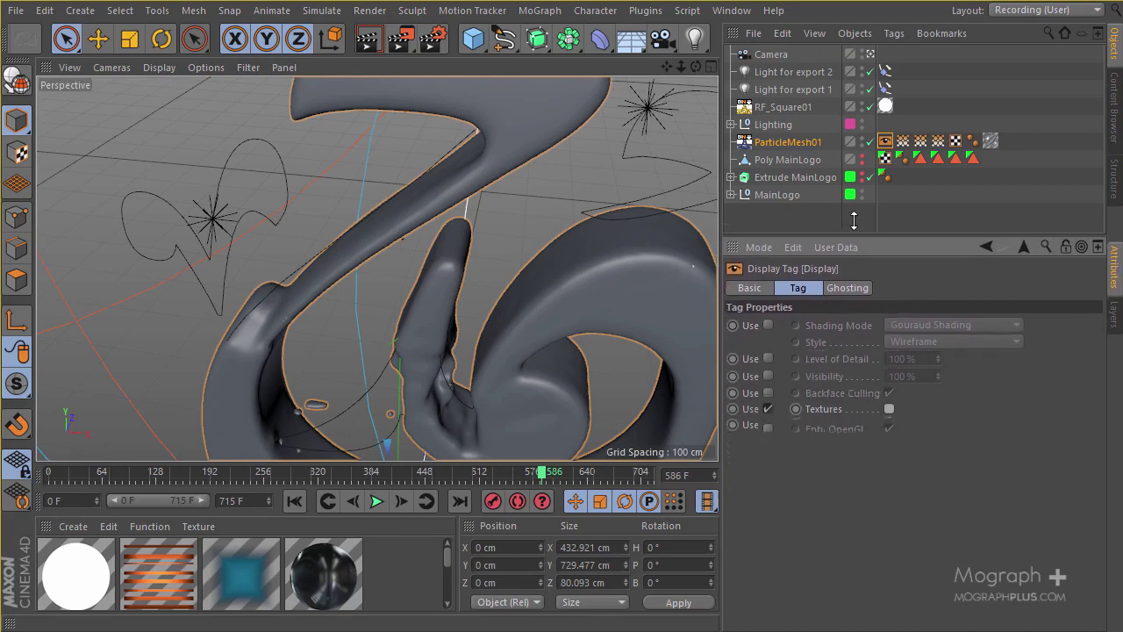
# Hide the Lighting layer and the MainLogo splines in the viewport
pyautogui.click(1114, 296)
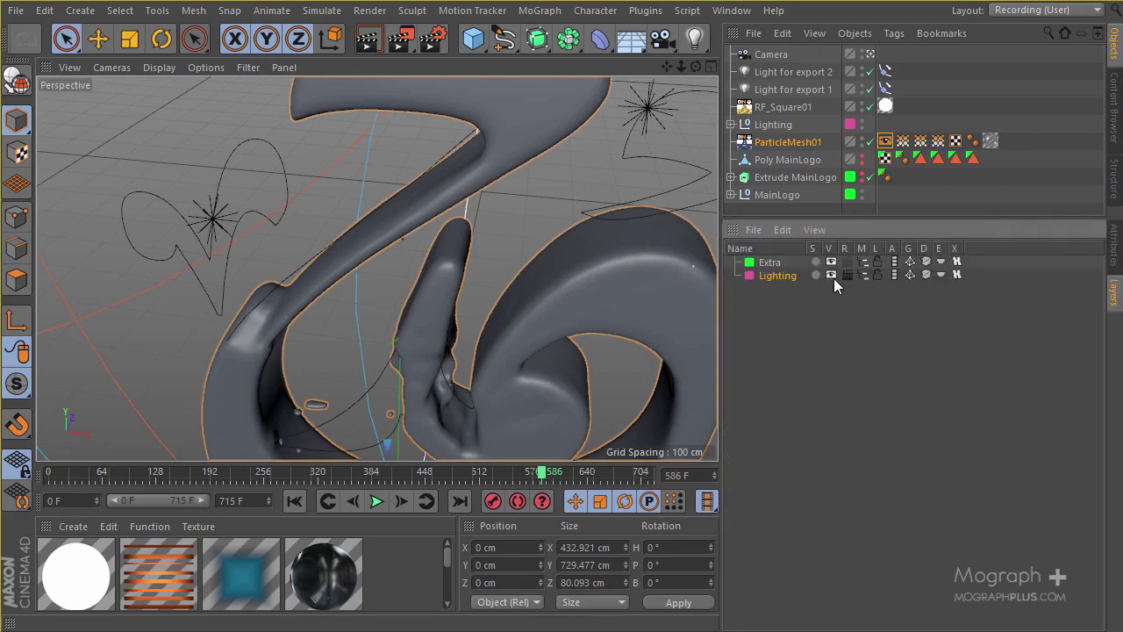
pyautogui.scroll(-8, 420, 272)
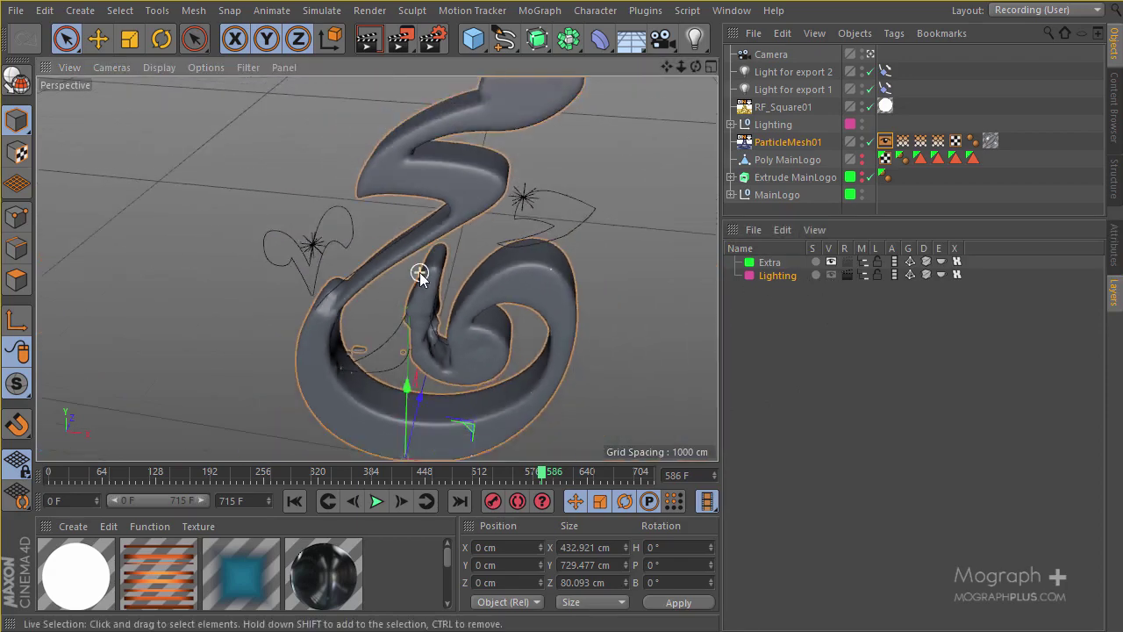
pyautogui.keyDown('alt'); pyautogui.moveTo(419, 272); pyautogui.dragTo(429, 293); pyautogui.keyUp('alt')
pyautogui.scroll(2, 434, 318)
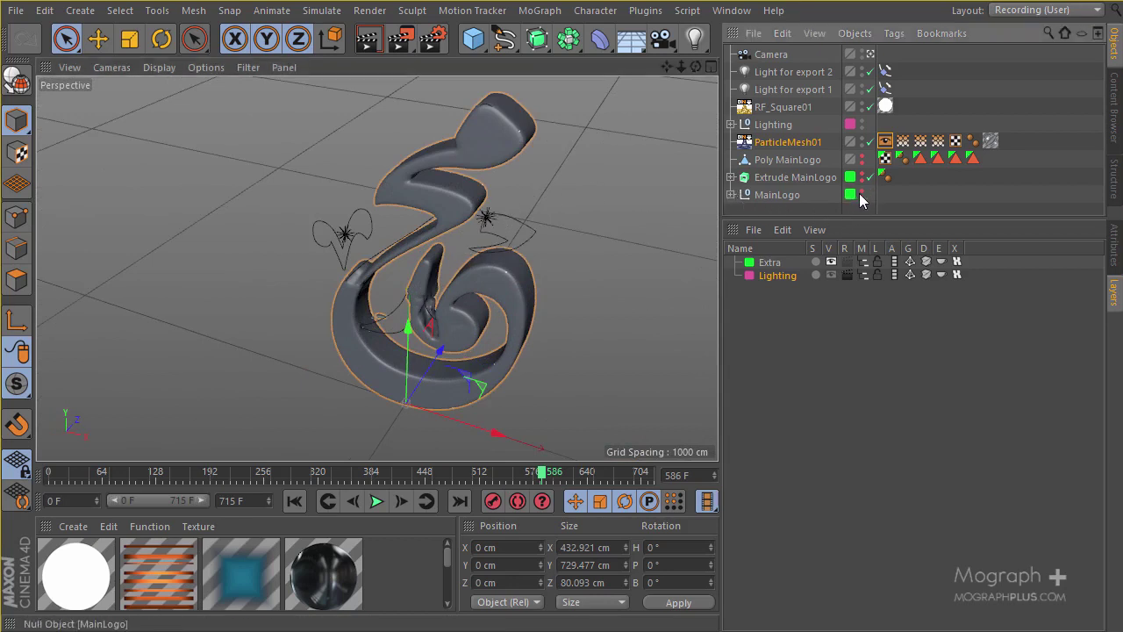
# Rename the MainLogo null object to Signs
pyautogui.doubleClick(790, 195)
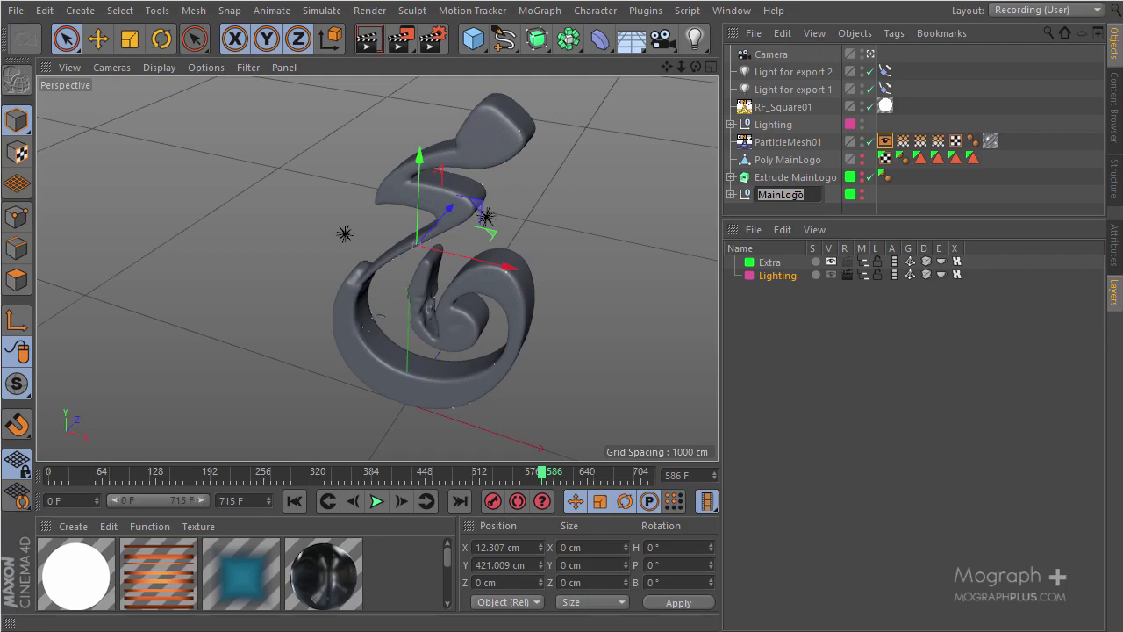
pyautogui.click(732, 198)
pyautogui.click(730, 195)
pyautogui.click(730, 195)
pyautogui.doubleClick(772, 194)
pyautogui.click(773, 196)
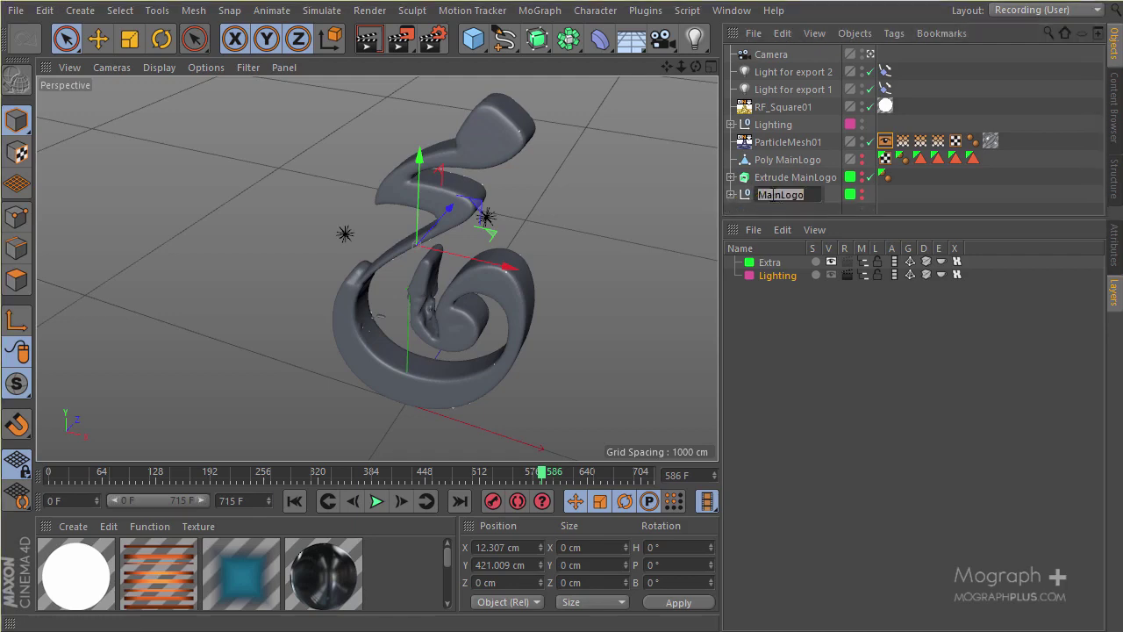
pyautogui.doubleClick(773, 194)
pyautogui.write('Signs')
pyautogui.press('Return')
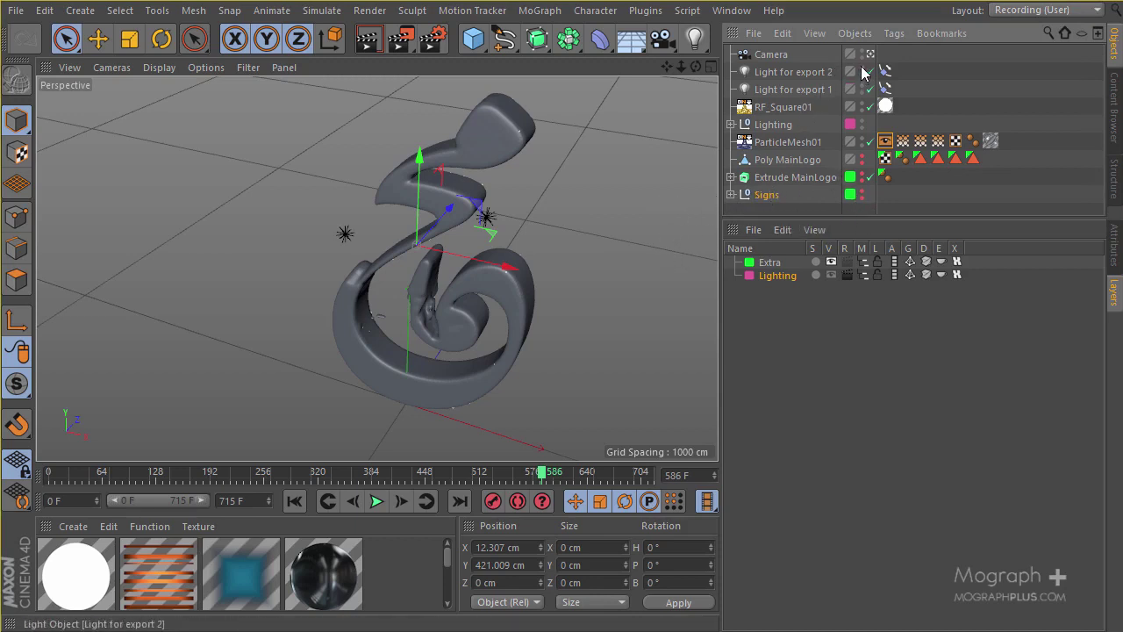
# Hide Light for export 2 and Light for export 1, and clear the object selection
pyautogui.moveTo(862, 70); pyautogui.dragTo(863, 85)
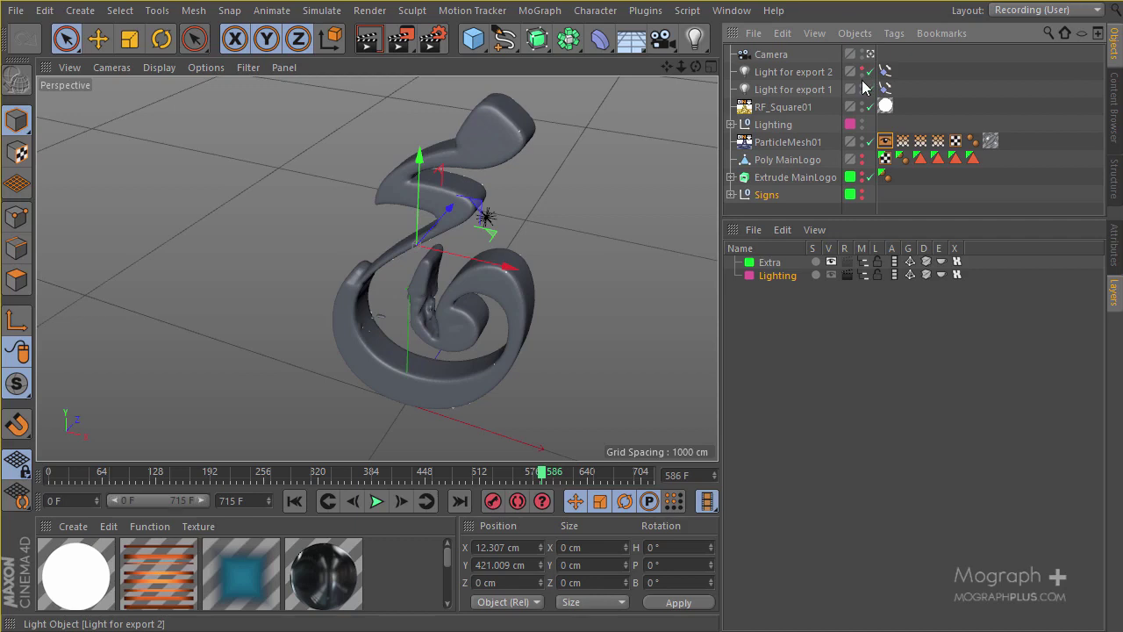
pyautogui.click(293, 221)
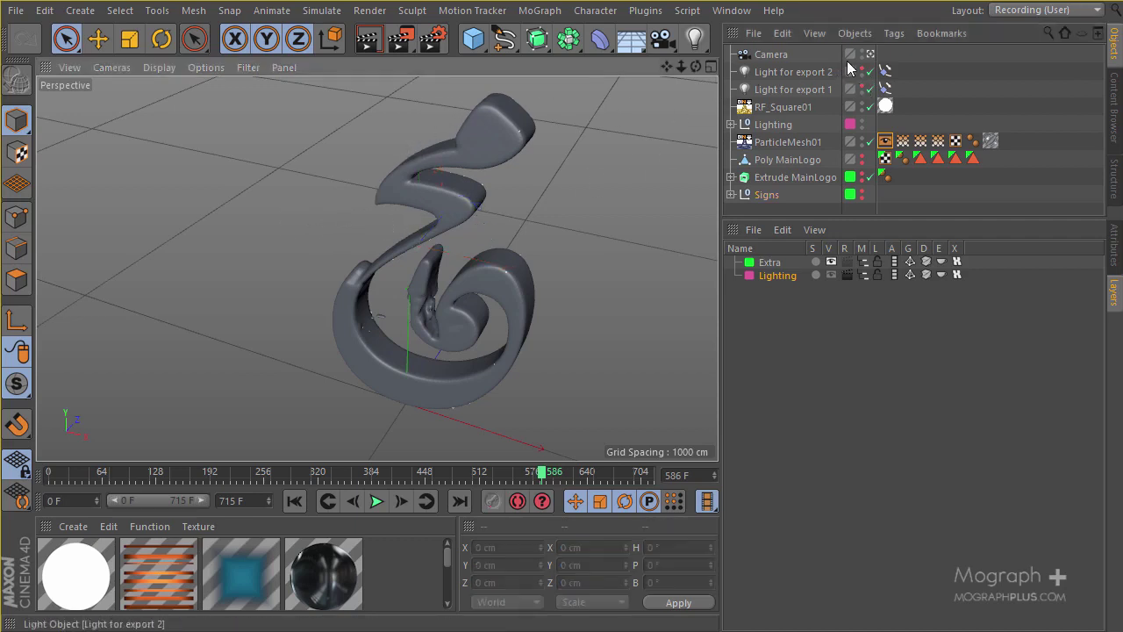
# Frame the camera in a close-up on the upper part of the logo mesh
pyautogui.keyDown('alt'); pyautogui.moveTo(524, 146); pyautogui.dragTo(531, 191, button='middle'); pyautogui.keyUp('alt')
pyautogui.keyDown('alt'); pyautogui.moveTo(531, 182); pyautogui.dragTo(518, 147, button='right'); pyautogui.keyUp('alt')
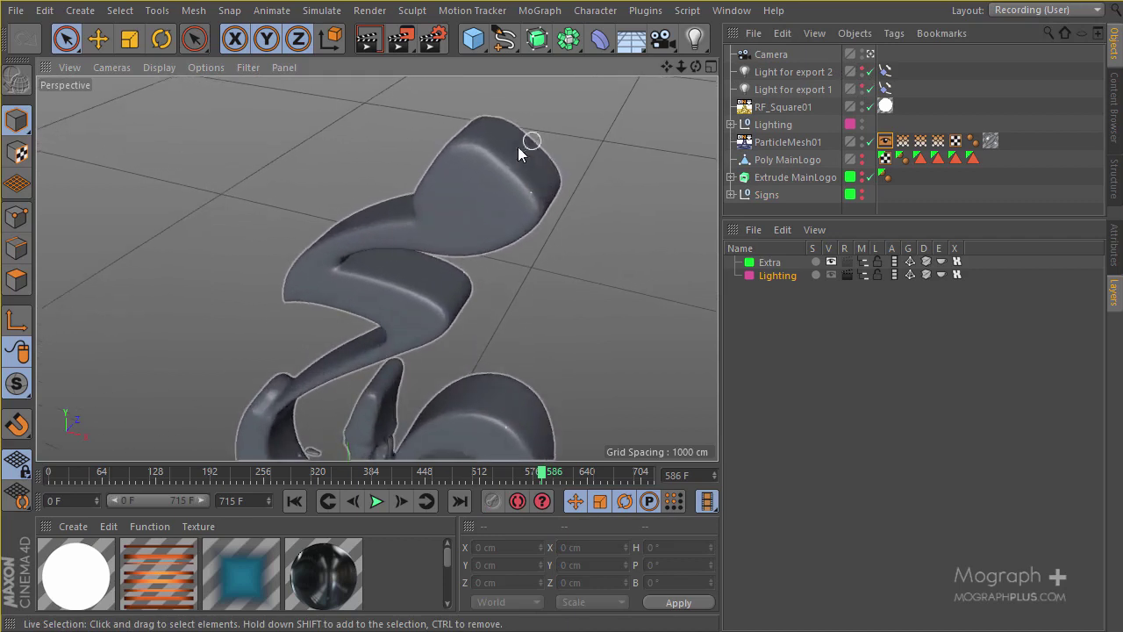
pyautogui.keyDown('alt'); pyautogui.moveTo(518, 147); pyautogui.dragTo(573, 182, button='middle'); pyautogui.keyUp('alt')
pyautogui.keyDown('alt'); pyautogui.moveTo(567, 182); pyautogui.dragTo(615, 182, button='right'); pyautogui.keyUp('alt')
pyautogui.click(1116, 245)
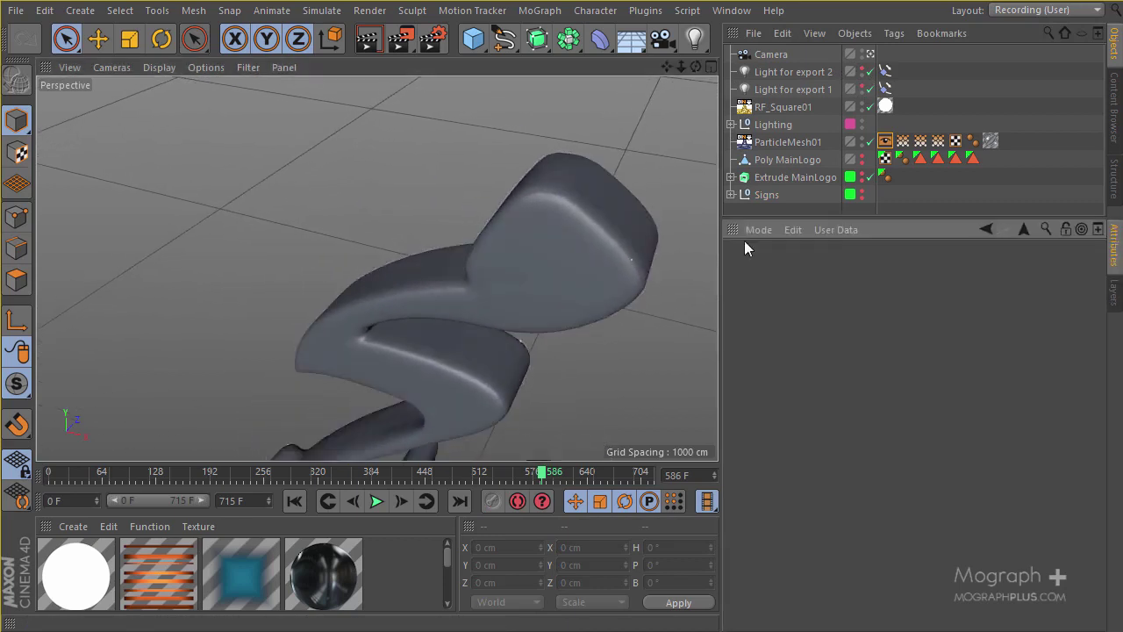
pyautogui.keyDown('alt'); pyautogui.moveTo(517, 247); pyautogui.dragTo(524, 225); pyautogui.keyUp('alt')
# Review the fluid animation through the camera from frame 29 to frame 132
pyautogui.click(93, 475)
pyautogui.moveTo(92, 473)
pyautogui.mouseDown()
pyautogui.moveTo(64, 472)
pyautogui.moveTo(73, 477)
pyautogui.mouseUp()
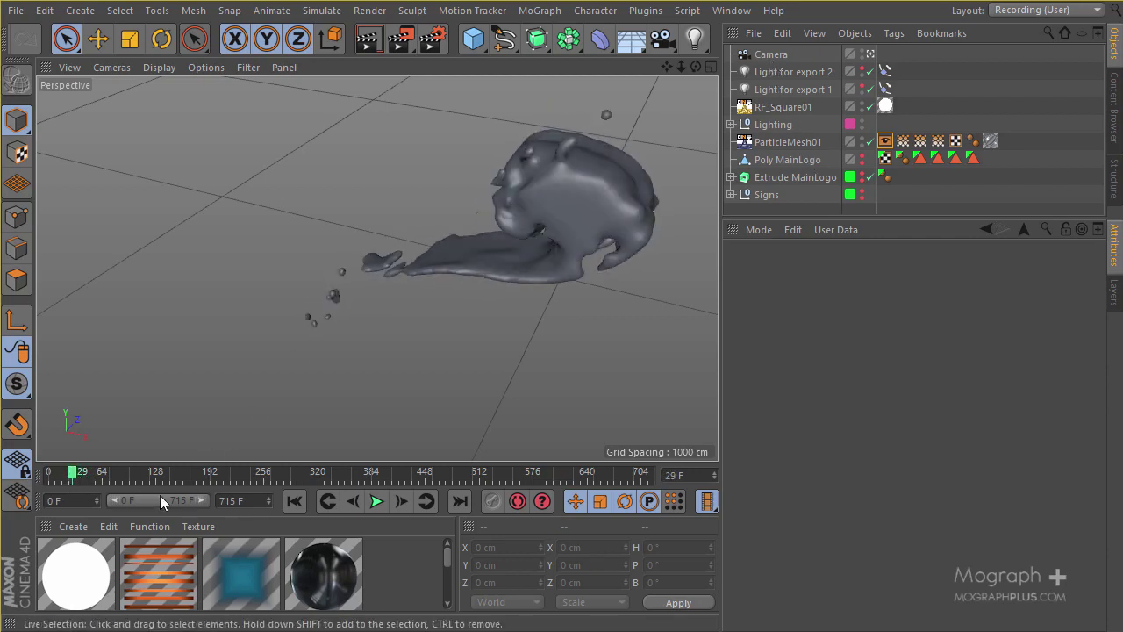
pyautogui.moveTo(73, 474); pyautogui.dragTo(160, 484)
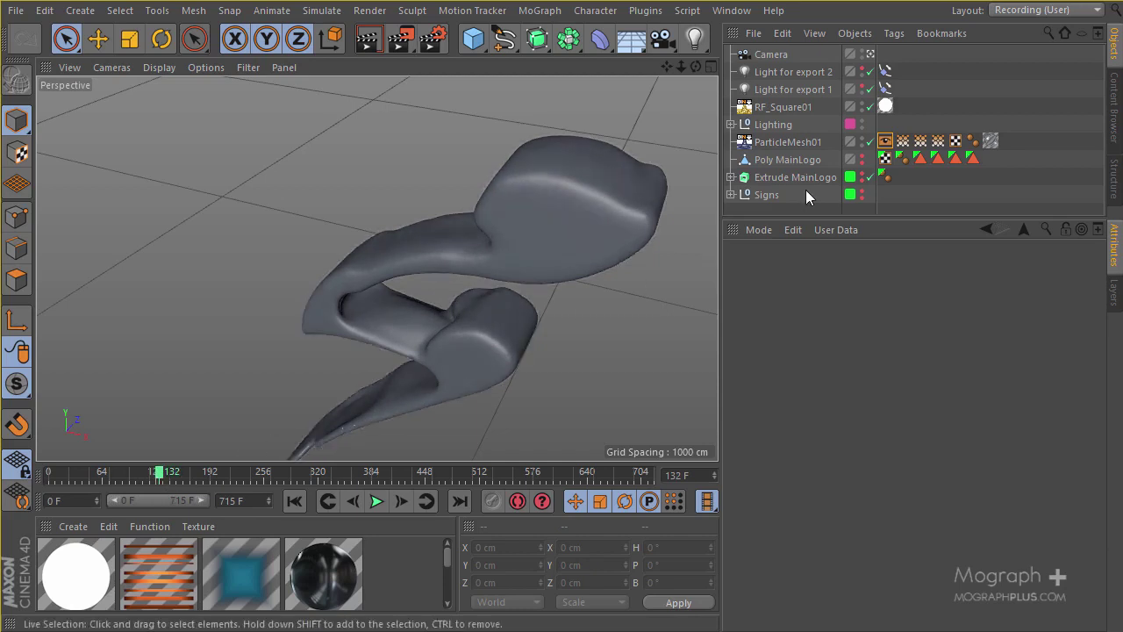
# Rename the camera to "Camera 1 _ 30-130"
pyautogui.doubleClick(785, 54)
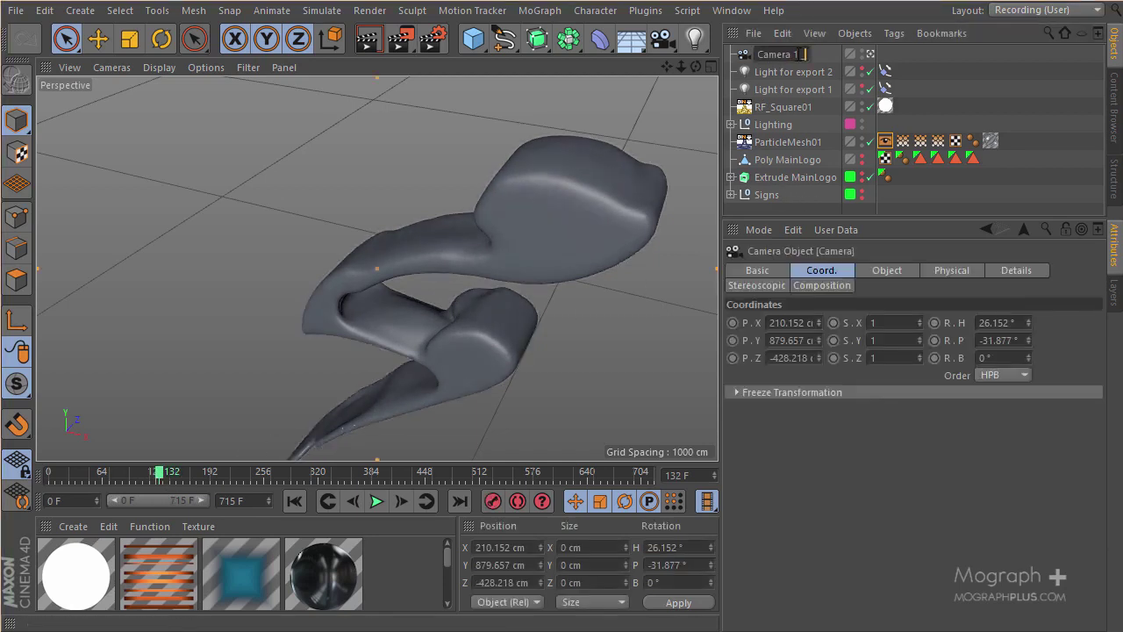
pyautogui.write('30-130')
pyautogui.press('Return')
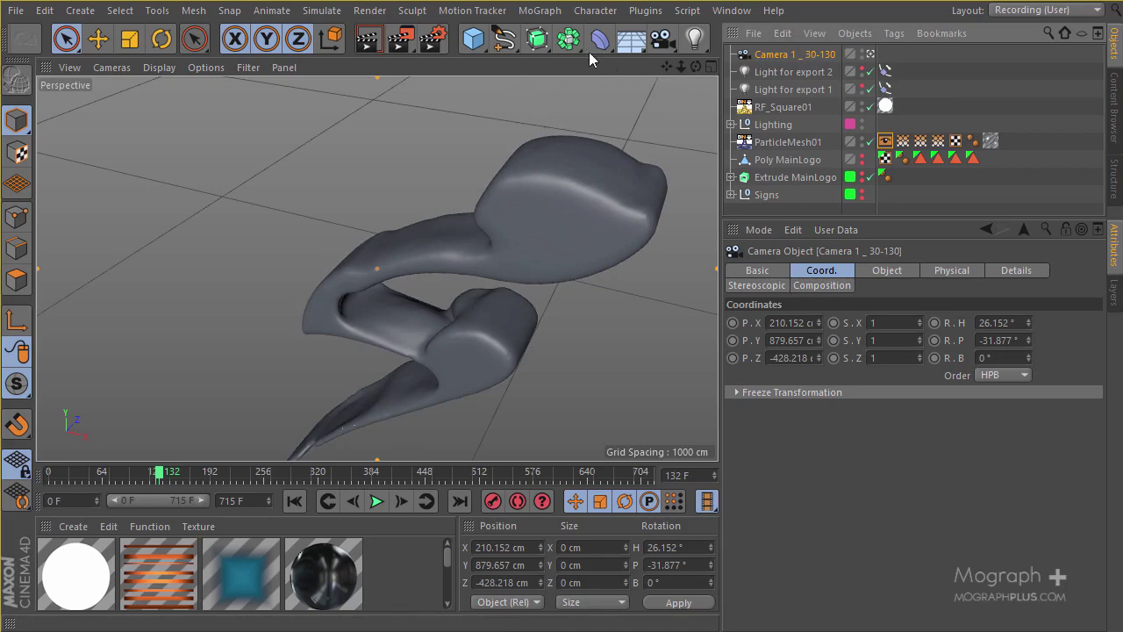
# Create a null object, leave the camera view and raise the null to about 593 cm in Y
pyautogui.moveTo(474, 39); pyautogui.dragTo(520, 74)
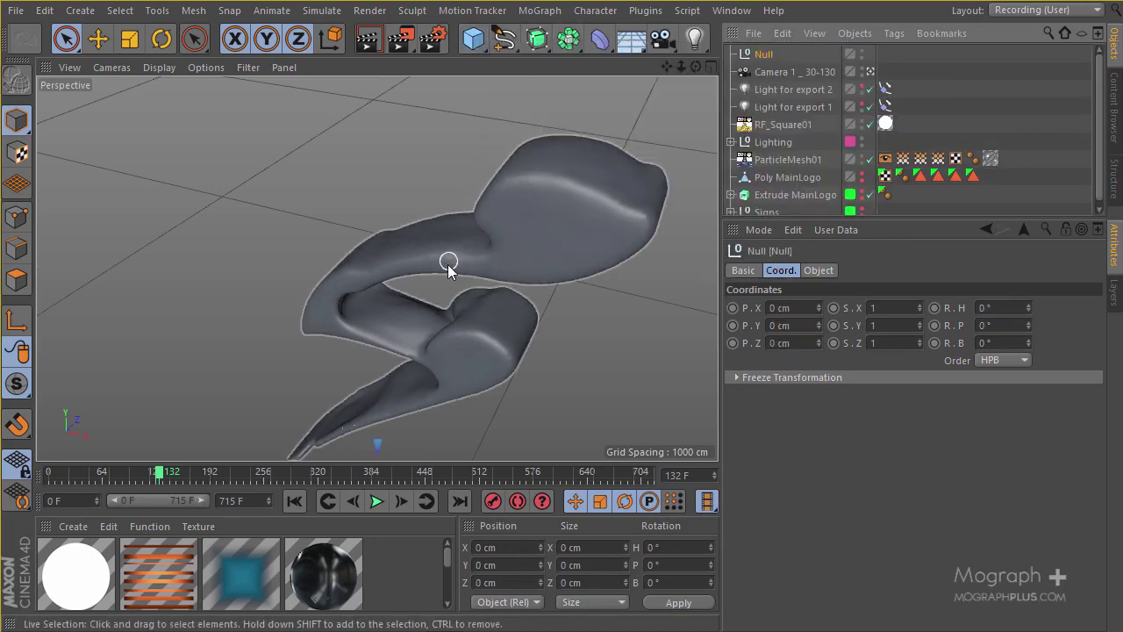
pyautogui.click(871, 72)
pyautogui.click(871, 72)
pyautogui.scroll(-5, 399, 268)
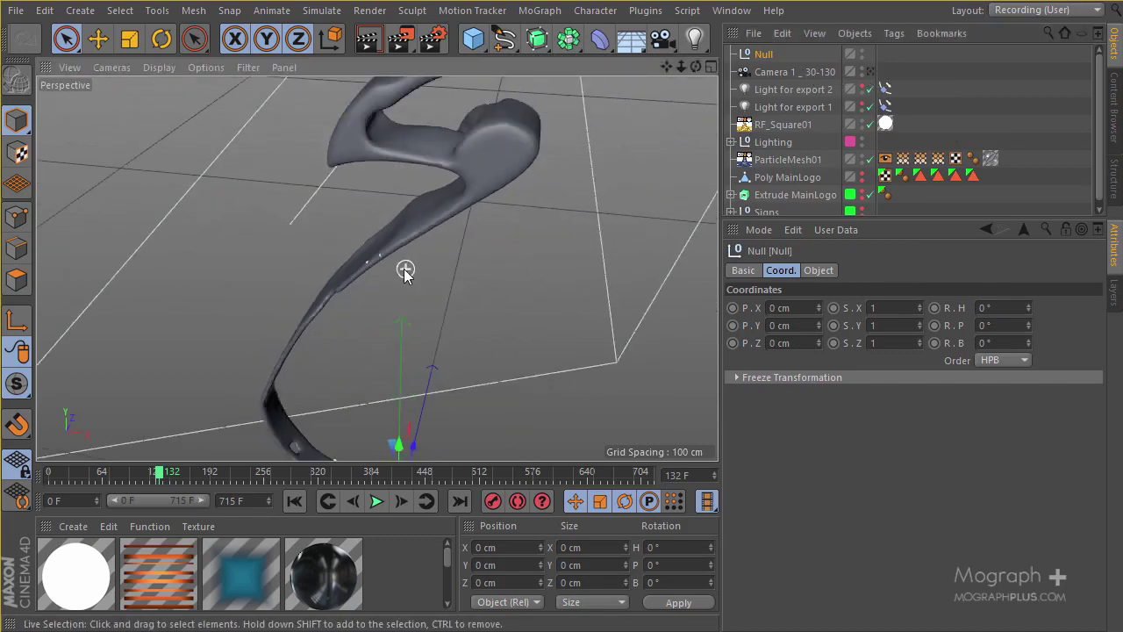
pyautogui.keyDown('alt'); pyautogui.moveTo(394, 267); pyautogui.dragTo(158, 128); pyautogui.keyUp('alt')
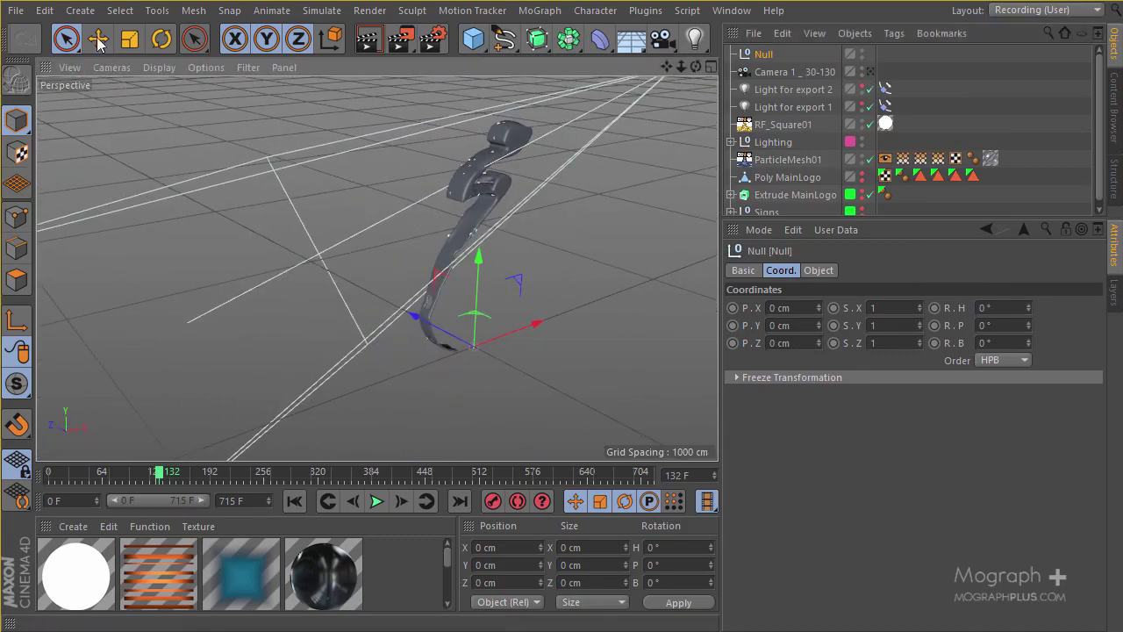
pyautogui.click(105, 42)
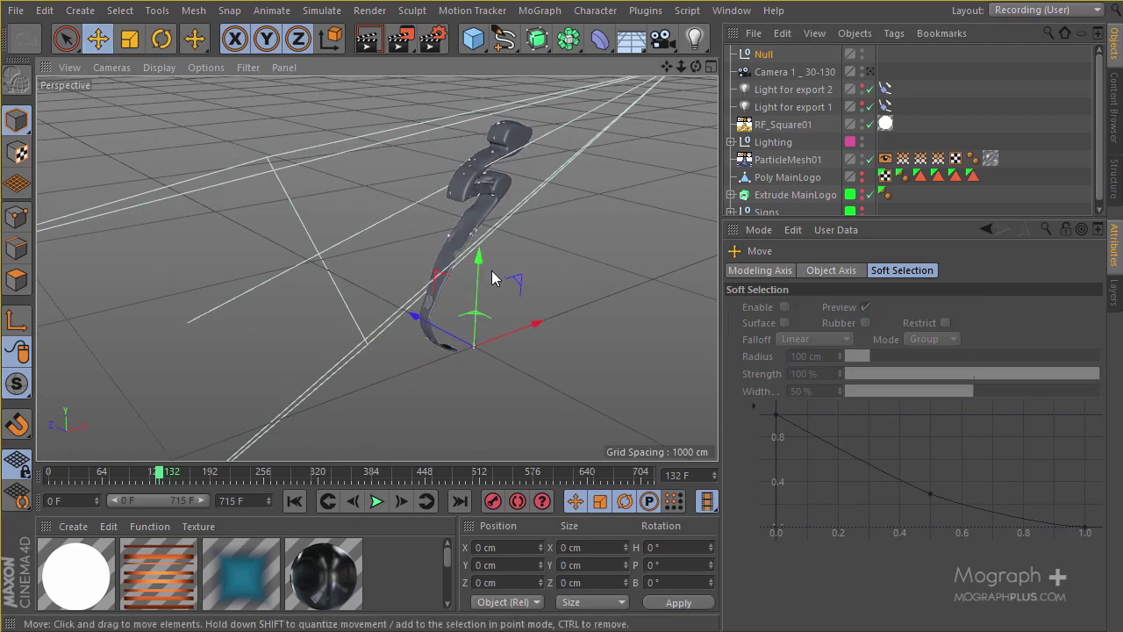
pyautogui.moveTo(477, 253); pyautogui.dragTo(458, 84)
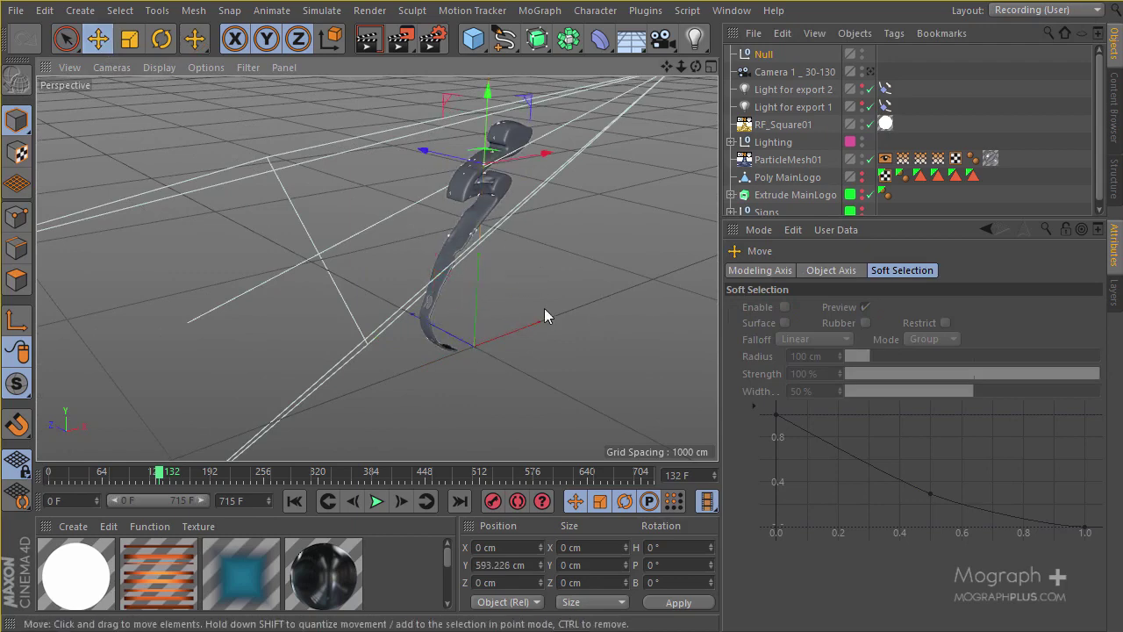
# Shorten the focus distance of Camera 1 _ 30-130 so its focus plane sits at the logo mesh
pyautogui.click(787, 73)
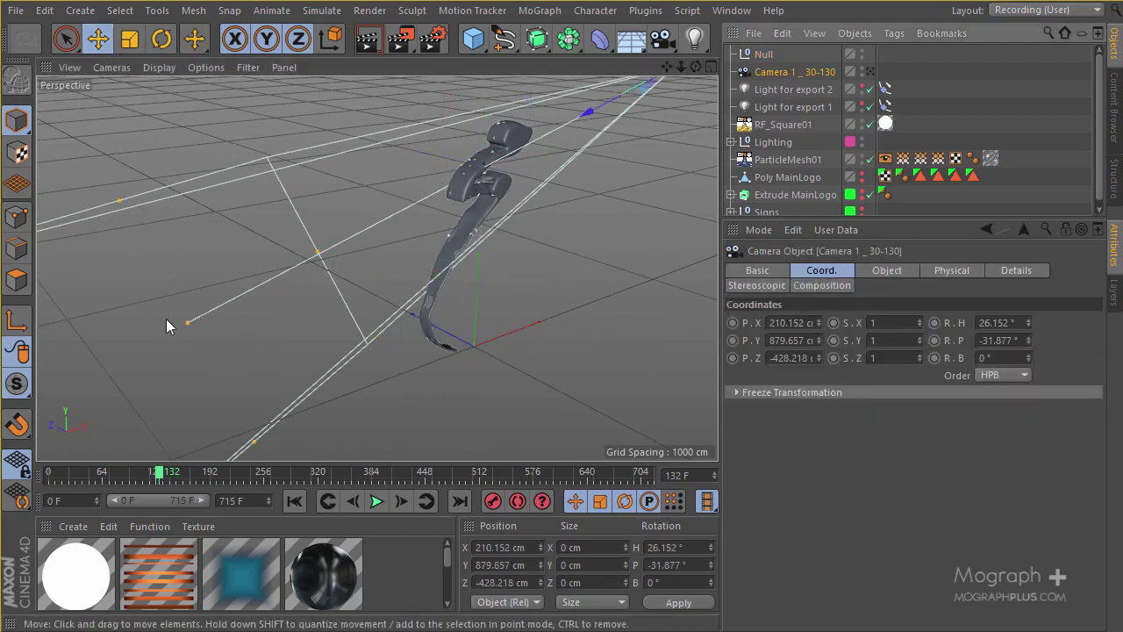
pyautogui.moveTo(181, 331); pyautogui.dragTo(623, 77)
pyautogui.scroll(3, 488, 178)
pyautogui.keyDown('alt'); pyautogui.moveTo(366, 263); pyautogui.dragTo(407, 279); pyautogui.keyUp('alt')
# Make Camera 1 _ 30-130 a child of the new null
pyautogui.click(765, 53)
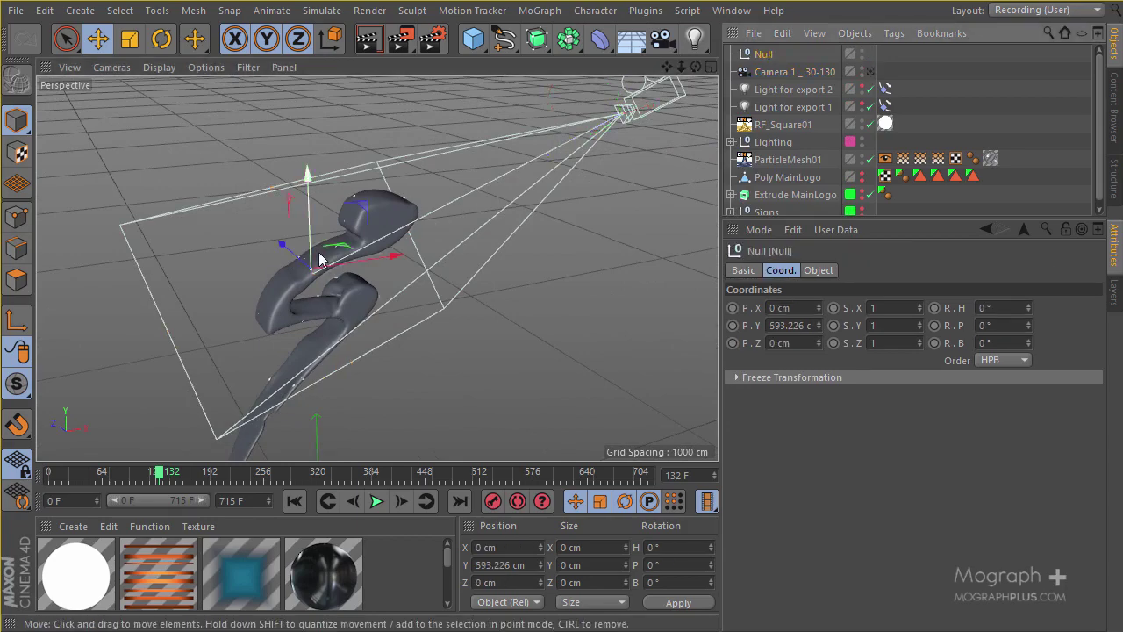
pyautogui.keyDown('alt'); pyautogui.moveTo(310, 257); pyautogui.dragTo(222, 252); pyautogui.keyUp('alt')
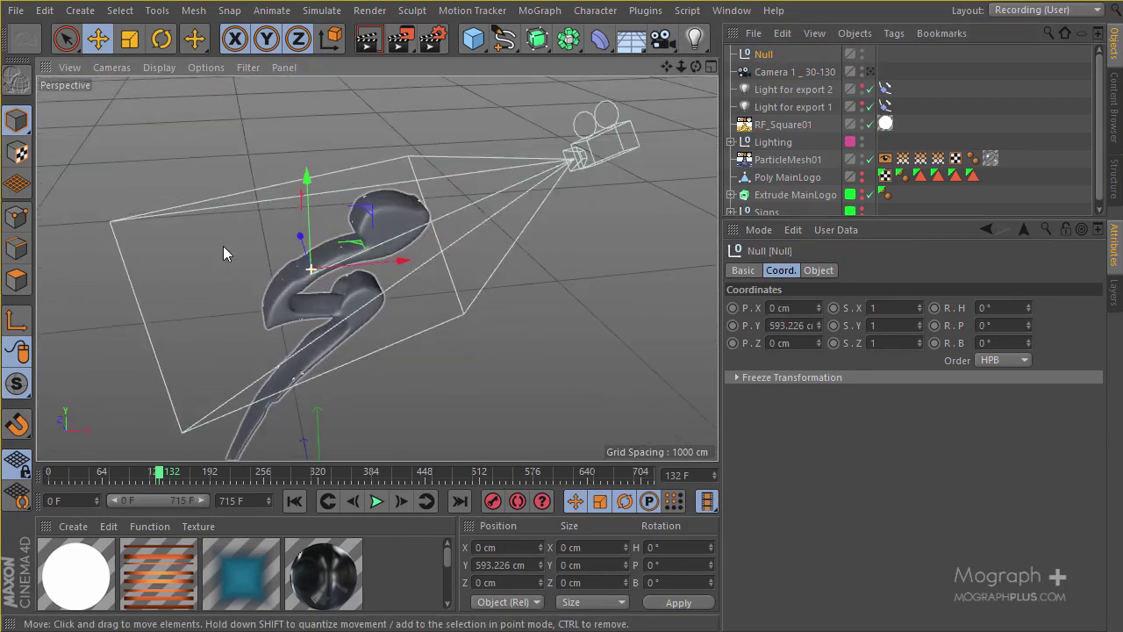
pyautogui.moveTo(760, 73); pyautogui.dragTo(762, 59)
# Rename the camera's parent null to "Null Camera 1 _ 30-130" by reusing the camera's name
pyautogui.doubleClick(777, 70)
pyautogui.hotkey('ctrl', 'c')
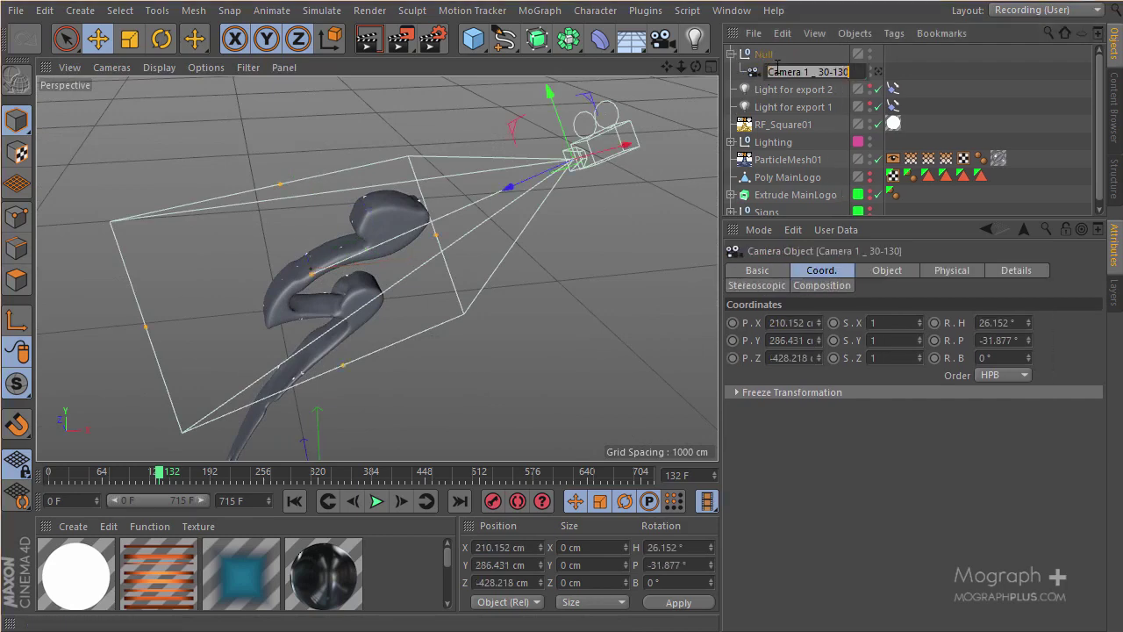
pyautogui.click(765, 55)
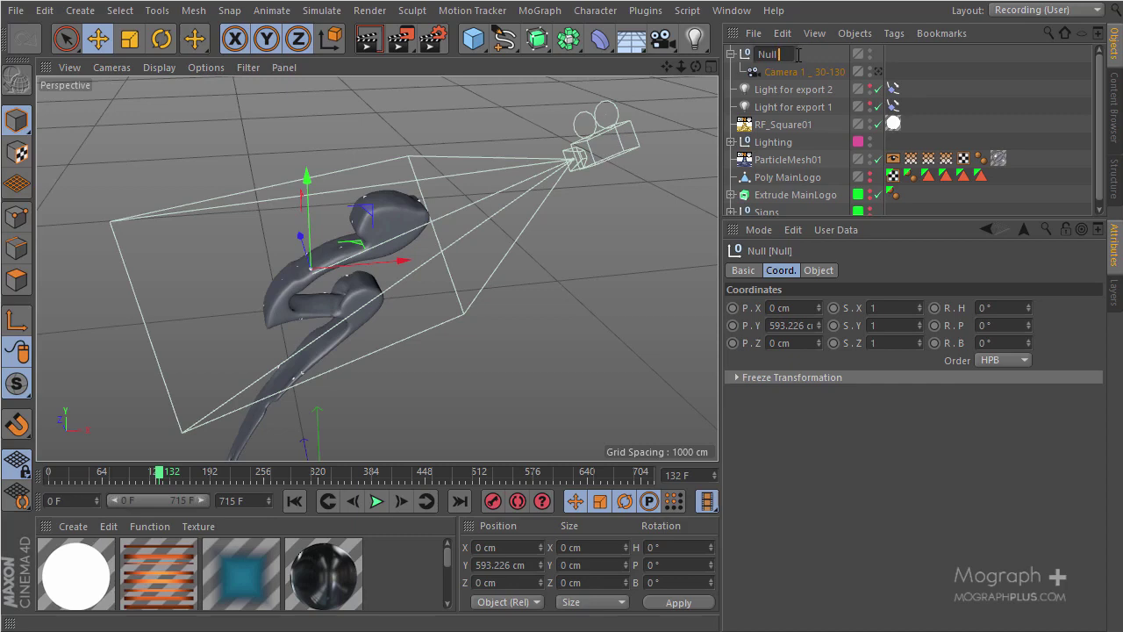
pyautogui.hotkey('ctrl', 'v')
pyautogui.press('Return')
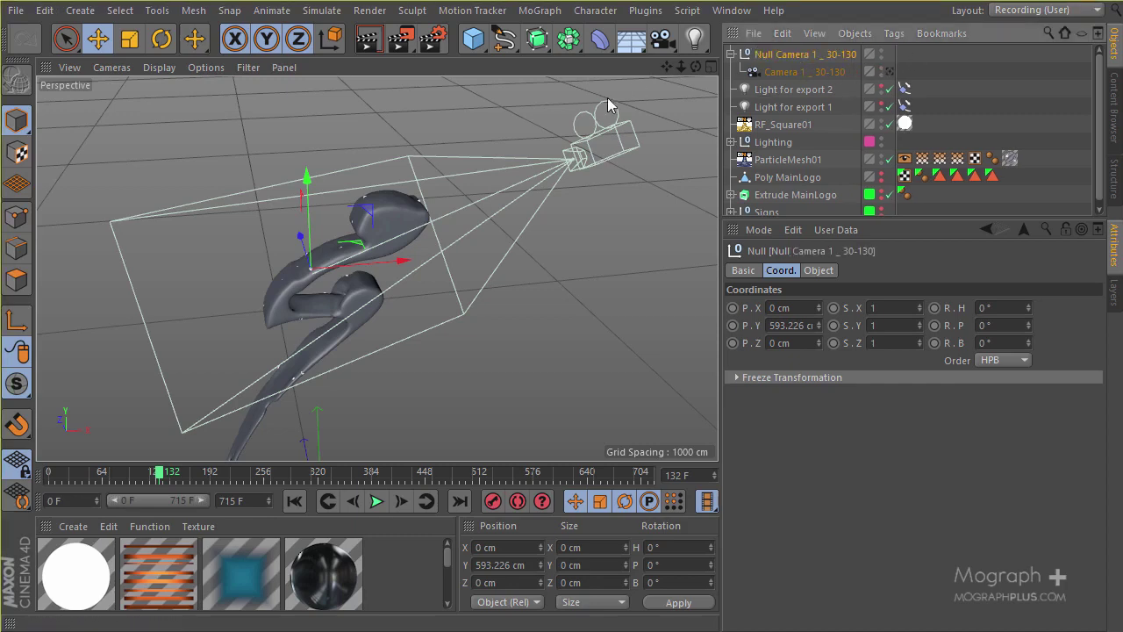
# Look through Camera 1 _ 30-130, reframe it on the logo mesh and set its focal length to 20 mm
pyautogui.click(889, 72)
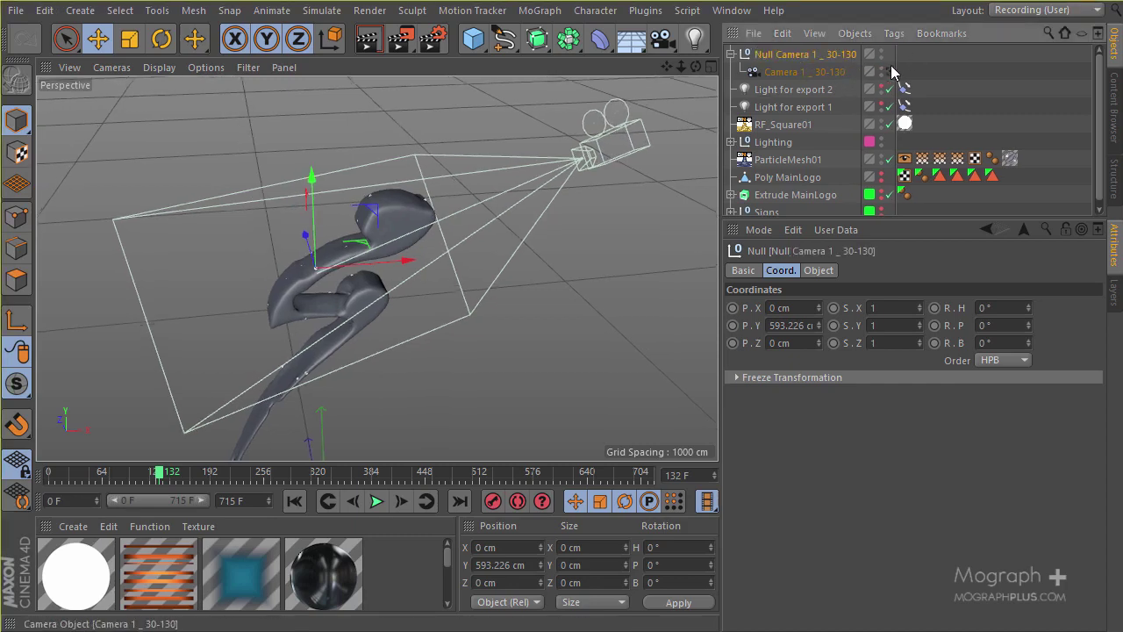
pyautogui.keyDown('alt'); pyautogui.moveTo(527, 205); pyautogui.dragTo(496, 223, button='middle'); pyautogui.keyUp('alt')
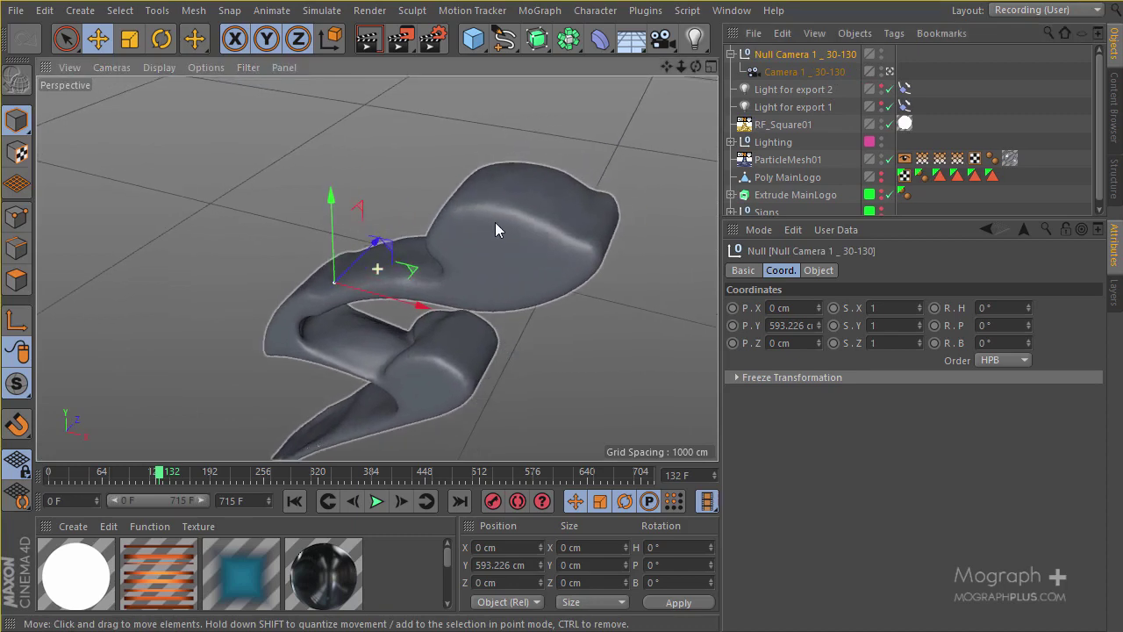
pyautogui.click(788, 74)
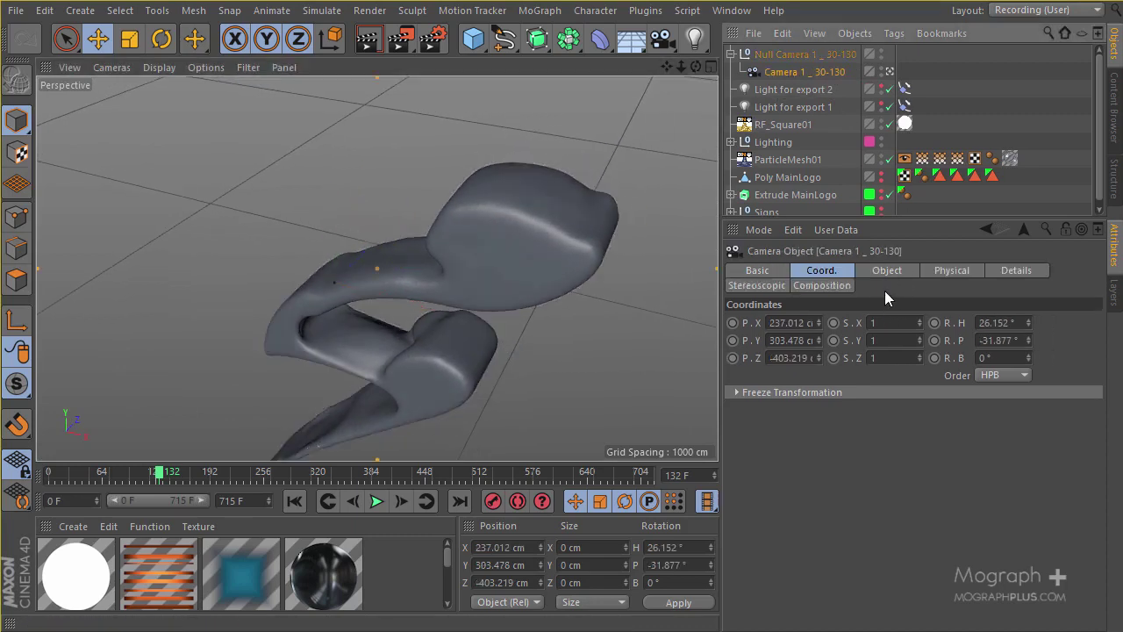
pyautogui.click(887, 271)
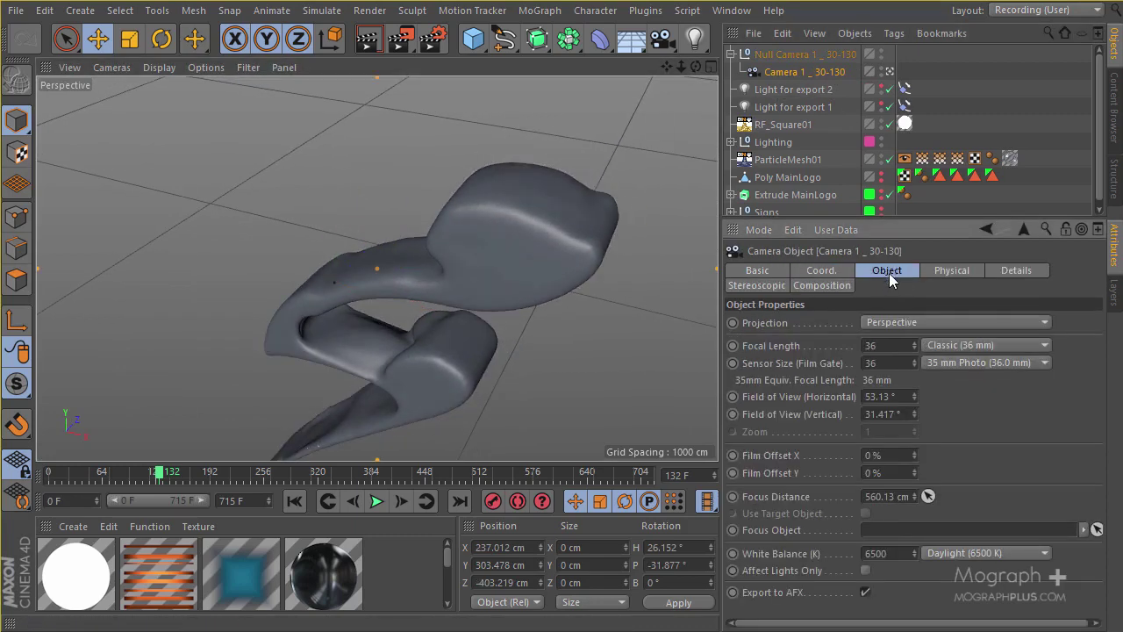
pyautogui.doubleClick(888, 346)
pyautogui.write('20')
pyautogui.press('Return')
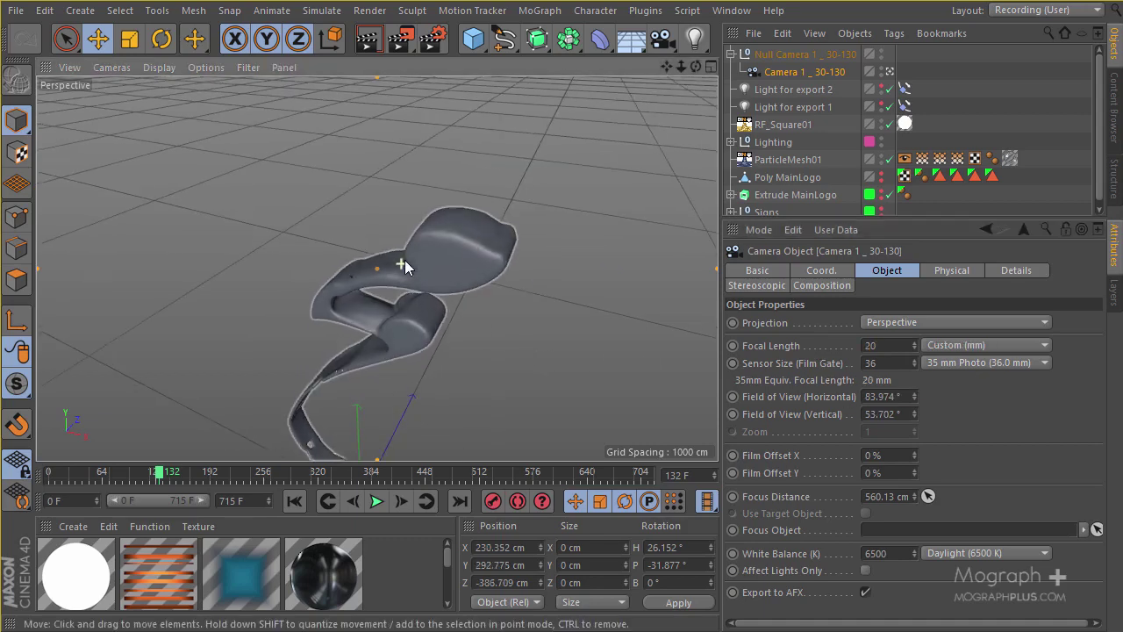
# Bring Camera 1 _ 30-130 closer so the upper part of the logo mesh fills the frame
pyautogui.scroll(5, 405, 260)
pyautogui.moveTo(438, 245)
pyautogui.keyDown('alt'); pyautogui.mouseDown(button='middle')
pyautogui.moveTo(421, 248)
pyautogui.moveTo(427, 256)
pyautogui.mouseUp(button='middle'); pyautogui.keyUp('alt')
pyautogui.scroll(-1, 422, 253)
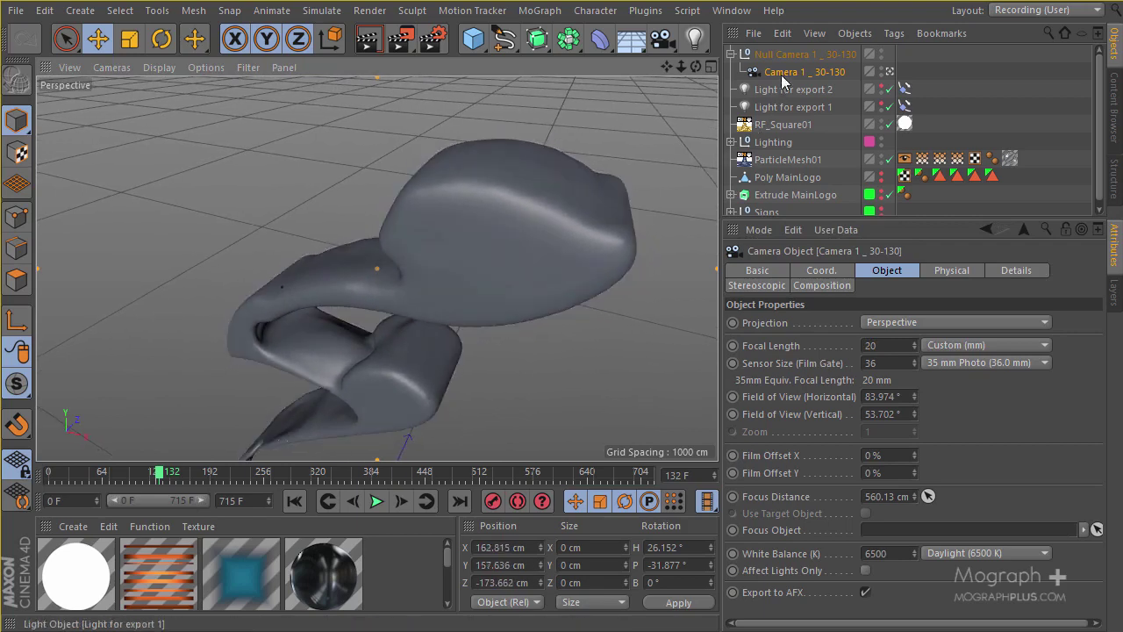
# Keyframe the Y position of Null Camera 1 _ 30-130 at frame 30
pyautogui.click(797, 54)
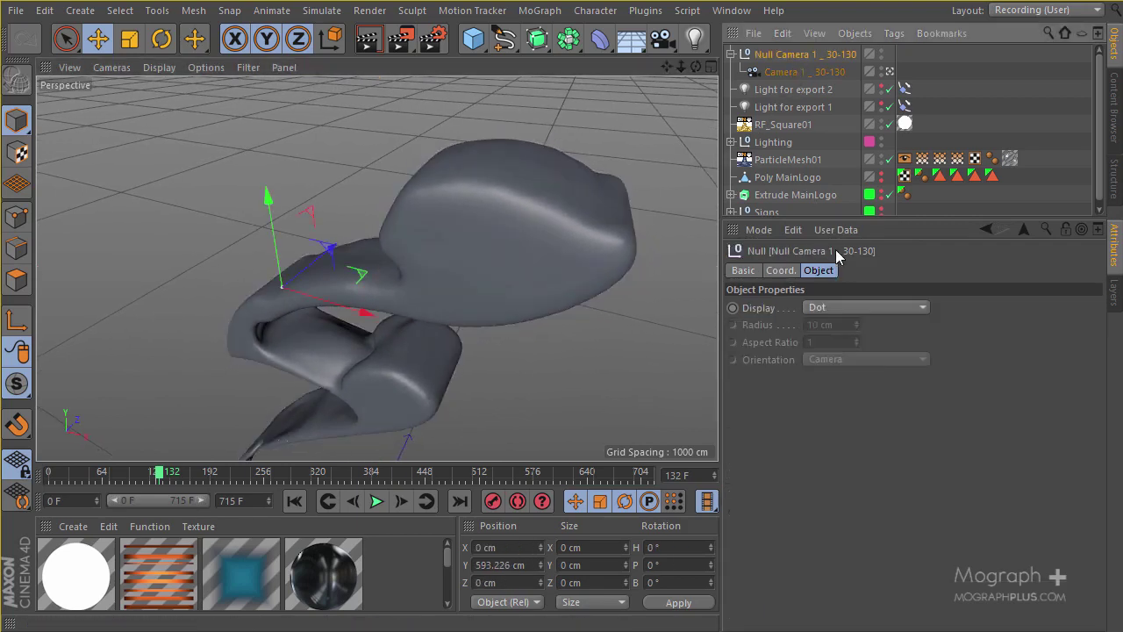
pyautogui.click(782, 271)
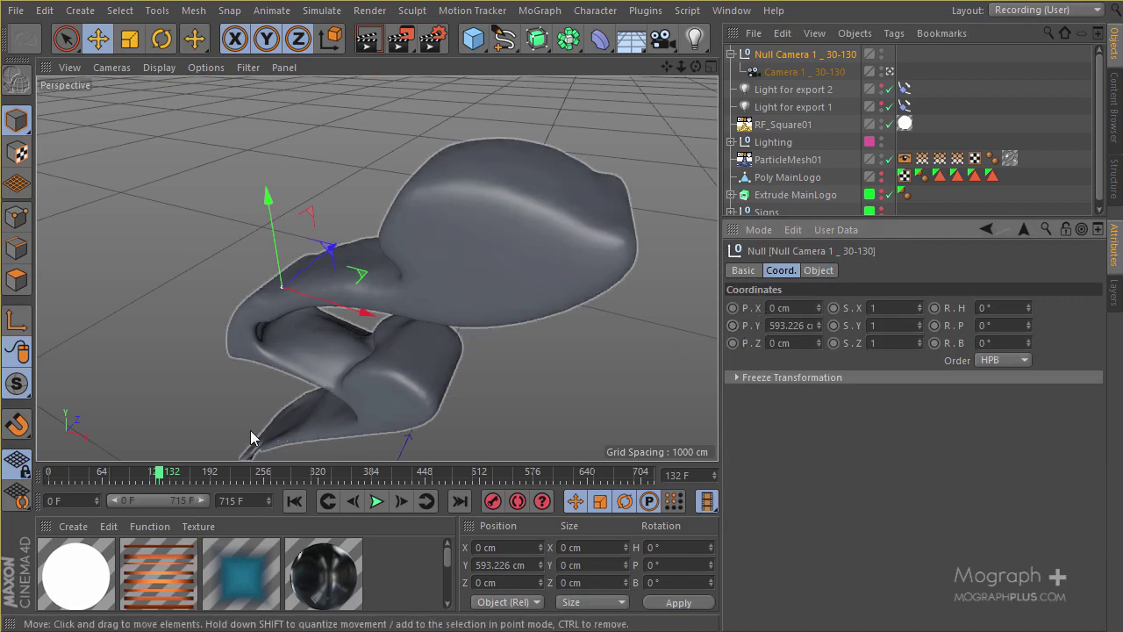
pyautogui.moveTo(122, 479); pyautogui.dragTo(74, 488)
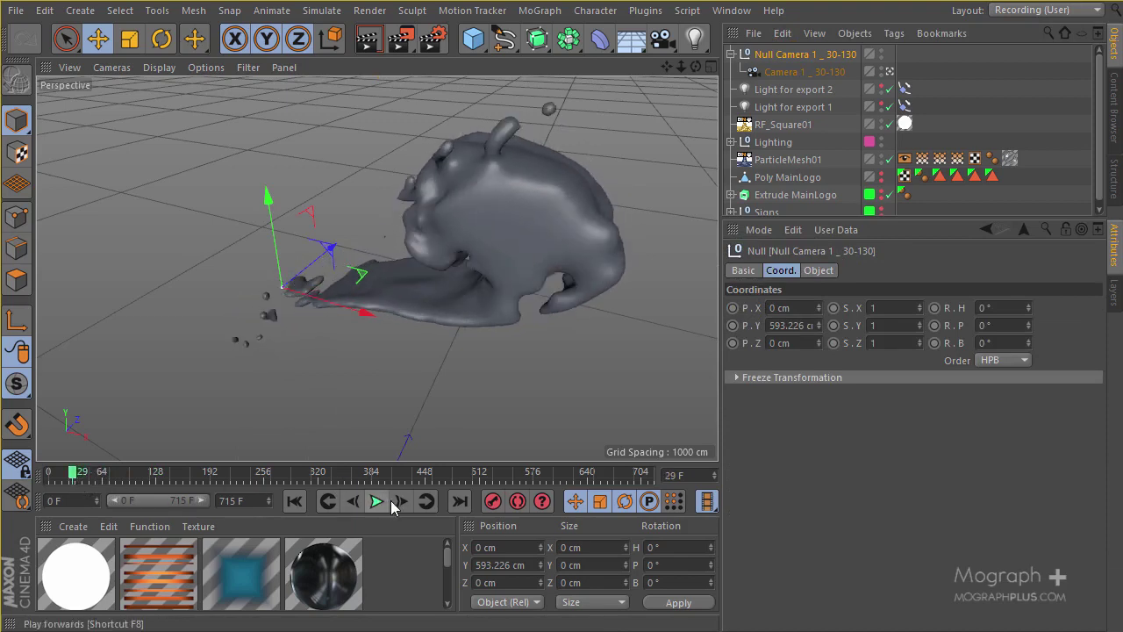
pyautogui.click(733, 325)
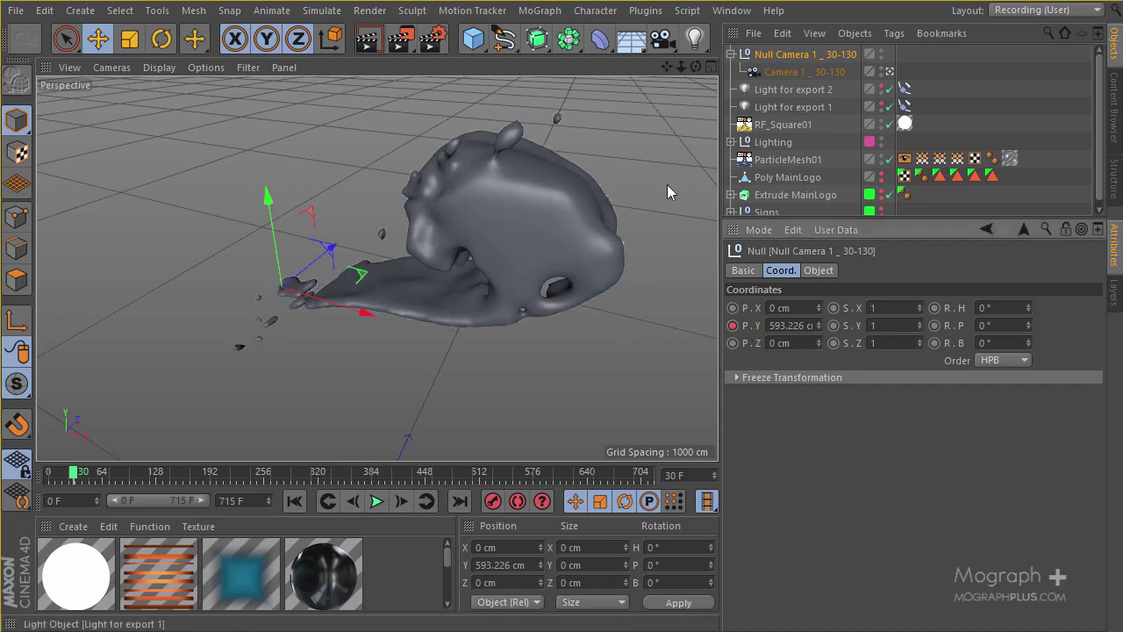
# Lower the camera null to about 516 cm in Y at frame 130 and keyframe its Y position there
pyautogui.click(183, 472)
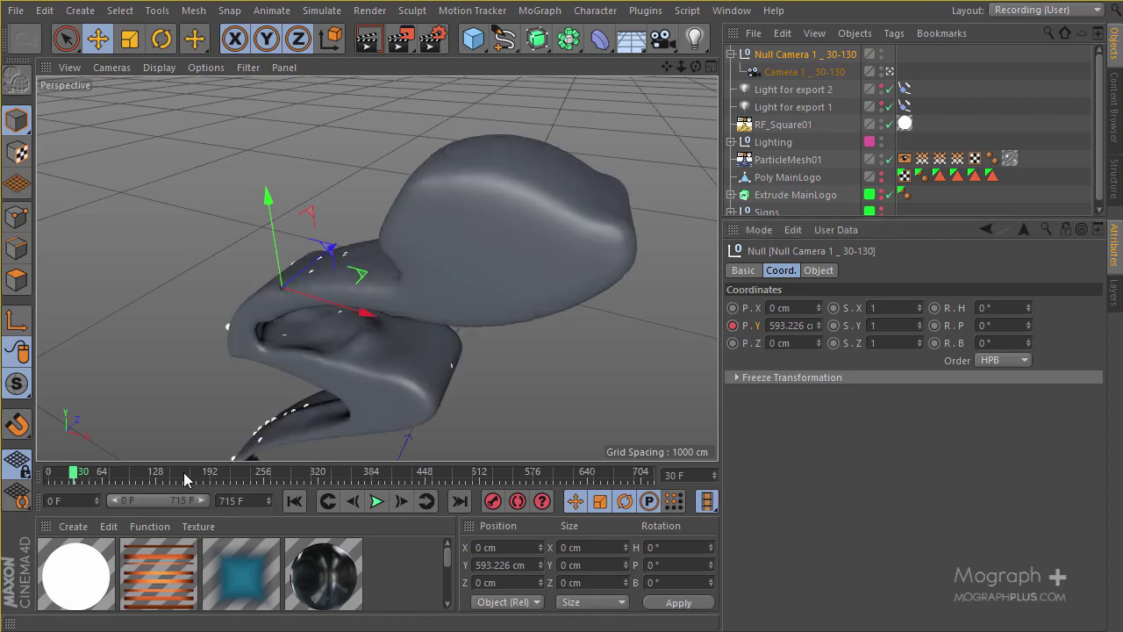
pyautogui.moveTo(175, 480); pyautogui.dragTo(159, 483)
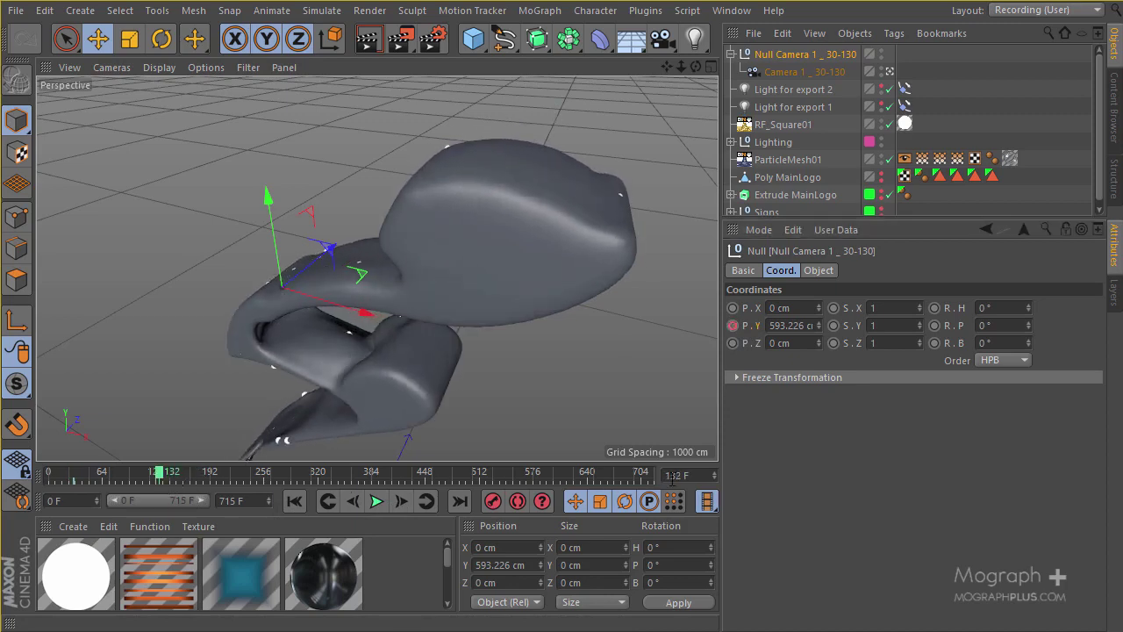
pyautogui.click(674, 479)
pyautogui.write('130')
pyautogui.press('Return')
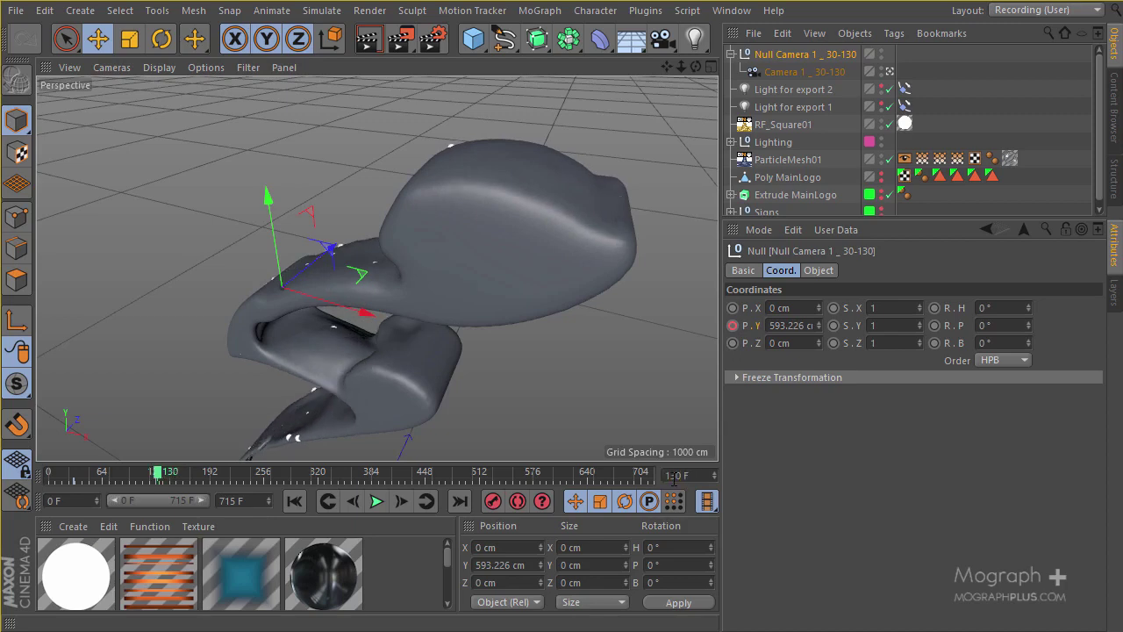
pyautogui.moveTo(263, 205); pyautogui.dragTo(276, 300)
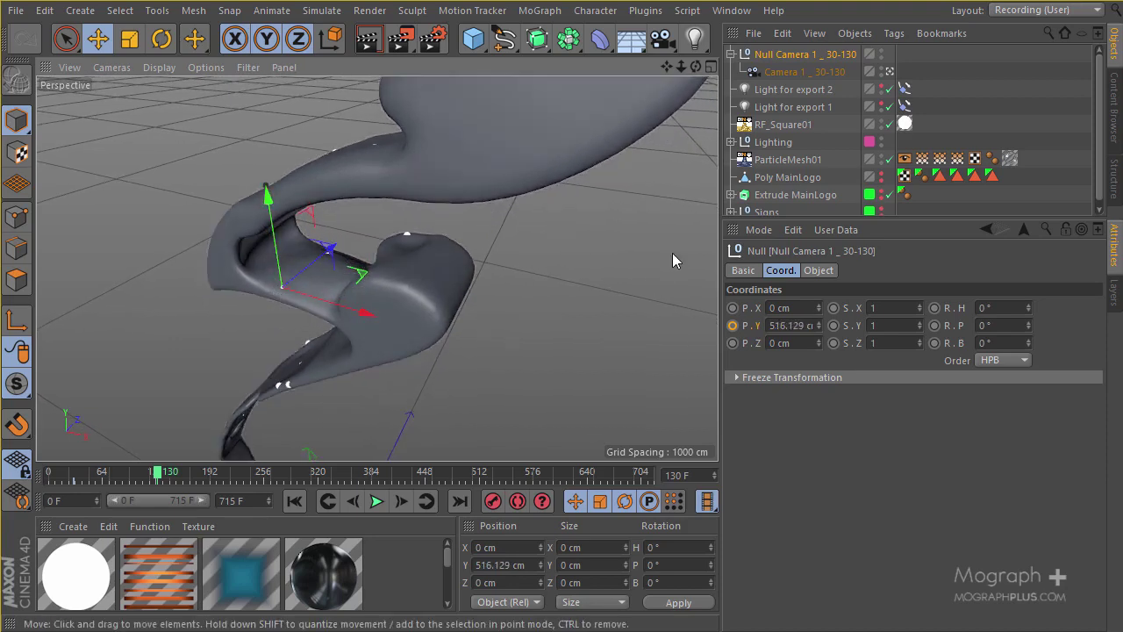
pyautogui.click(154, 474)
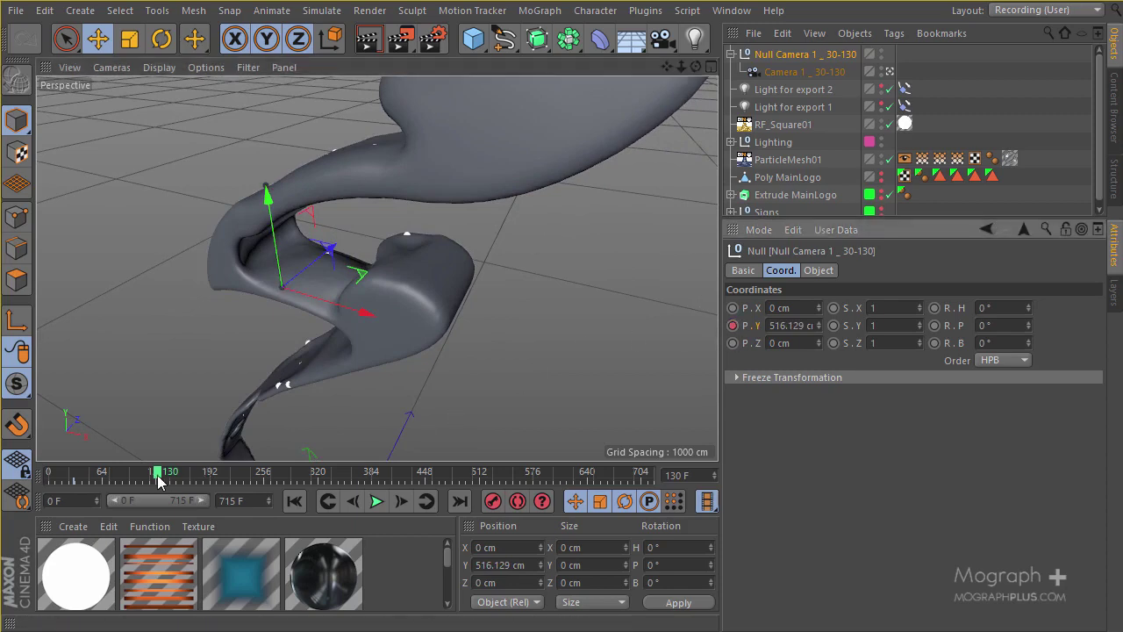
# Rotate the camera null's heading to -67° at frame 130 and keyframe it
pyautogui.moveTo(154, 475)
pyautogui.mouseDown()
pyautogui.moveTo(77, 480)
pyautogui.moveTo(150, 492)
pyautogui.mouseUp()
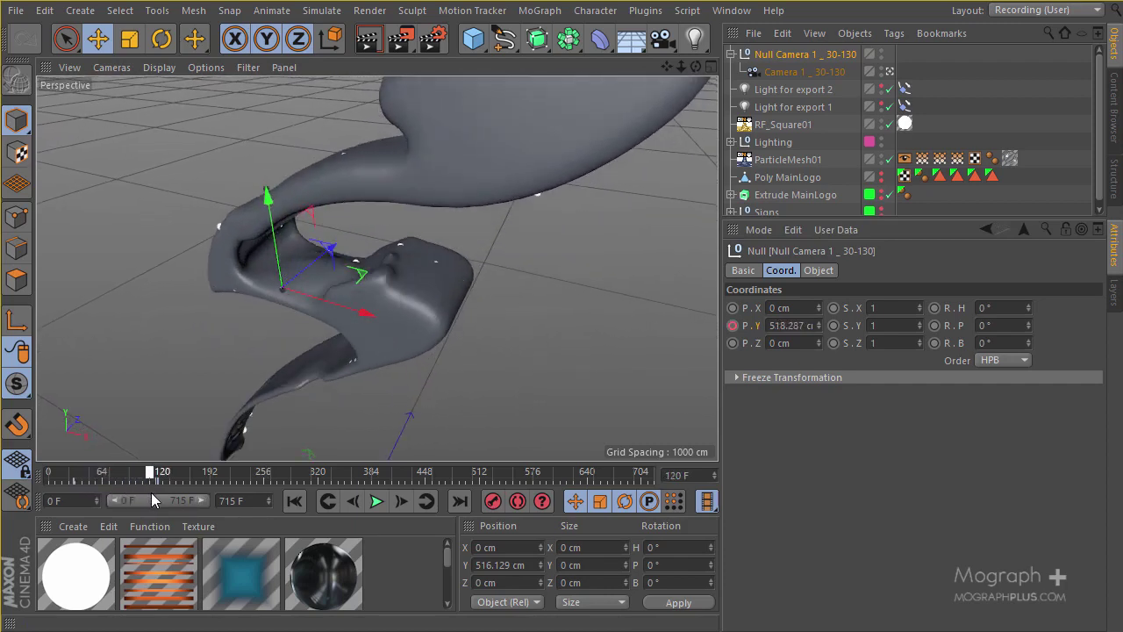
pyautogui.click(427, 501)
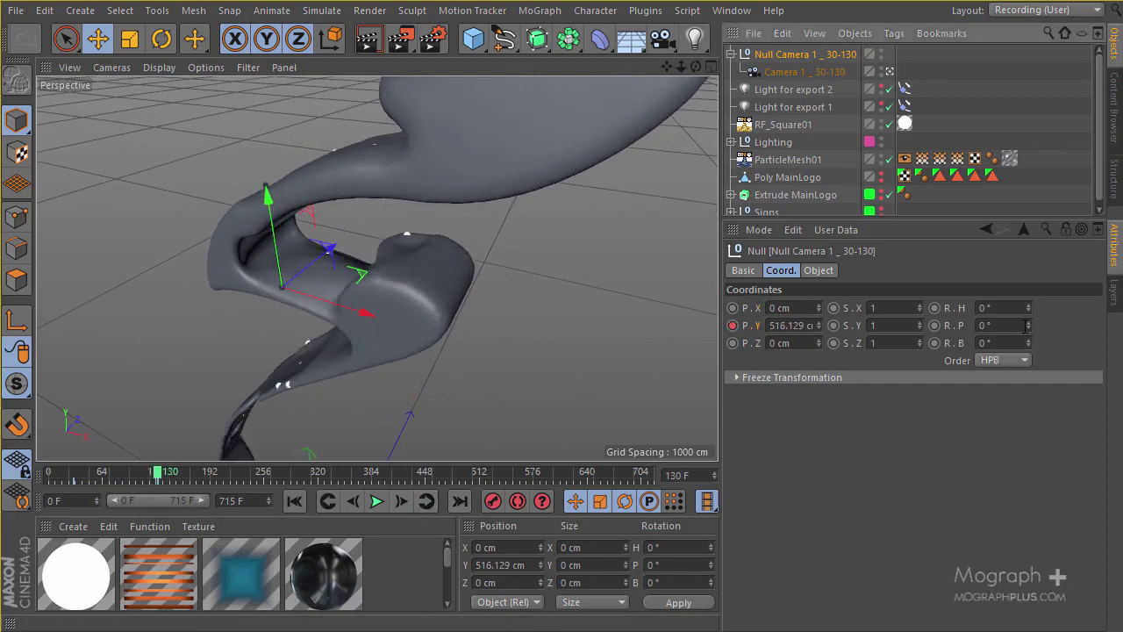
pyautogui.moveTo(1029, 332); pyautogui.dragTo(1027, 307)
pyautogui.press('Return')
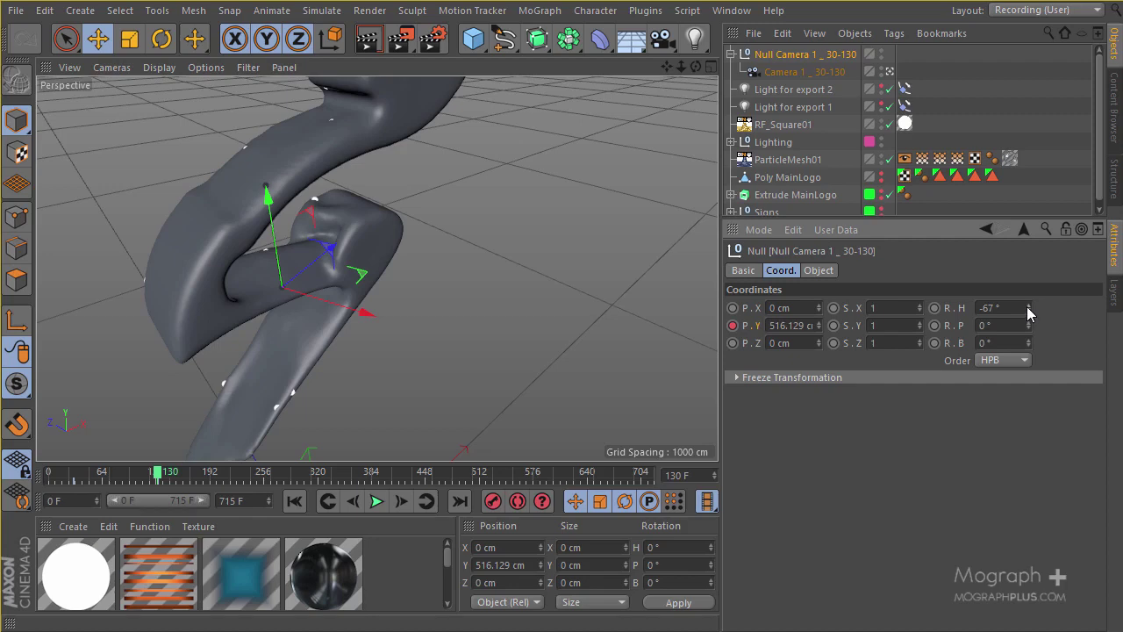
pyautogui.click(935, 309)
# Set and keyframe the null's heading at 0° on frame 30 and play back the camera move
pyautogui.click(327, 502)
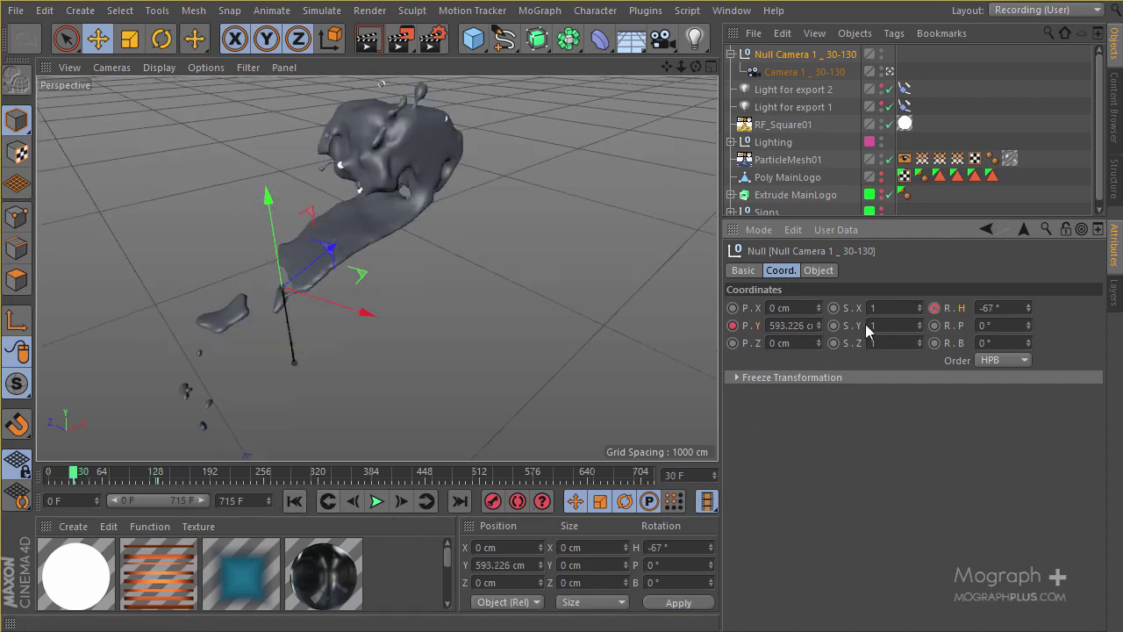
pyautogui.write('0')
pyautogui.press('Return')
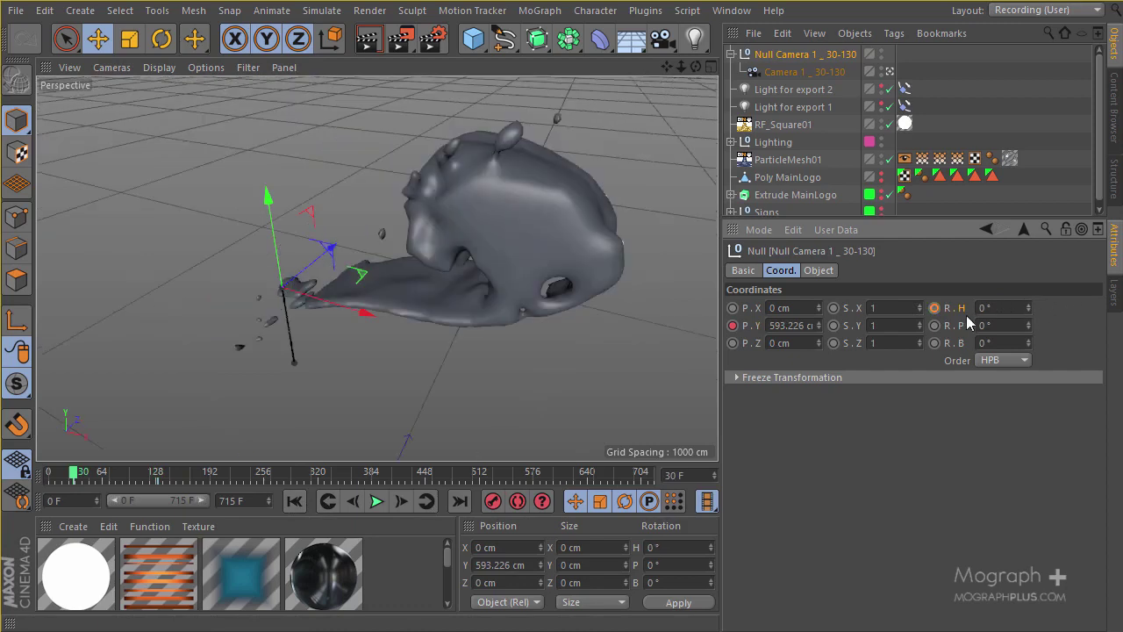
pyautogui.click(375, 502)
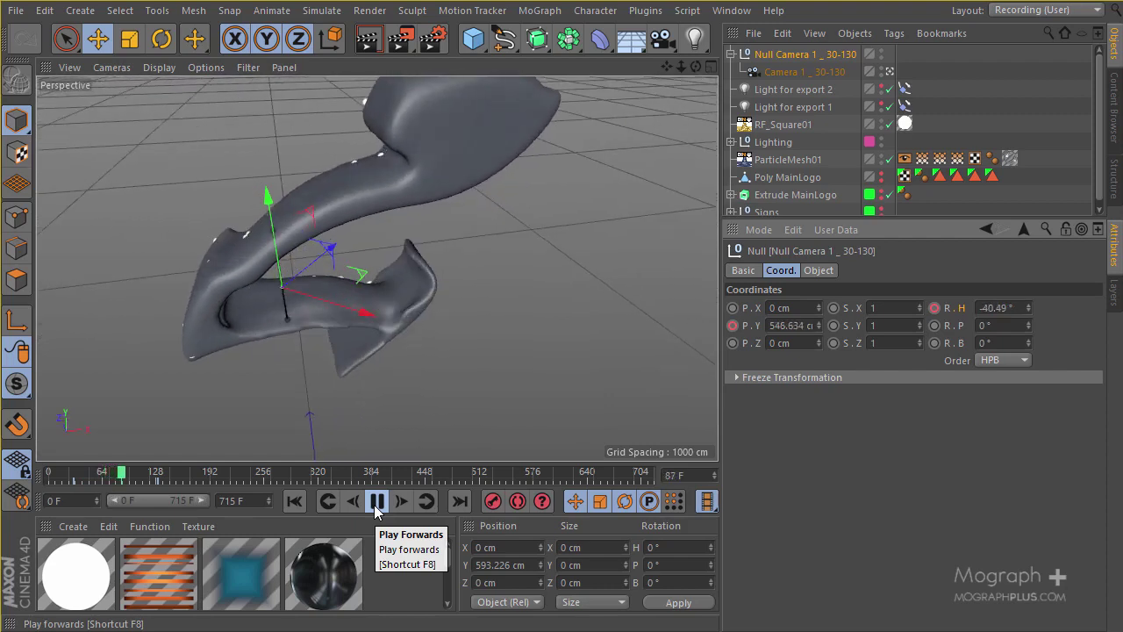
pyautogui.click(375, 502)
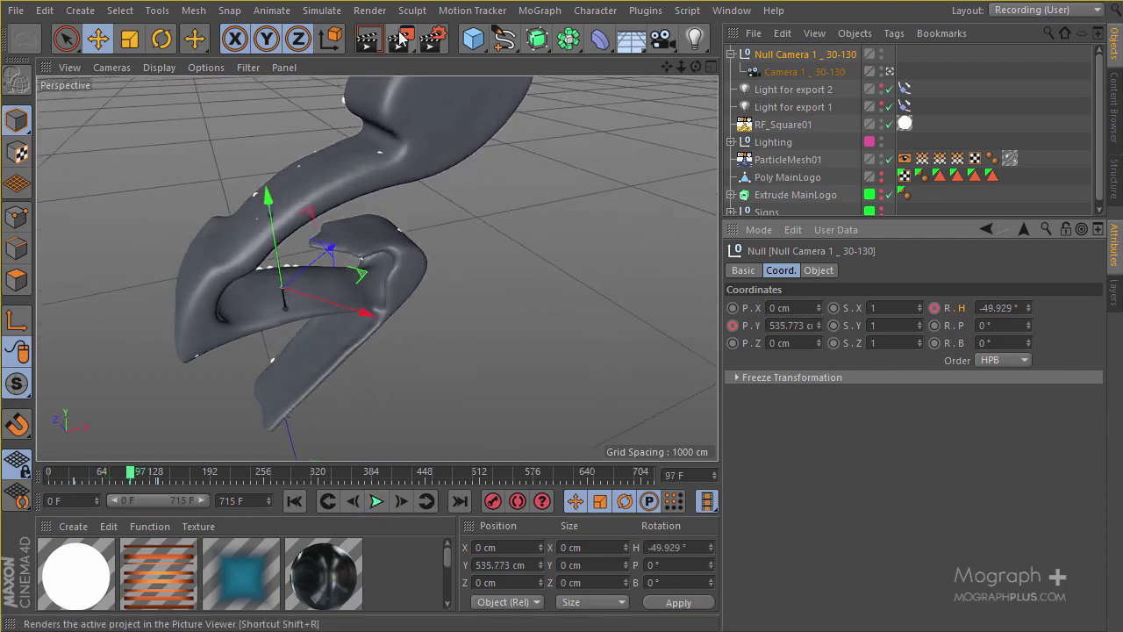
# Test-render a region of the logo mesh in the viewport at frame 97 and again at frame 115
pyautogui.moveTo(398, 52); pyautogui.dragTo(480, 65)
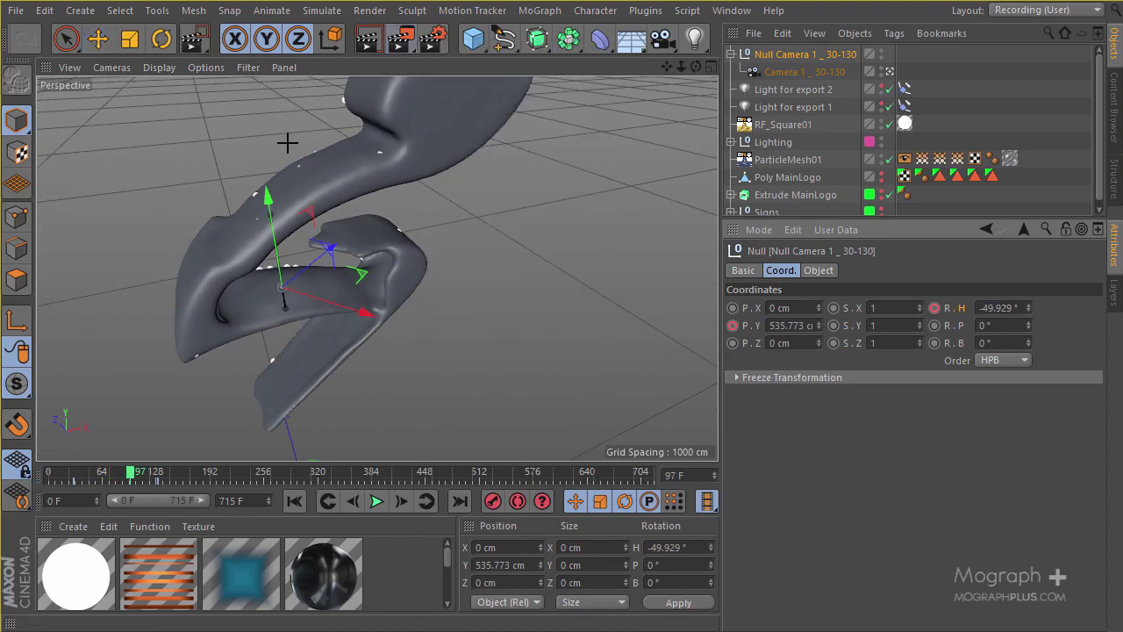
pyautogui.moveTo(193, 121); pyautogui.dragTo(362, 331)
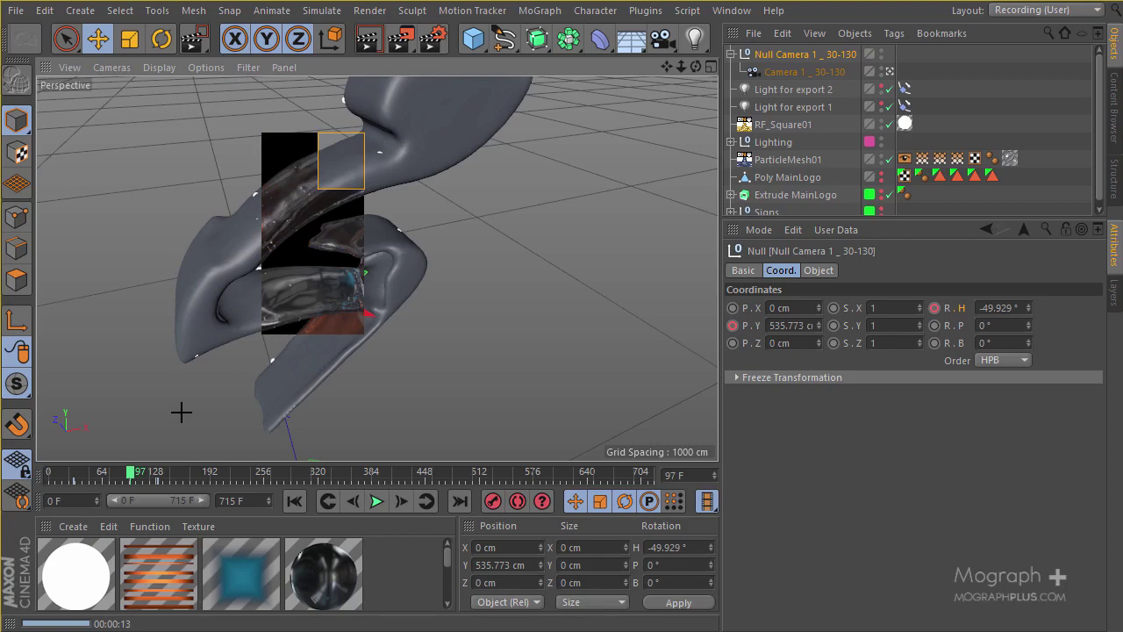
pyautogui.moveTo(132, 476)
pyautogui.mouseDown()
pyautogui.moveTo(89, 478)
pyautogui.moveTo(144, 492)
pyautogui.mouseUp()
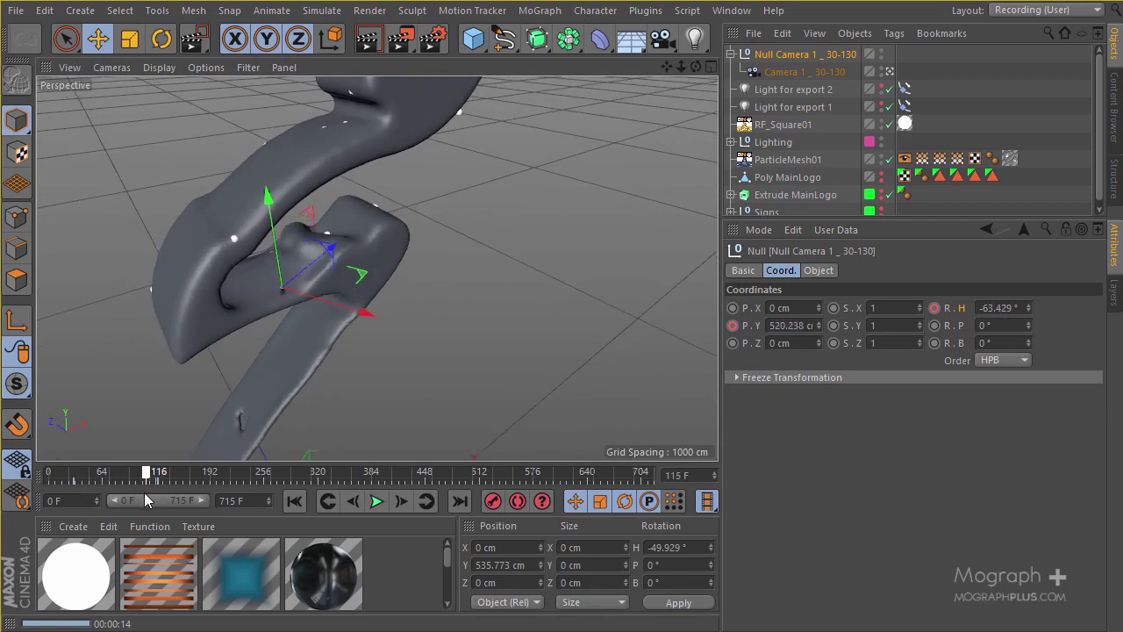
pyautogui.moveTo(392, 50); pyautogui.dragTo(470, 75)
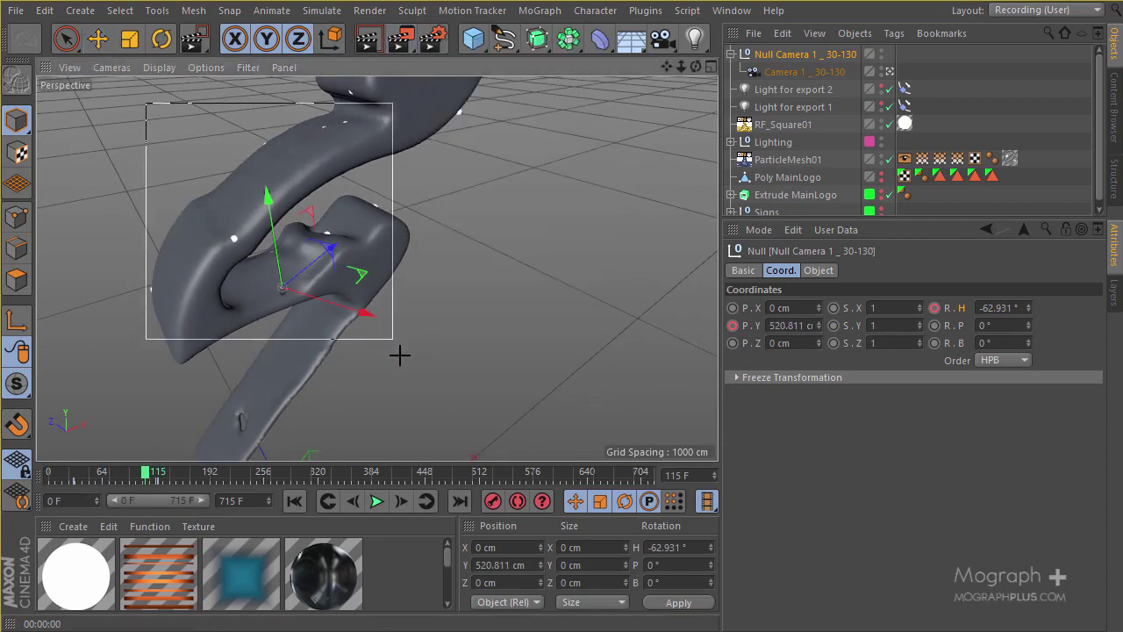
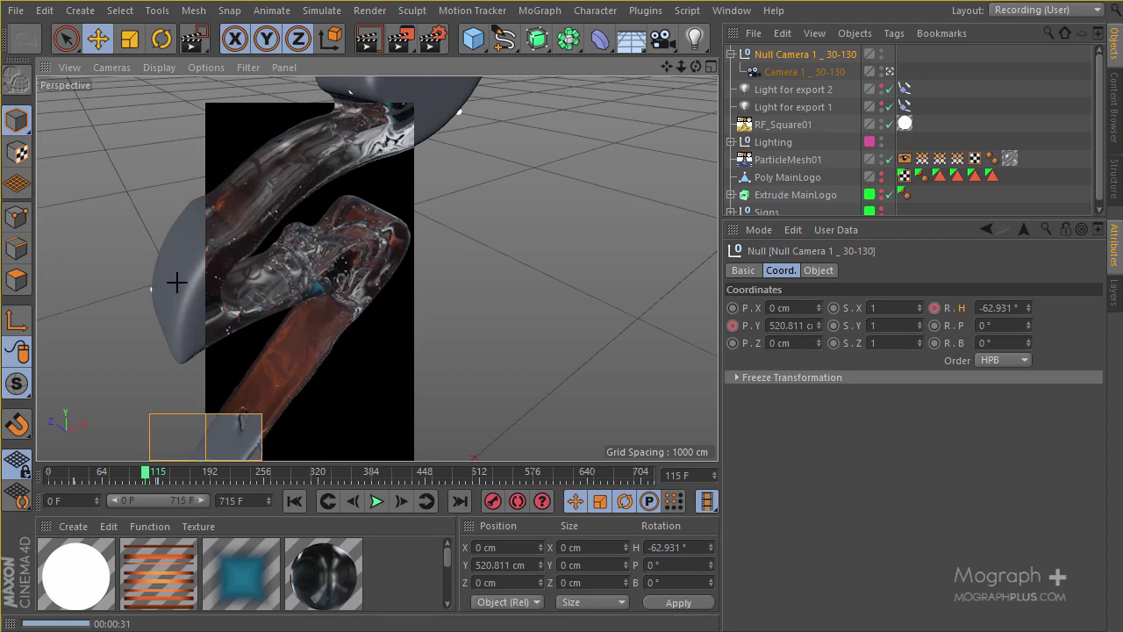
pyautogui.click(447, 252)
# Collapse the Null Camera 1 _ 30-130 hierarchy, create a second camera and look through it
pyautogui.click(753, 54)
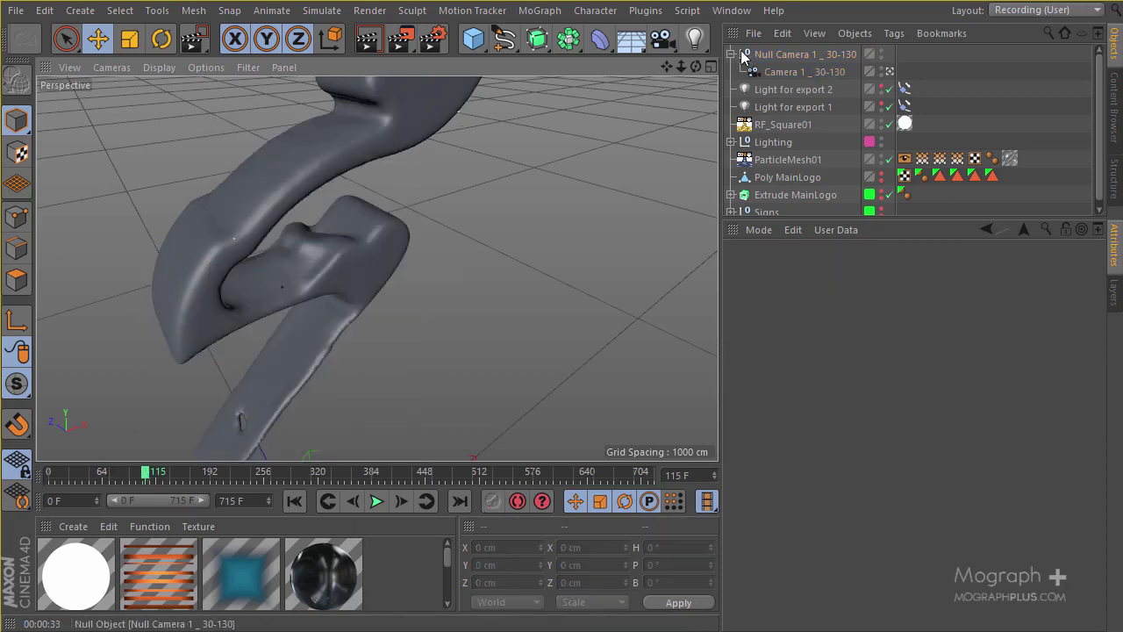
pyautogui.click(732, 55)
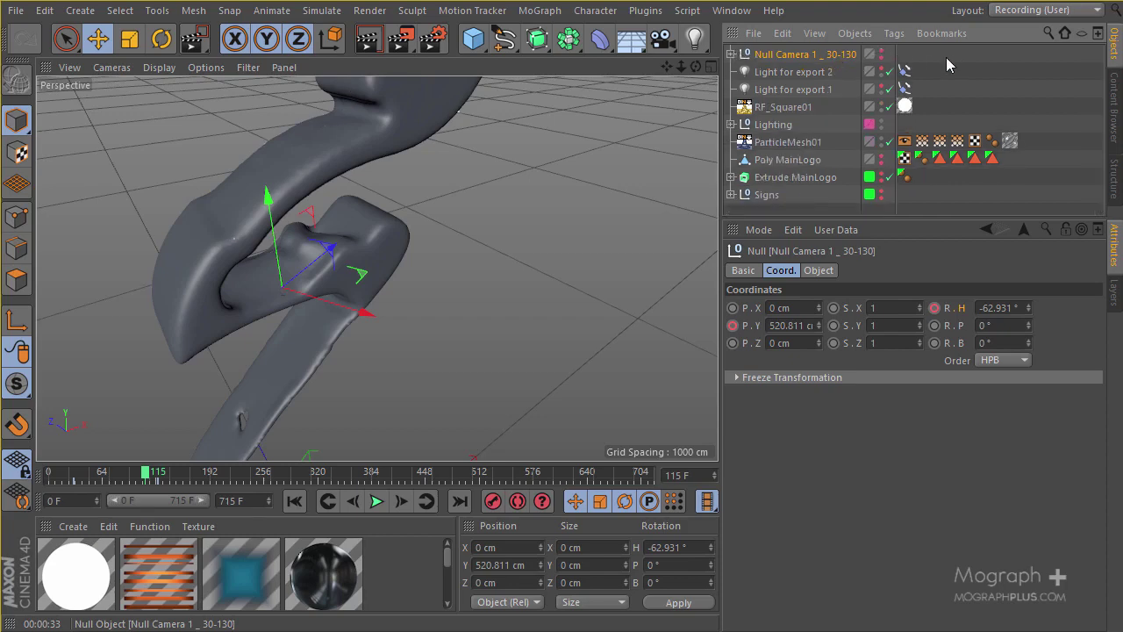
pyautogui.click(665, 41)
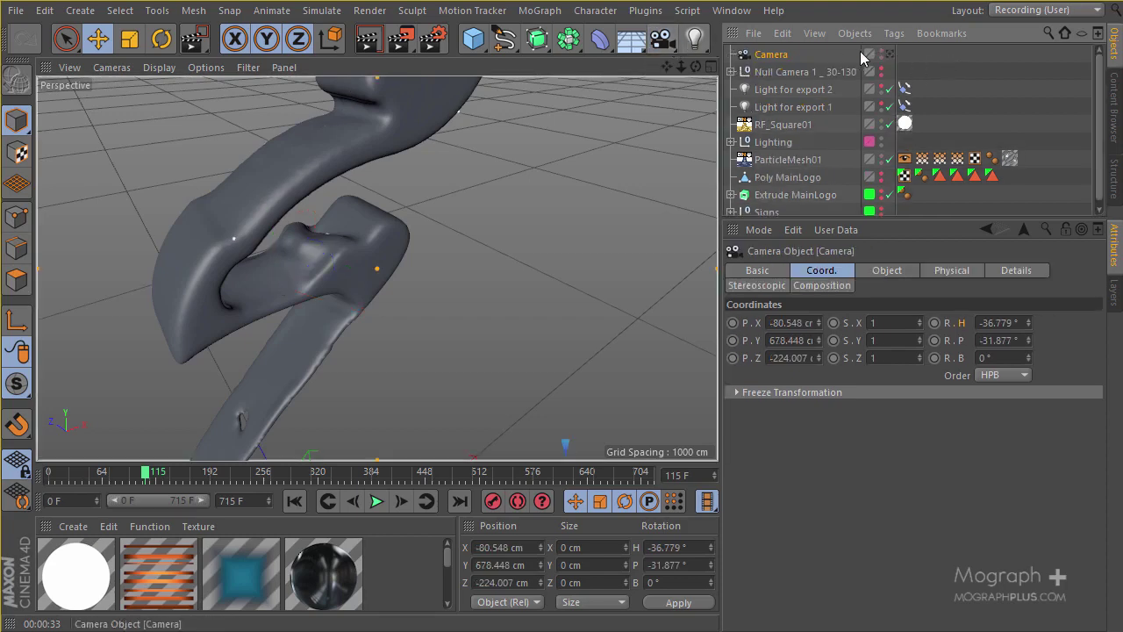
pyautogui.click(890, 55)
# Frame the new camera on the lower curl of the logo mesh at a heading of about -47° and pitch of about -10°, checking frames 158 and 179
pyautogui.scroll(-3, 389, 278)
pyautogui.keyDown('alt'); pyautogui.moveTo(390, 278); pyautogui.dragTo(338, 224, button='middle'); pyautogui.keyUp('alt')
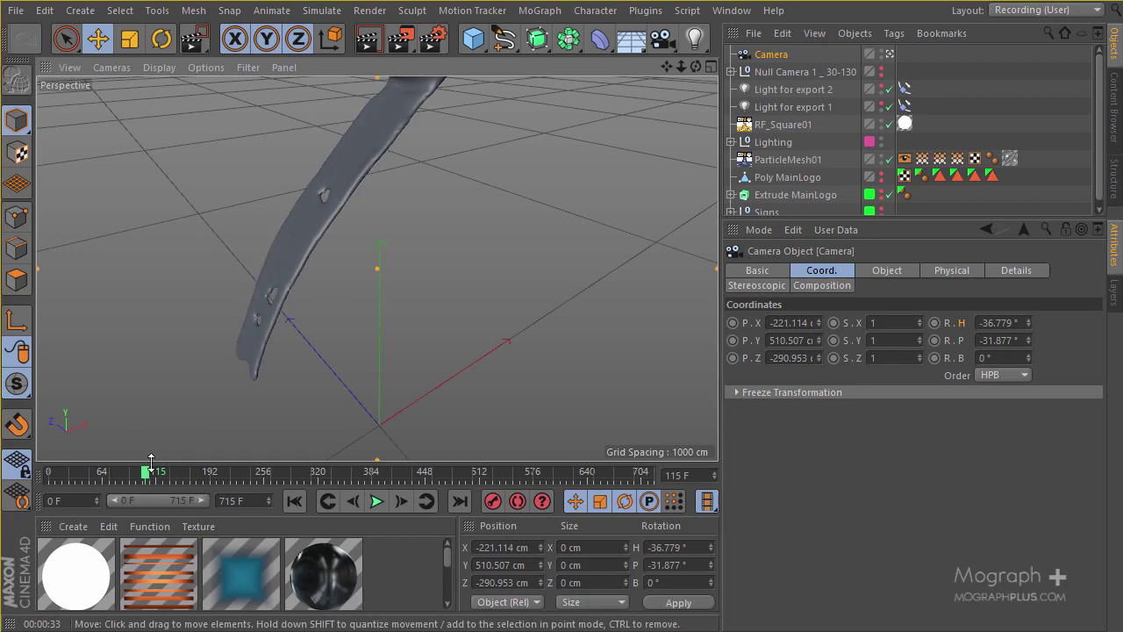
pyautogui.moveTo(149, 473); pyautogui.dragTo(180, 473)
pyautogui.scroll(-2, 366, 261)
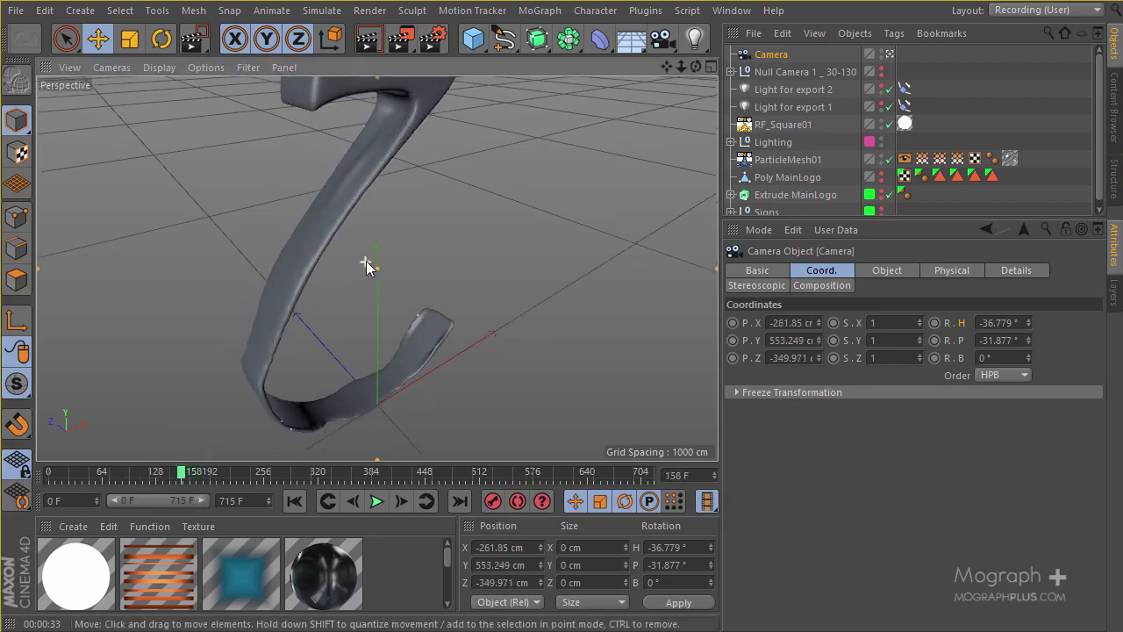
pyautogui.keyDown('alt'); pyautogui.moveTo(327, 310); pyautogui.dragTo(450, 332); pyautogui.keyUp('alt')
pyautogui.keyDown('alt'); pyautogui.moveTo(451, 333); pyautogui.dragTo(370, 230, button='middle'); pyautogui.keyUp('alt')
pyautogui.keyDown('alt'); pyautogui.moveTo(370, 230); pyautogui.dragTo(268, 280); pyautogui.keyUp('alt')
pyautogui.keyDown('alt'); pyautogui.moveTo(268, 280); pyautogui.dragTo(326, 285, button='right'); pyautogui.keyUp('alt')
pyautogui.moveTo(326, 286)
pyautogui.keyDown('alt'); pyautogui.mouseDown(button='middle')
pyautogui.moveTo(223, 298)
pyautogui.moveTo(280, 289)
pyautogui.moveTo(369, 326)
pyautogui.moveTo(354, 301)
pyautogui.moveTo(324, 290)
pyautogui.moveTo(308, 302)
pyautogui.mouseUp(button='middle'); pyautogui.keyUp('alt')
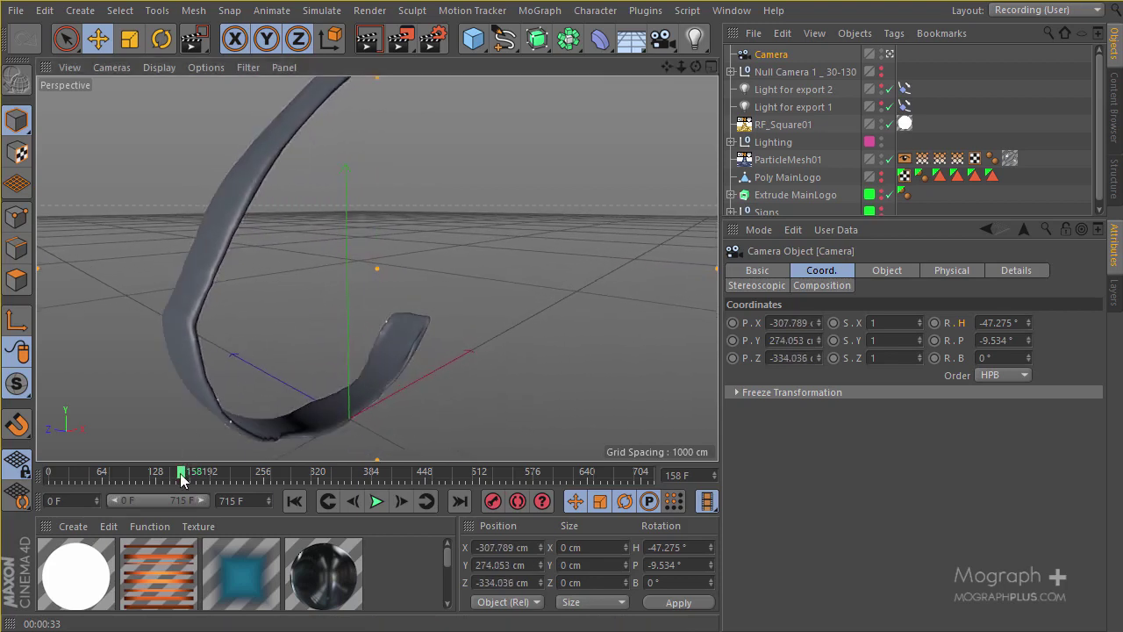
pyautogui.moveTo(180, 474)
pyautogui.mouseDown()
pyautogui.moveTo(132, 474)
pyautogui.moveTo(214, 472)
pyautogui.moveTo(200, 471)
pyautogui.mouseUp()
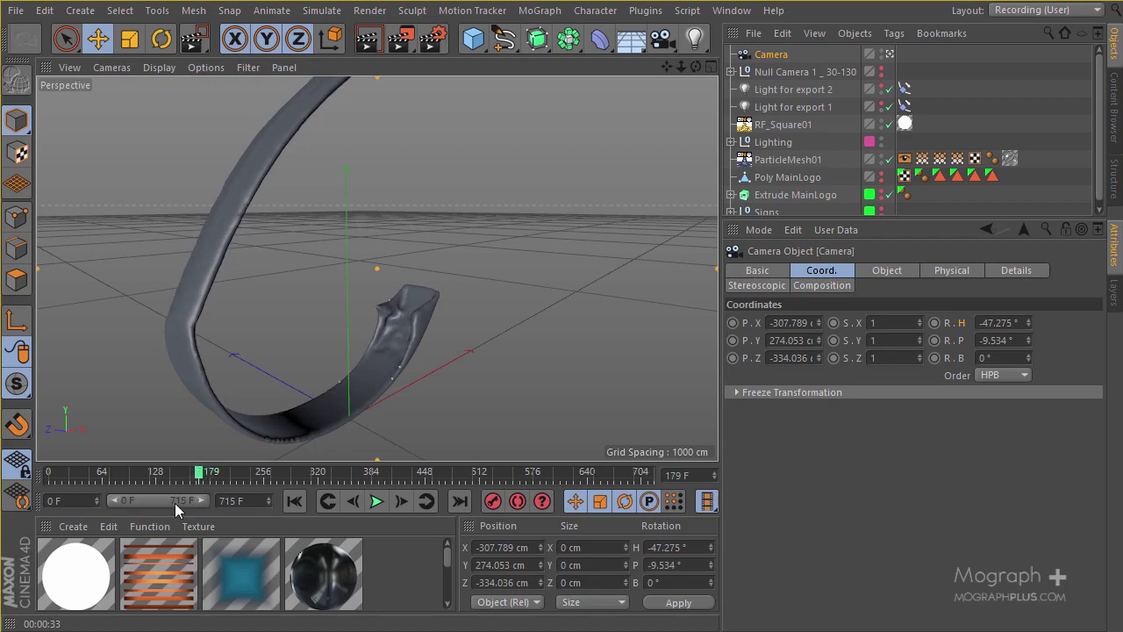
# Rename the new camera as Camera 2 _ 102-180
pyautogui.doubleClick(772, 55)
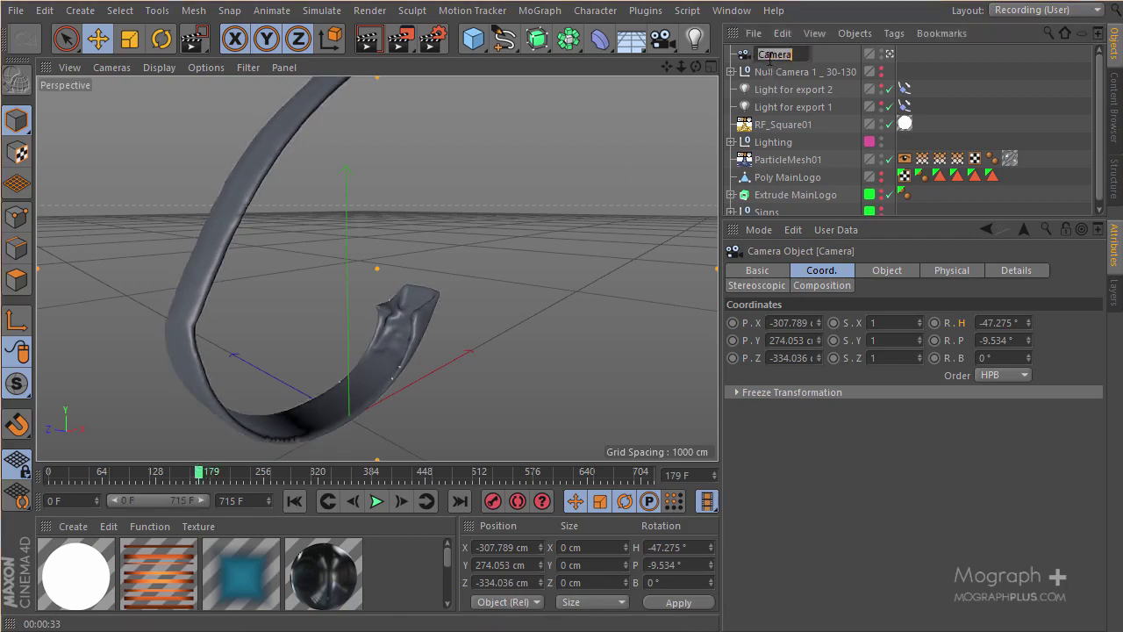
pyautogui.press('BackSpace')
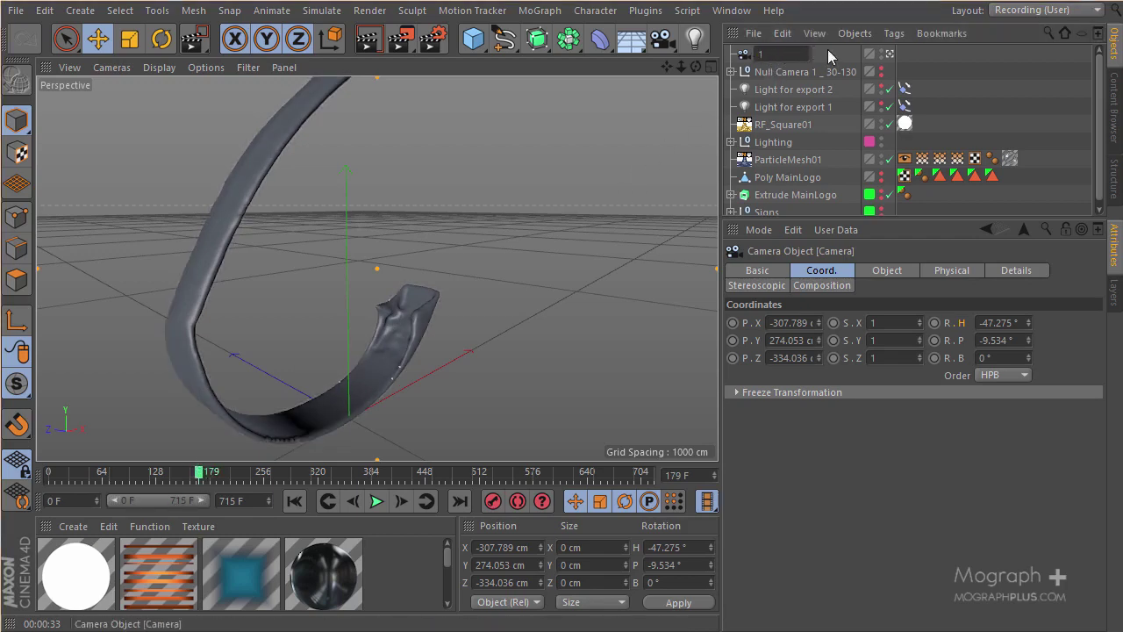
pyautogui.press('Return')
pyautogui.doubleClick(760, 56)
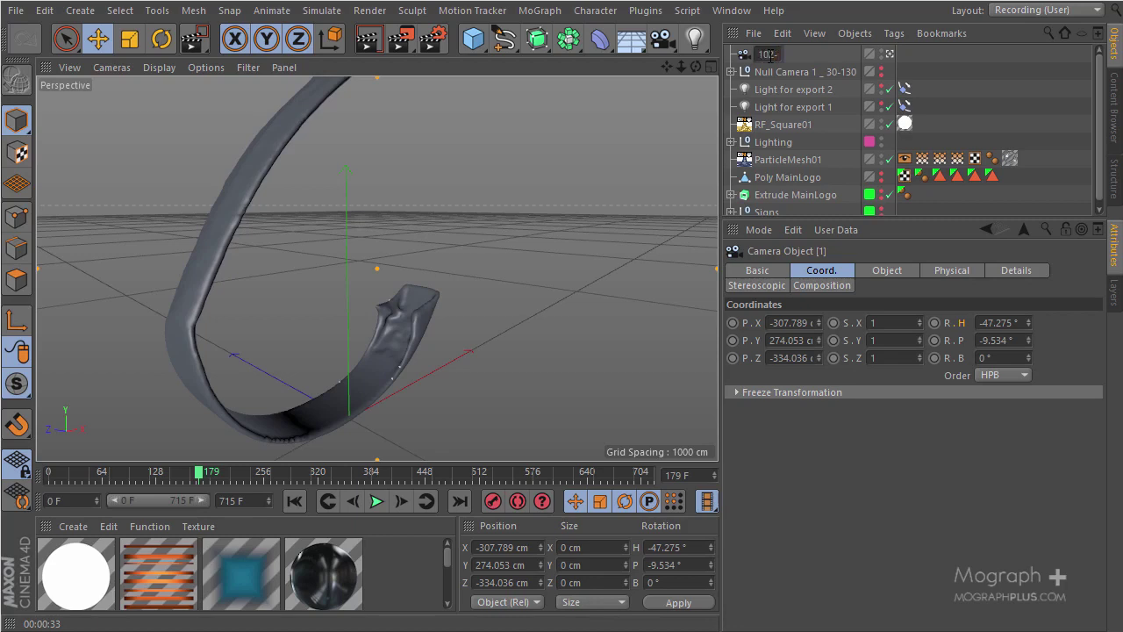
pyautogui.write('0')
pyautogui.press('Return')
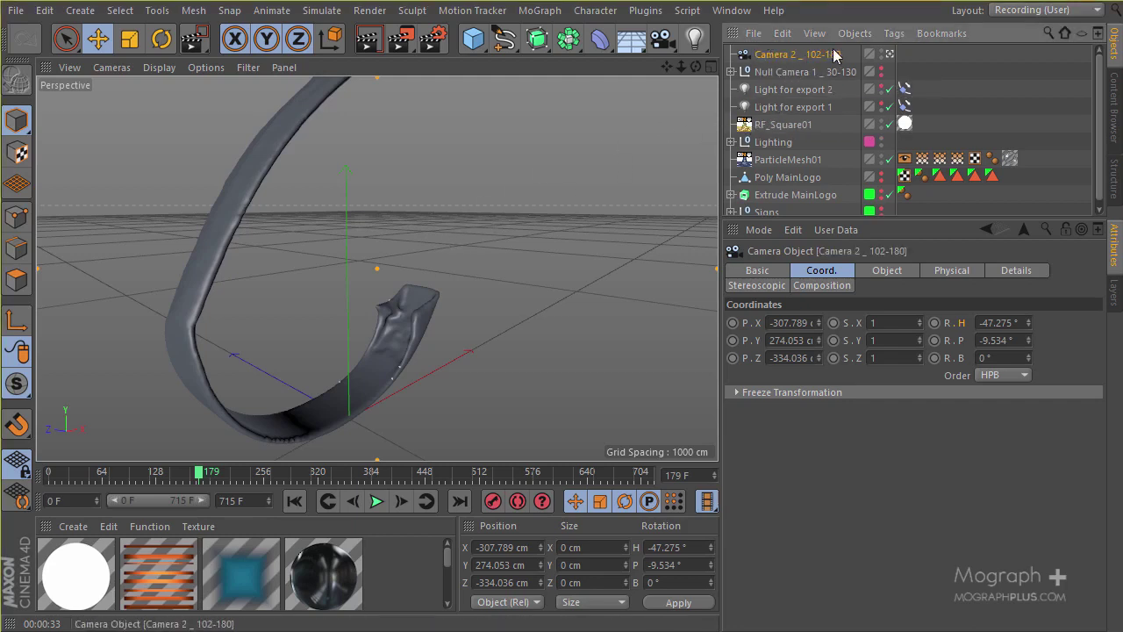
# Set Camera 2's focal length to 45 mm and pull it back to reframe the curl at frame 179
pyautogui.click(887, 271)
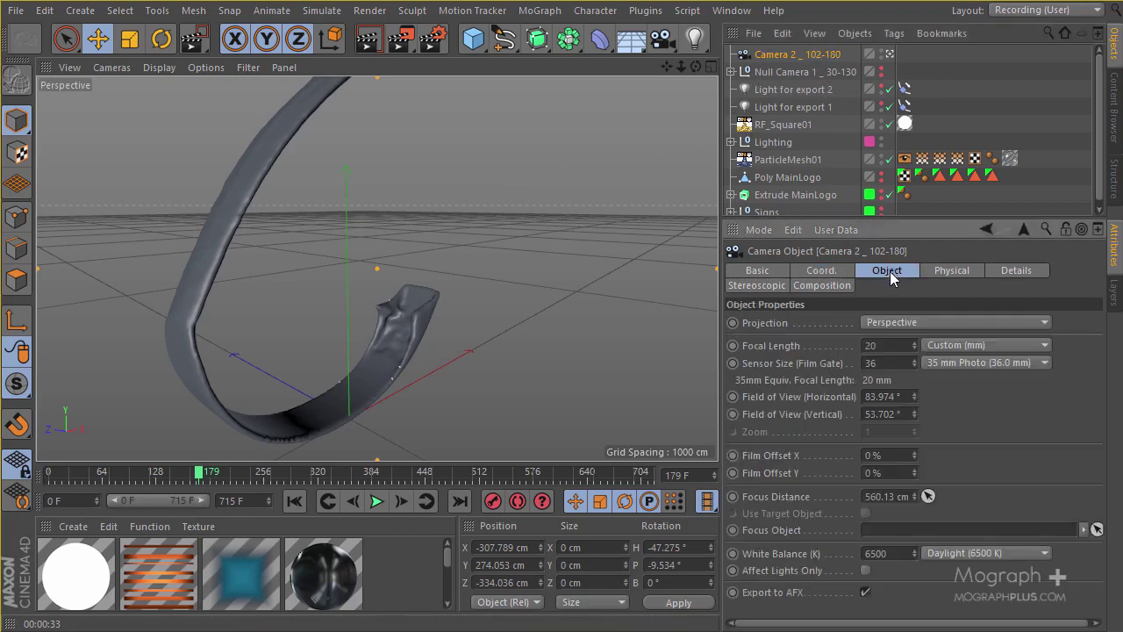
pyautogui.moveTo(913, 346); pyautogui.dragTo(914, 345)
pyautogui.keyDown('alt'); pyautogui.moveTo(474, 248); pyautogui.dragTo(524, 153, button='middle'); pyautogui.keyUp('alt')
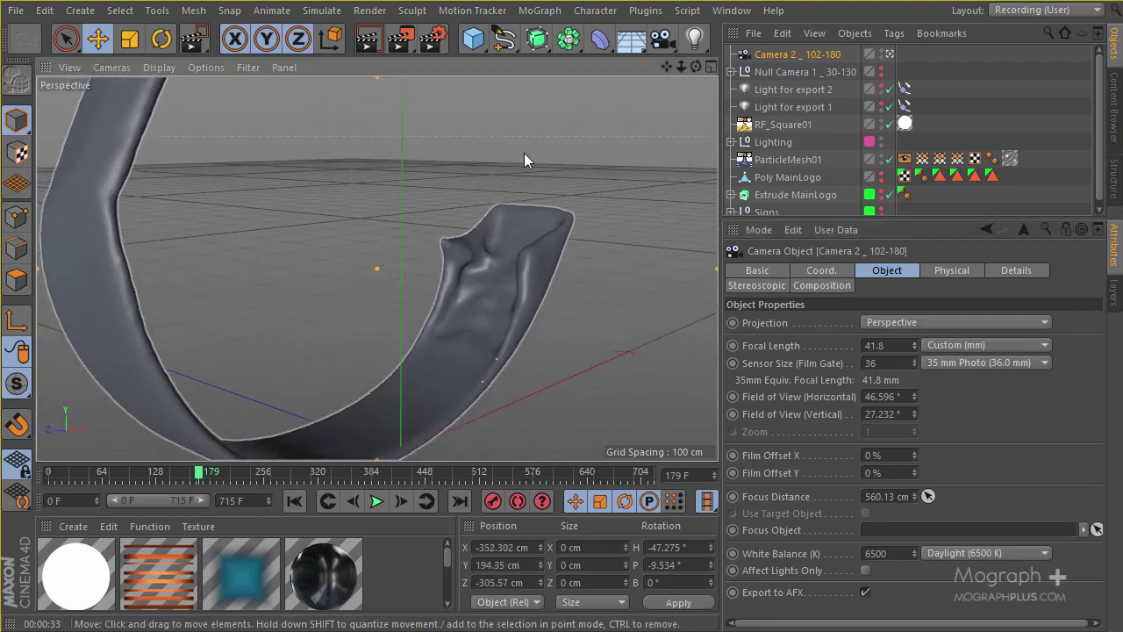
pyautogui.keyDown('alt'); pyautogui.moveTo(524, 153); pyautogui.dragTo(499, 208, button='right'); pyautogui.keyUp('alt')
pyautogui.moveTo(505, 231)
pyautogui.keyDown('alt'); pyautogui.mouseDown(button='middle')
pyautogui.moveTo(518, 225)
pyautogui.moveTo(521, 238)
pyautogui.mouseUp(button='middle'); pyautogui.keyUp('alt')
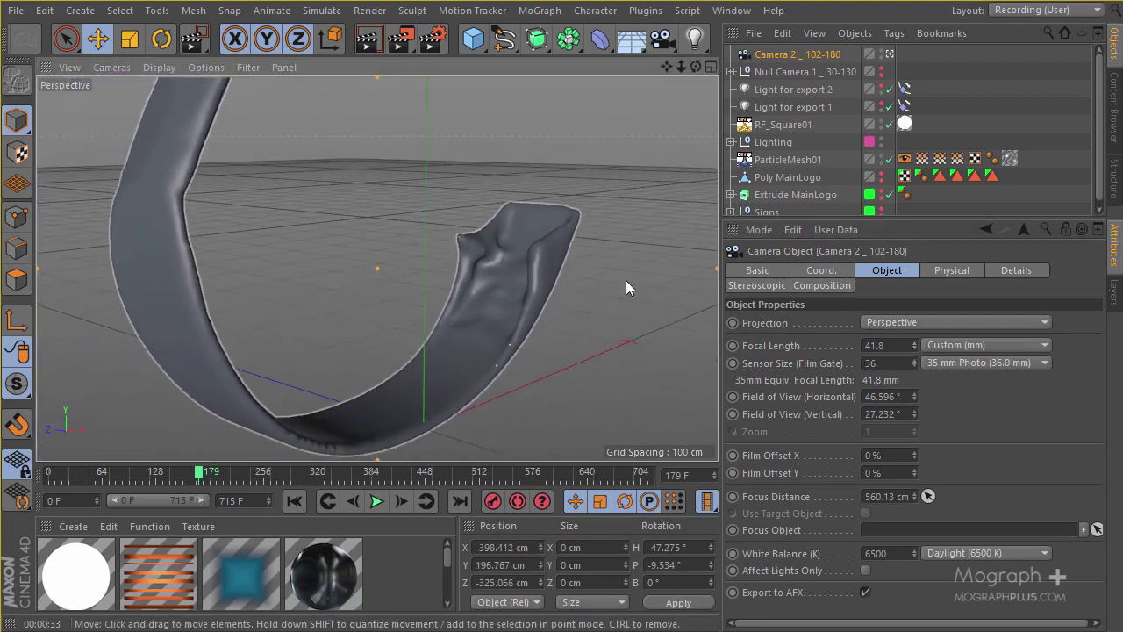
pyautogui.click(888, 345)
pyautogui.write('45')
pyautogui.press('Return')
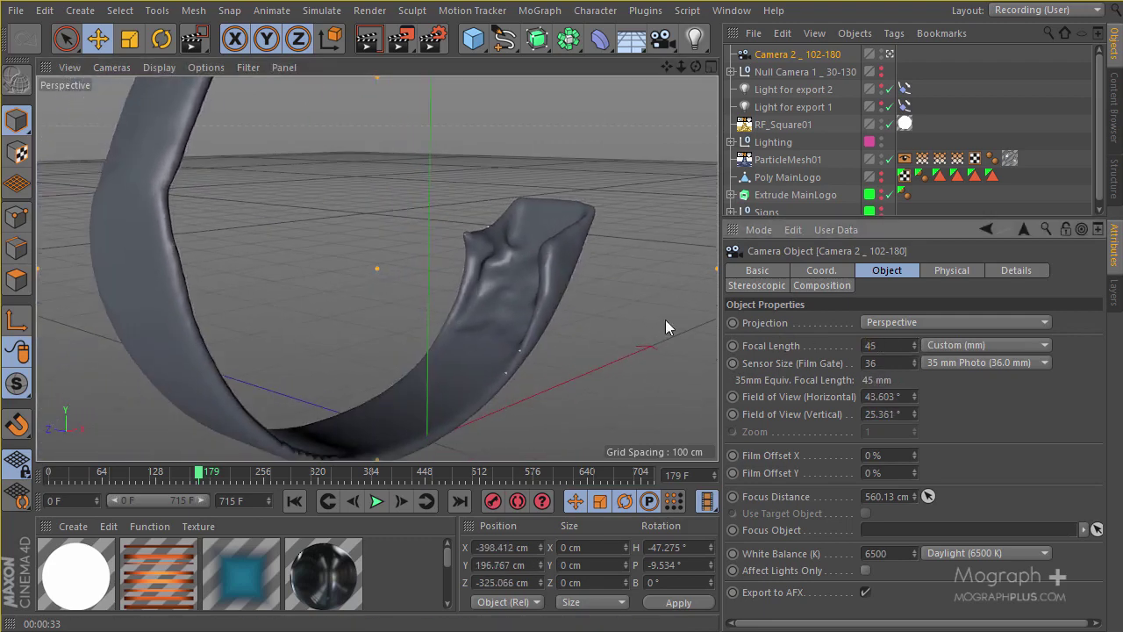
pyautogui.moveTo(375, 261)
pyautogui.keyDown('alt'); pyautogui.mouseDown(button='right')
pyautogui.moveTo(373, 277)
pyautogui.moveTo(395, 284)
pyautogui.moveTo(386, 265)
pyautogui.mouseUp(button='right'); pyautogui.keyUp('alt')
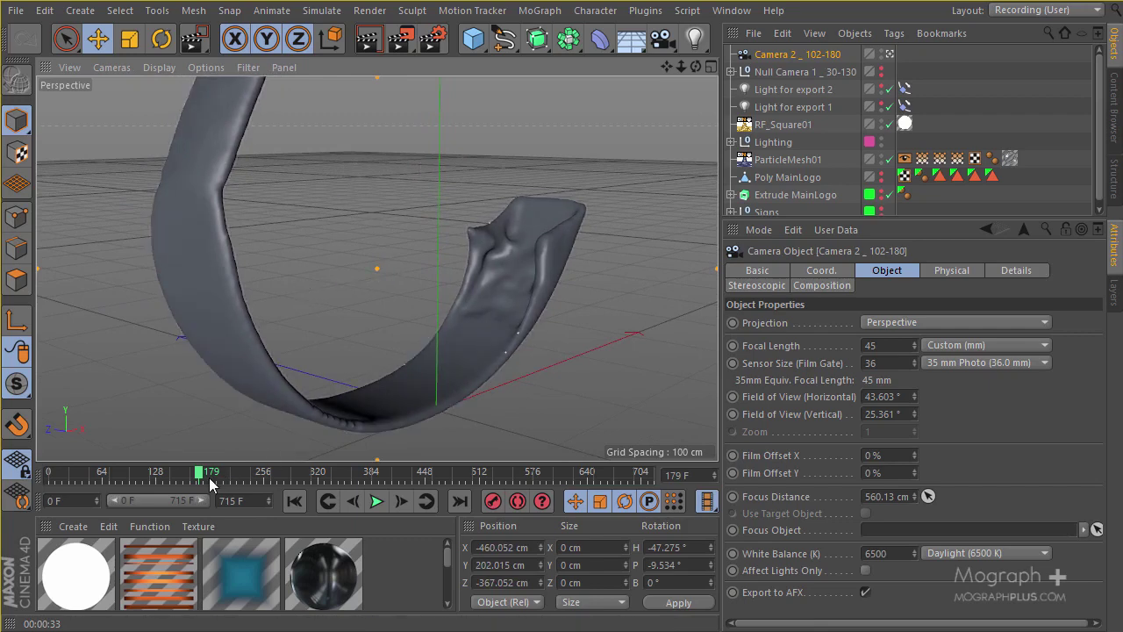
# Pull Camera 2 back and raise it to about X -617, Y 299, Z -567 cm, checking the framing between frames 139 and 166
pyautogui.moveTo(204, 476); pyautogui.dragTo(165, 477)
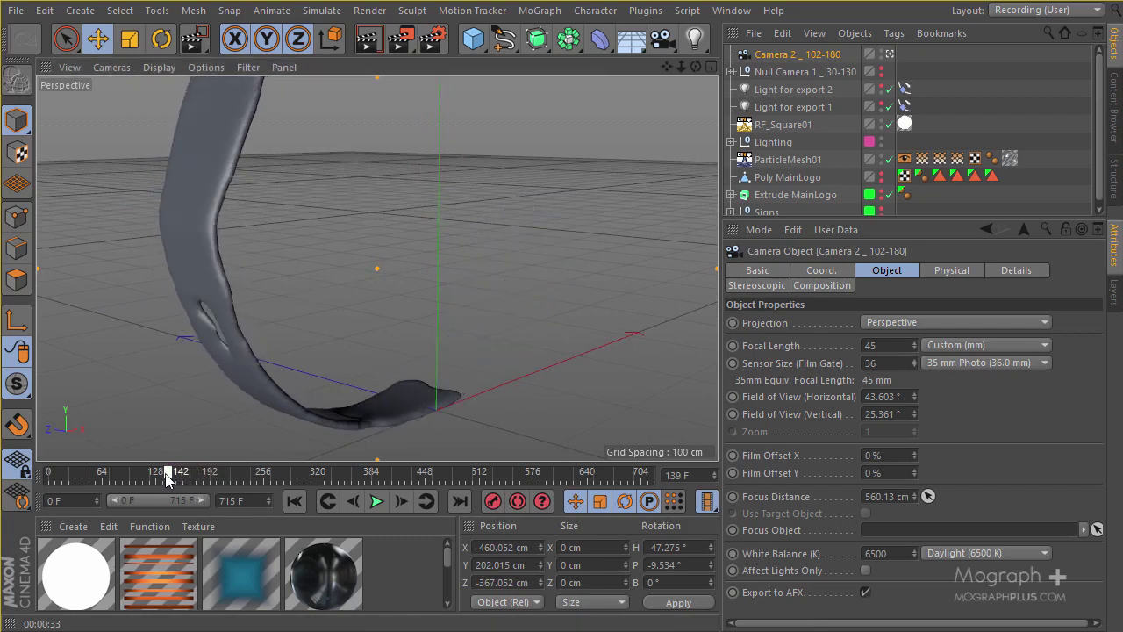
pyautogui.keyDown('alt'); pyautogui.moveTo(255, 269); pyautogui.dragTo(246, 296, button='right'); pyautogui.keyUp('alt')
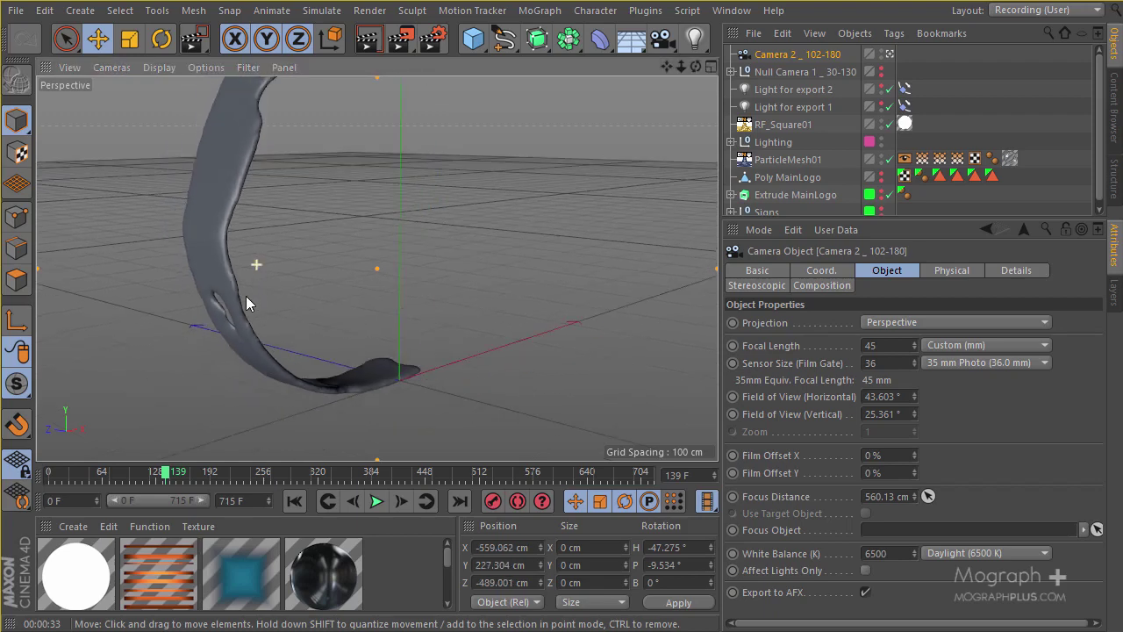
pyautogui.keyDown('alt'); pyautogui.moveTo(246, 296); pyautogui.dragTo(259, 354, button='middle'); pyautogui.keyUp('alt')
pyautogui.scroll(-4, 256, 353)
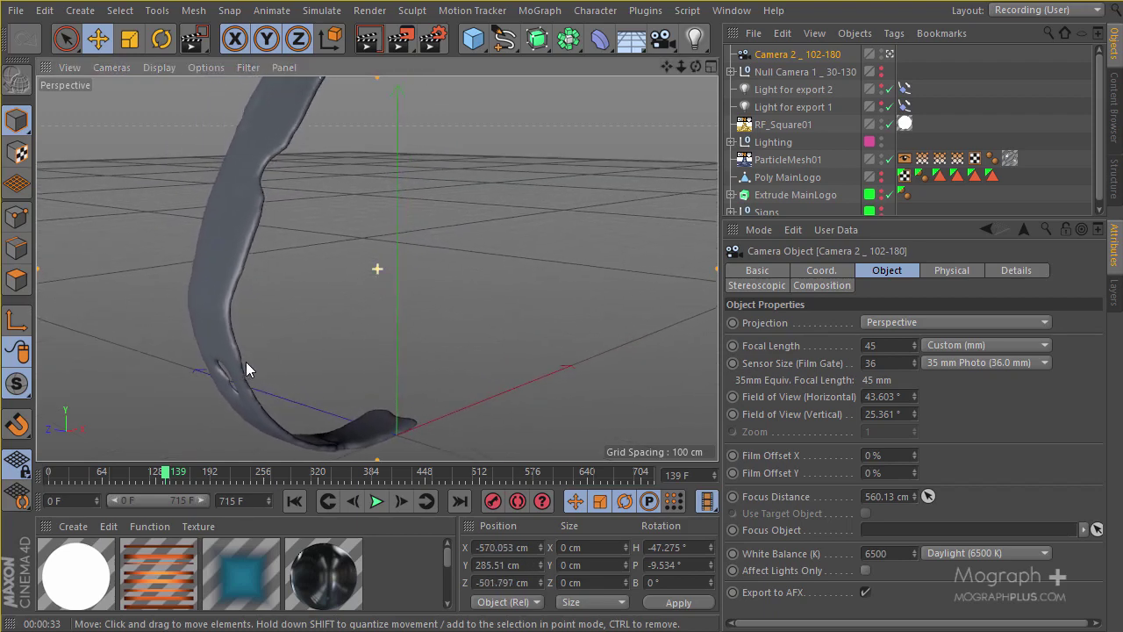
pyautogui.moveTo(177, 475)
pyautogui.mouseDown()
pyautogui.moveTo(134, 476)
pyautogui.moveTo(189, 471)
pyautogui.mouseUp()
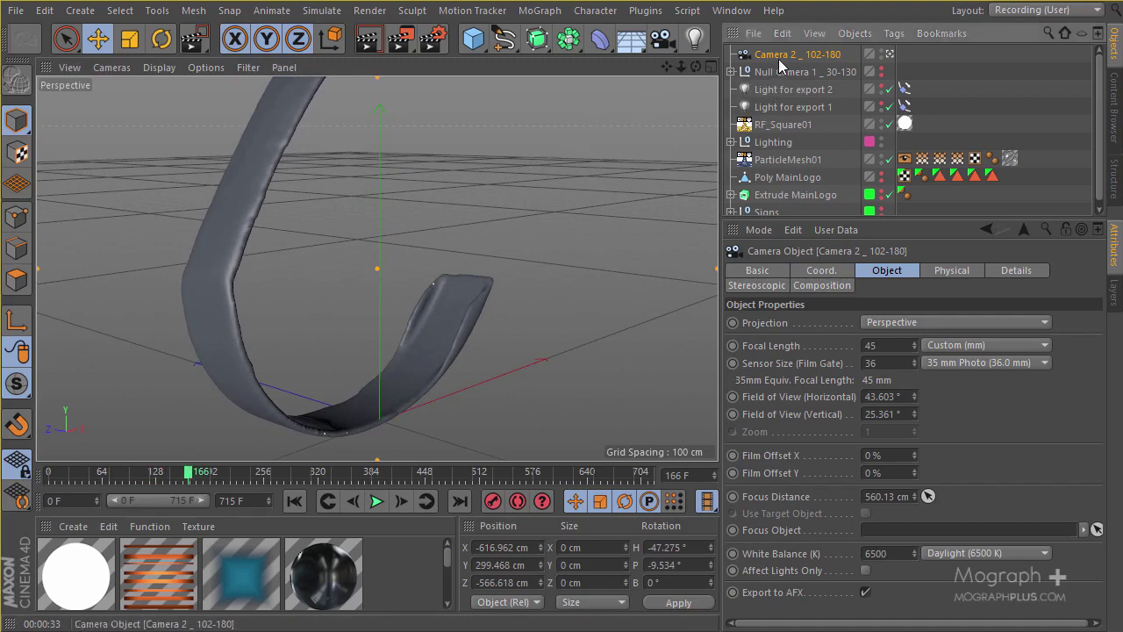
# Keyframe Camera 2's Z position at frame 102 and advance to frame 180
pyautogui.click(809, 272)
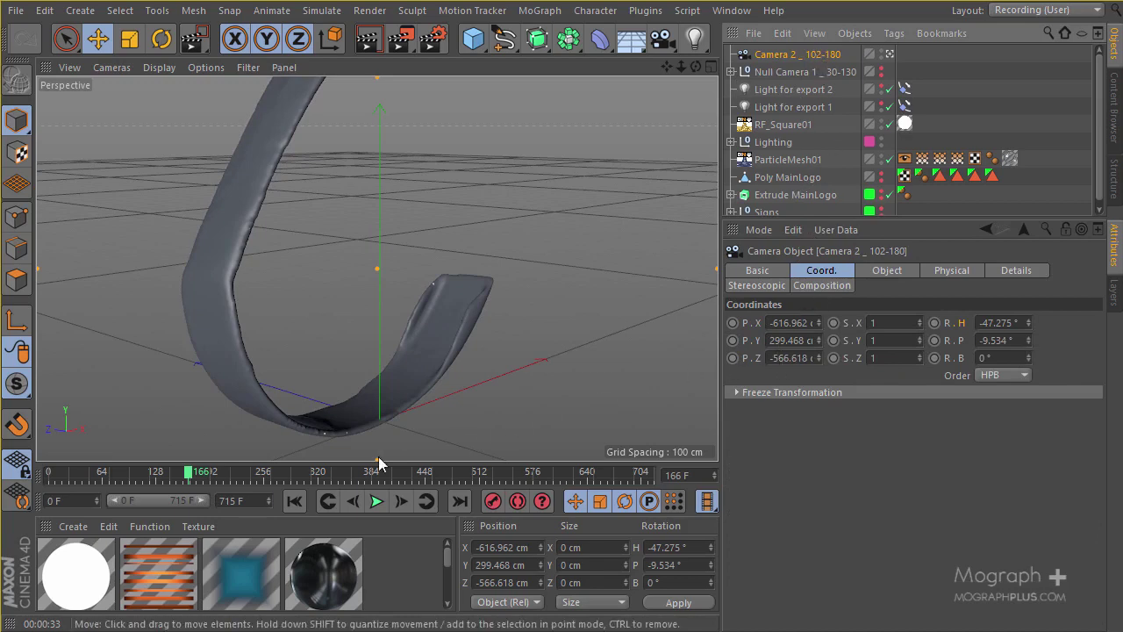
pyautogui.click(674, 475)
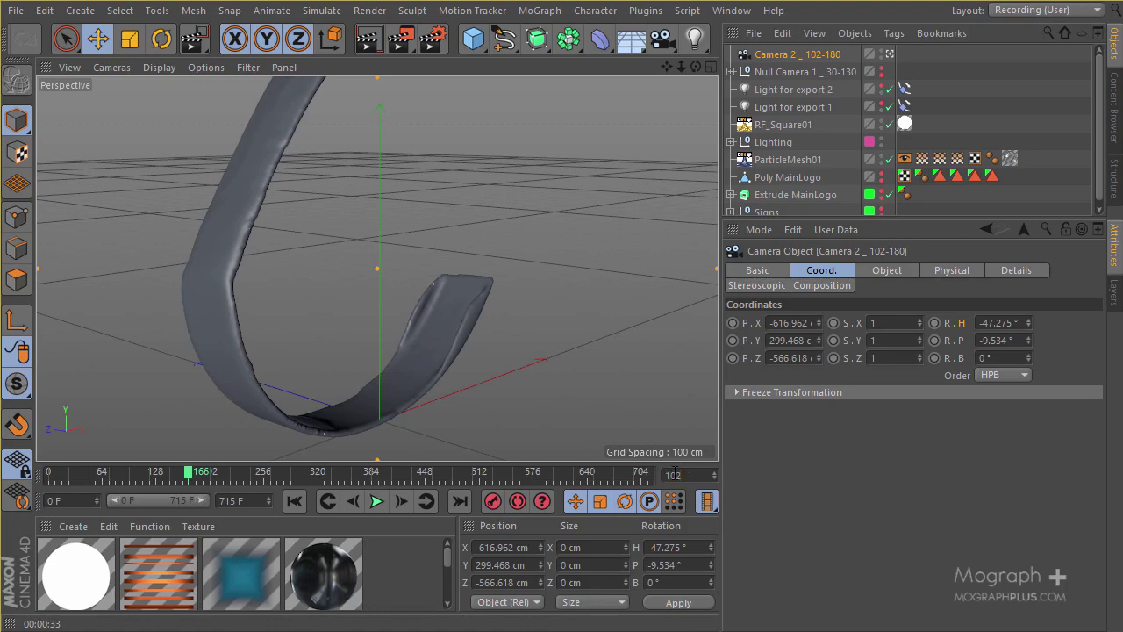
pyautogui.write('102')
pyautogui.press('Return')
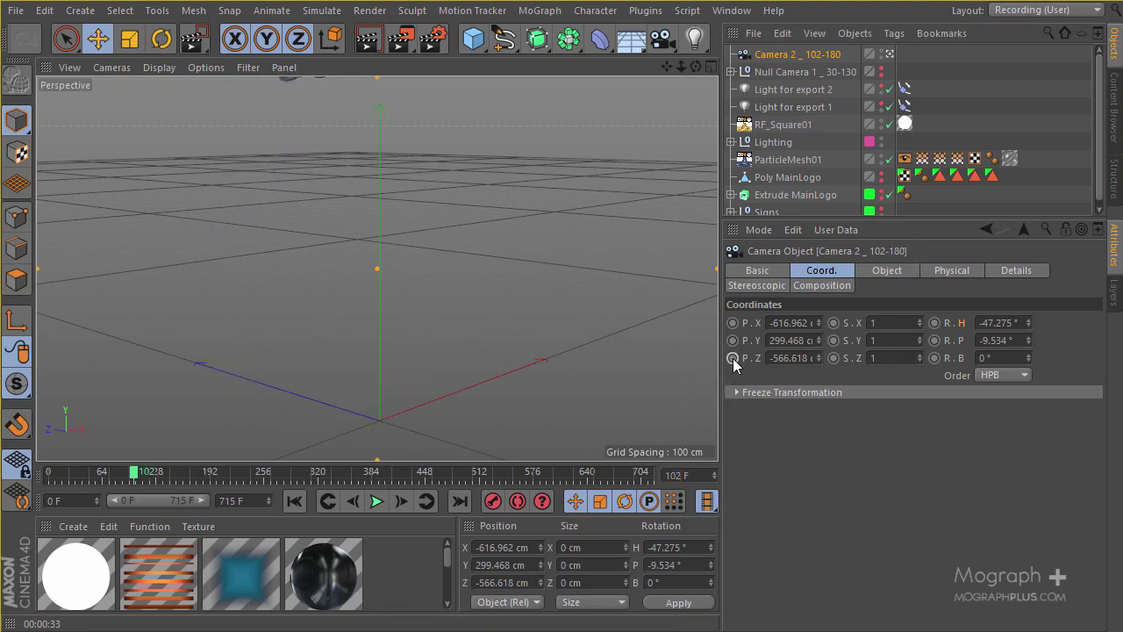
pyautogui.click(734, 360)
pyautogui.moveTo(134, 474); pyautogui.dragTo(199, 493)
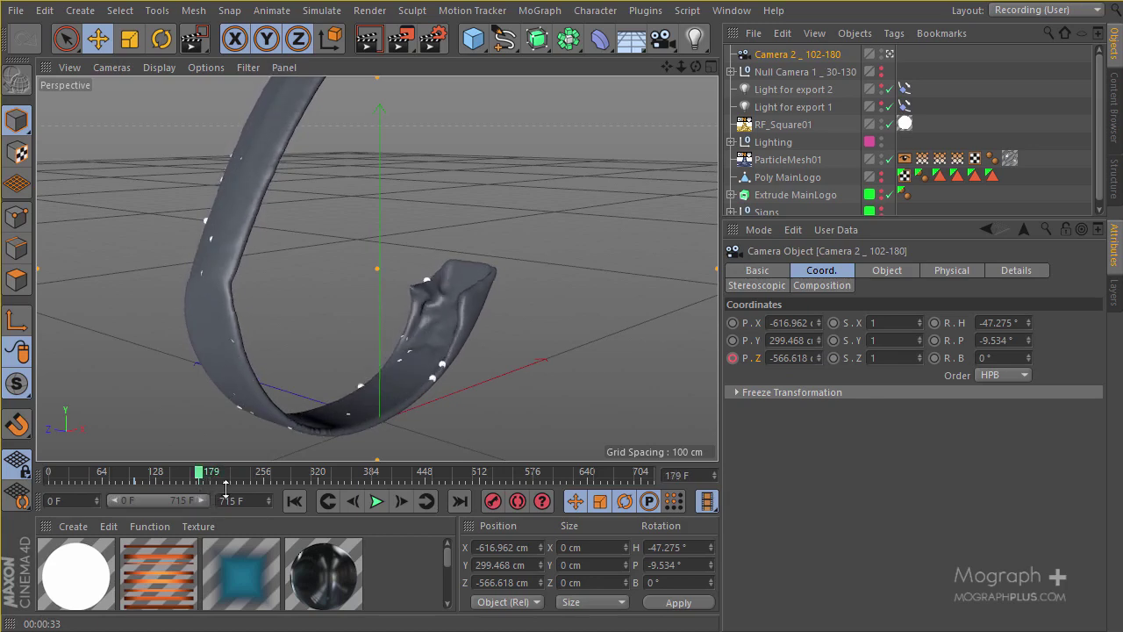
pyautogui.click(402, 501)
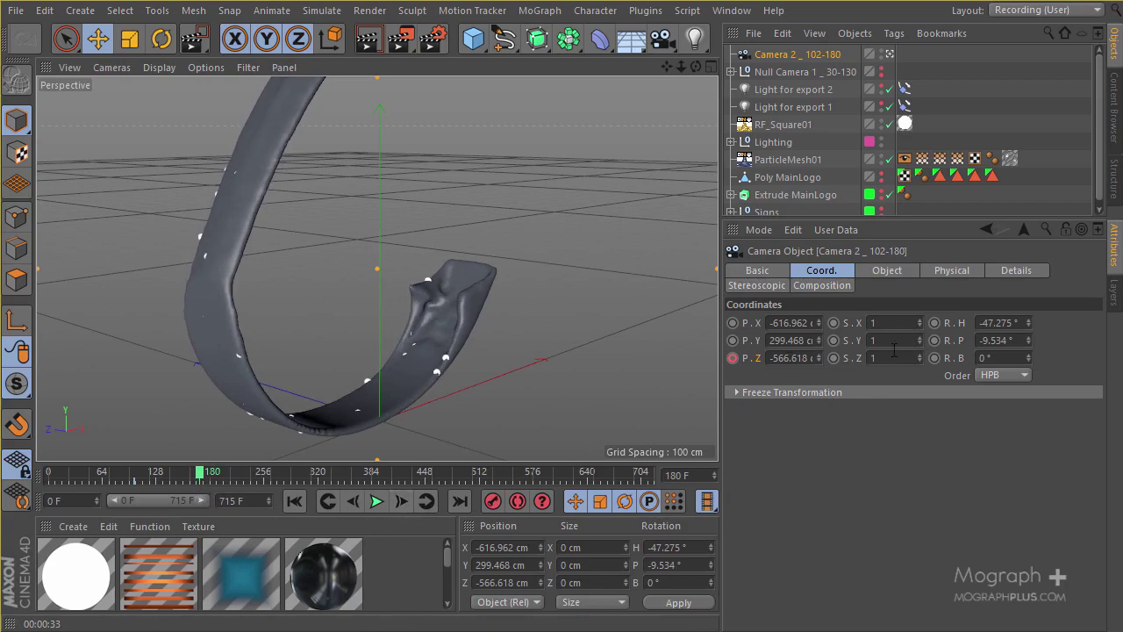
pyautogui.moveTo(819, 356); pyautogui.dragTo(817, 325)
pyautogui.hotkey('ctrl', 'z')
pyautogui.hotkey('ctrl', 'z')
pyautogui.hotkey('ctrl', 'z')
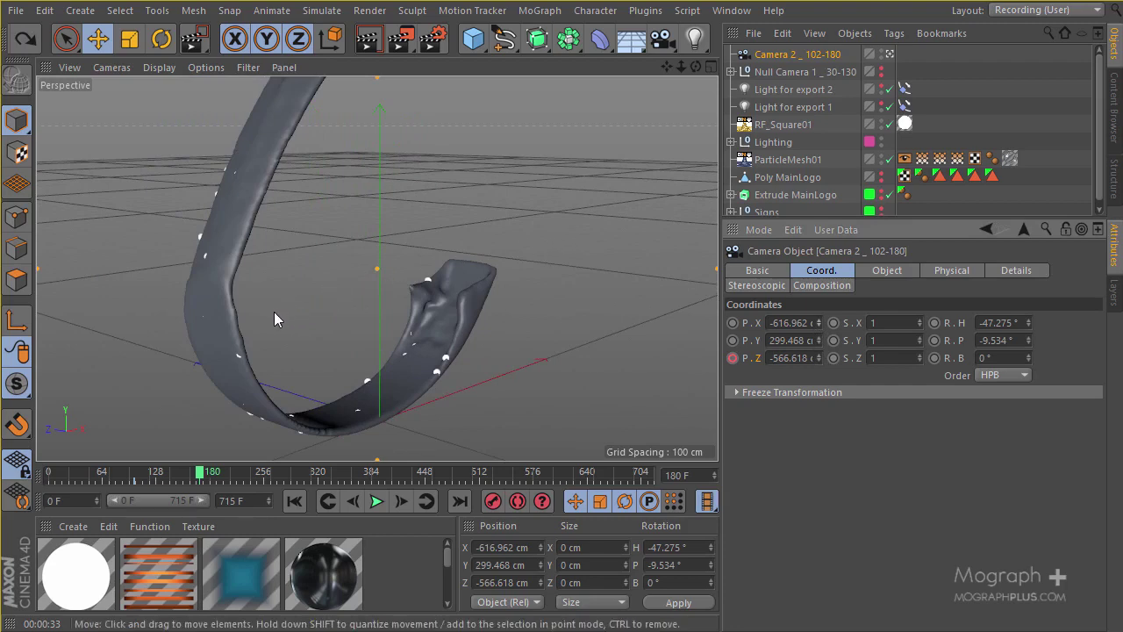
# Move Camera 2 closer to about X -505, Y 227, Z -432 cm at frame 180 and keyframe its X, Y and Z position
pyautogui.keyDown('alt'); pyautogui.moveTo(276, 311); pyautogui.dragTo(304, 289, button='right'); pyautogui.keyUp('alt')
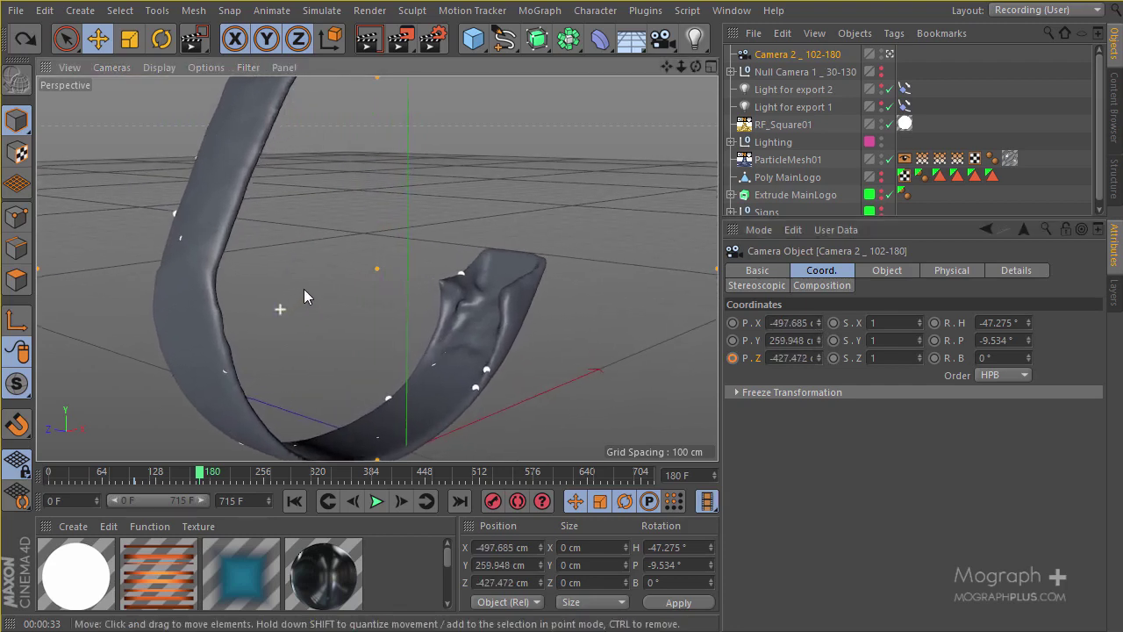
pyautogui.keyDown('alt'); pyautogui.moveTo(304, 289); pyautogui.dragTo(309, 244, button='middle'); pyautogui.keyUp('alt')
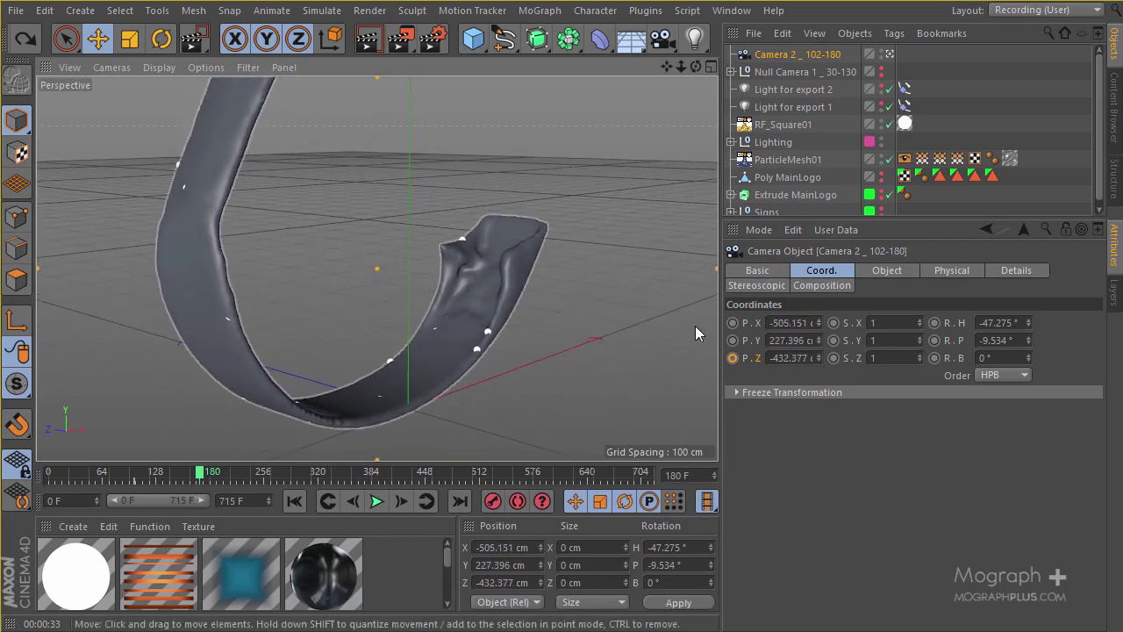
pyautogui.click(734, 323)
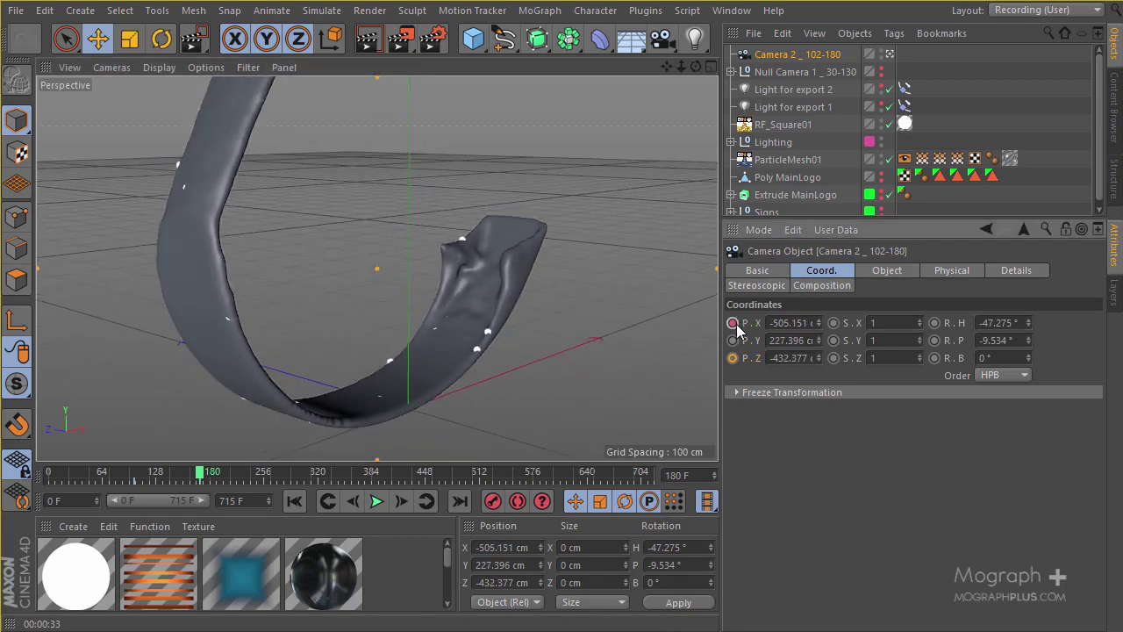
pyautogui.click(733, 340)
pyautogui.click(732, 358)
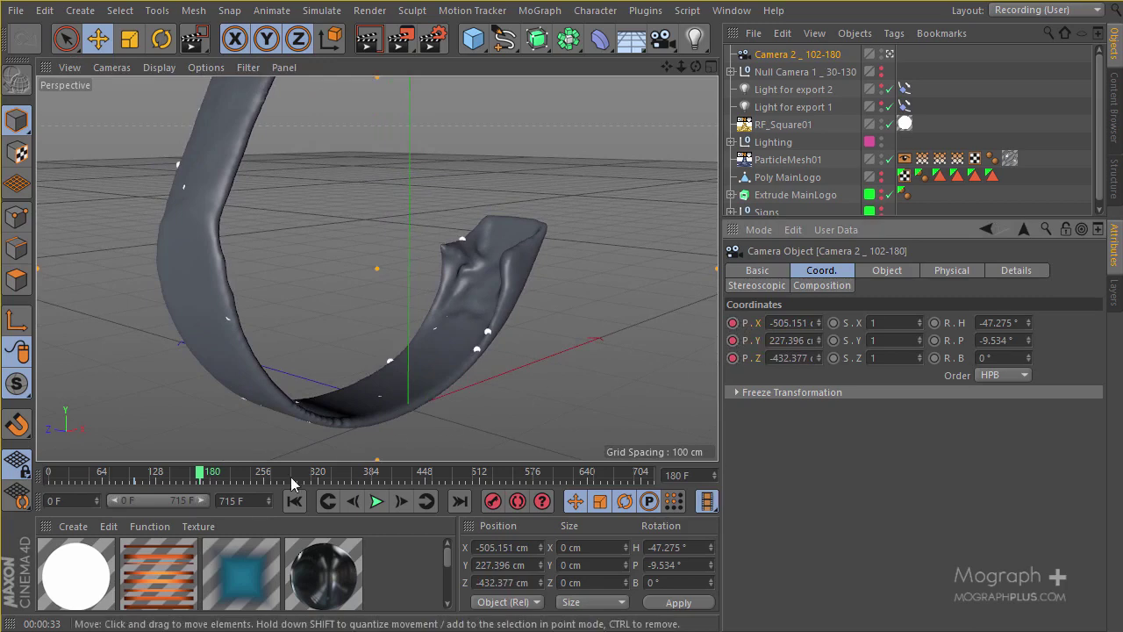
# Pull Camera 2 back to about X -649, Y 273, Z -730 cm at frame 102, keyframe all three position axes and preview the move
pyautogui.moveTo(167, 483); pyautogui.dragTo(135, 486)
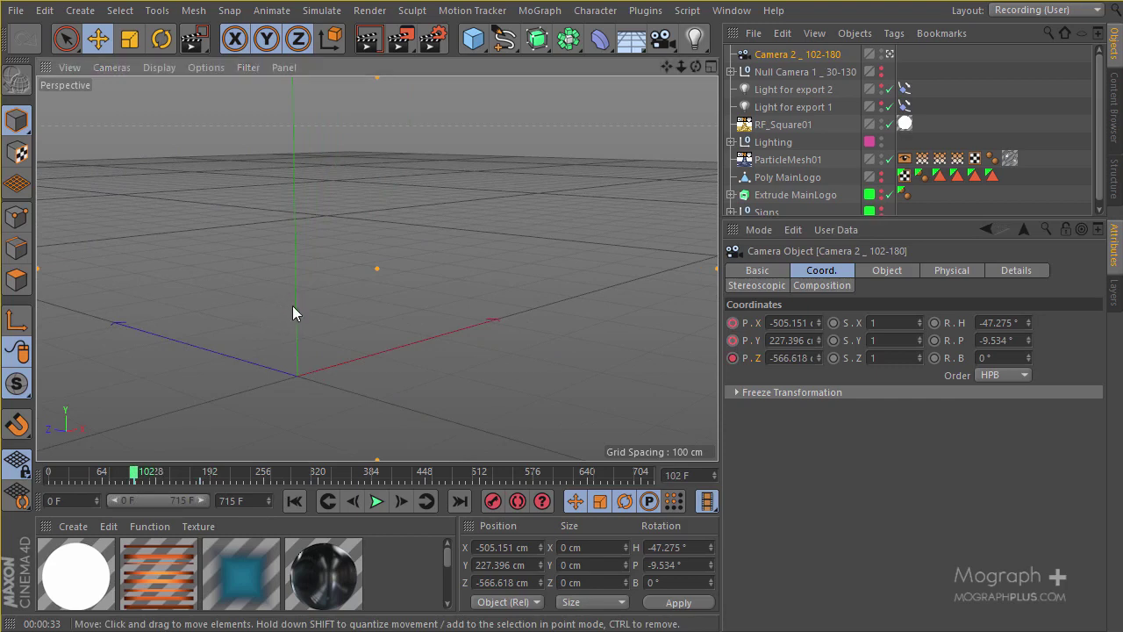
pyautogui.keyDown('alt'); pyautogui.moveTo(292, 306); pyautogui.dragTo(246, 355, button='right'); pyautogui.keyUp('alt')
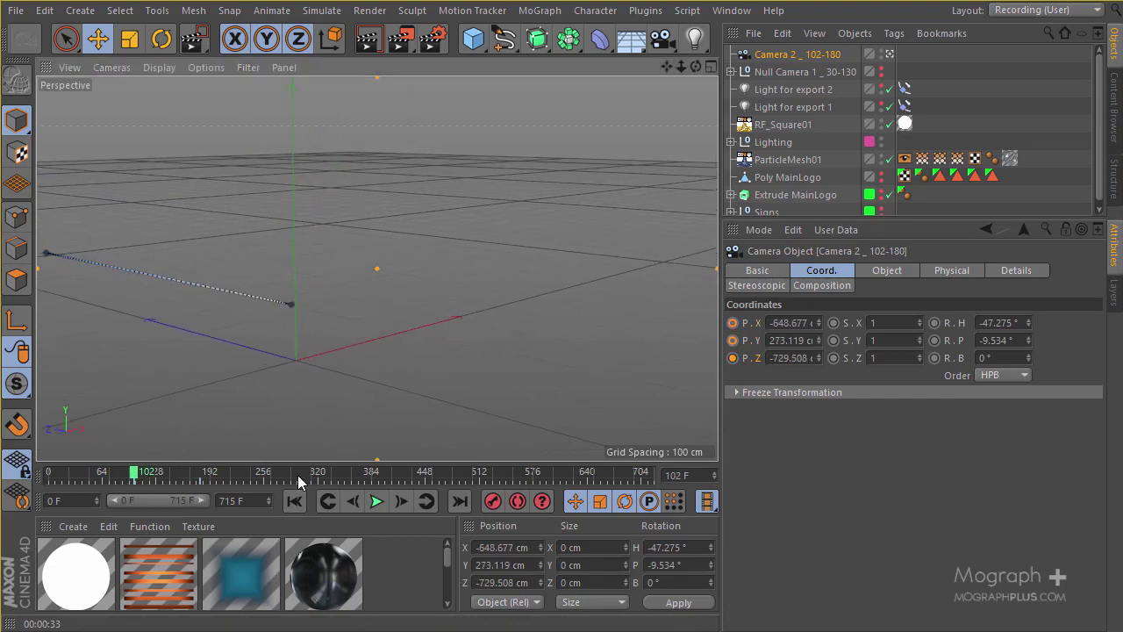
pyautogui.click(733, 323)
pyautogui.click(733, 340)
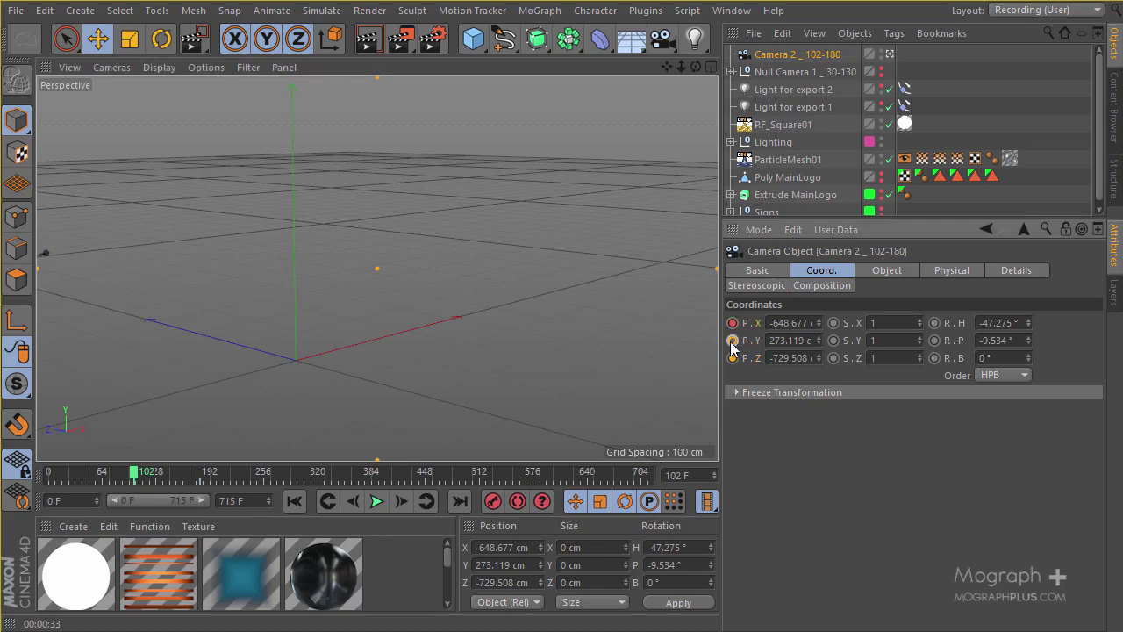
pyautogui.click(733, 358)
pyautogui.moveTo(141, 473); pyautogui.dragTo(158, 488)
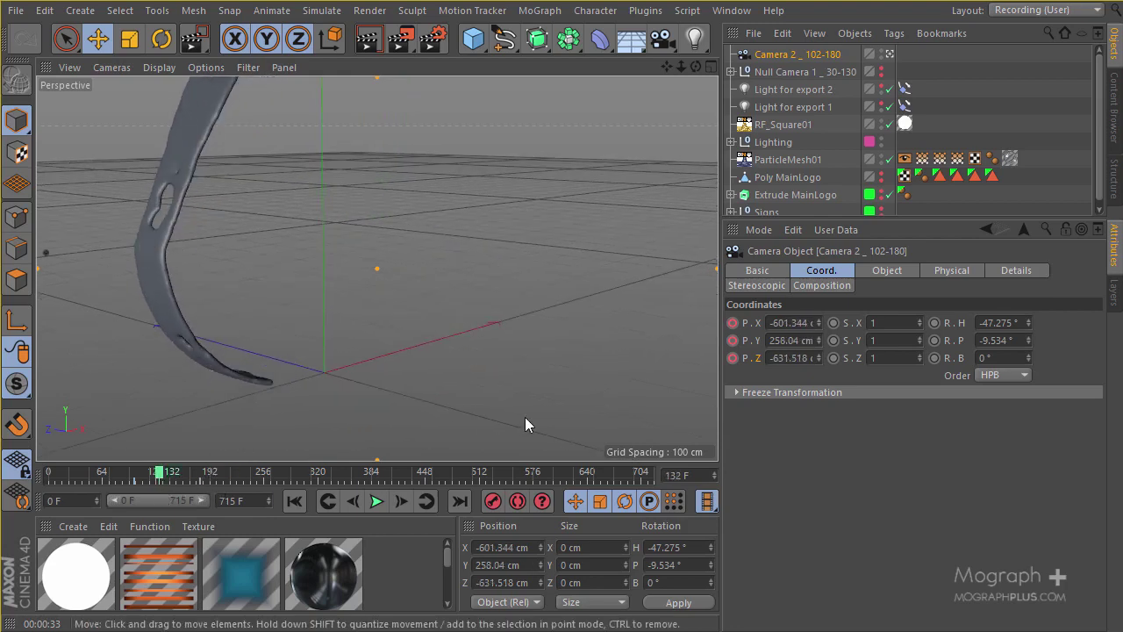
# Show Camera 2's position F-curves and select all their keyframes at frames 102 and 180
pyautogui.rightClick(800, 53)
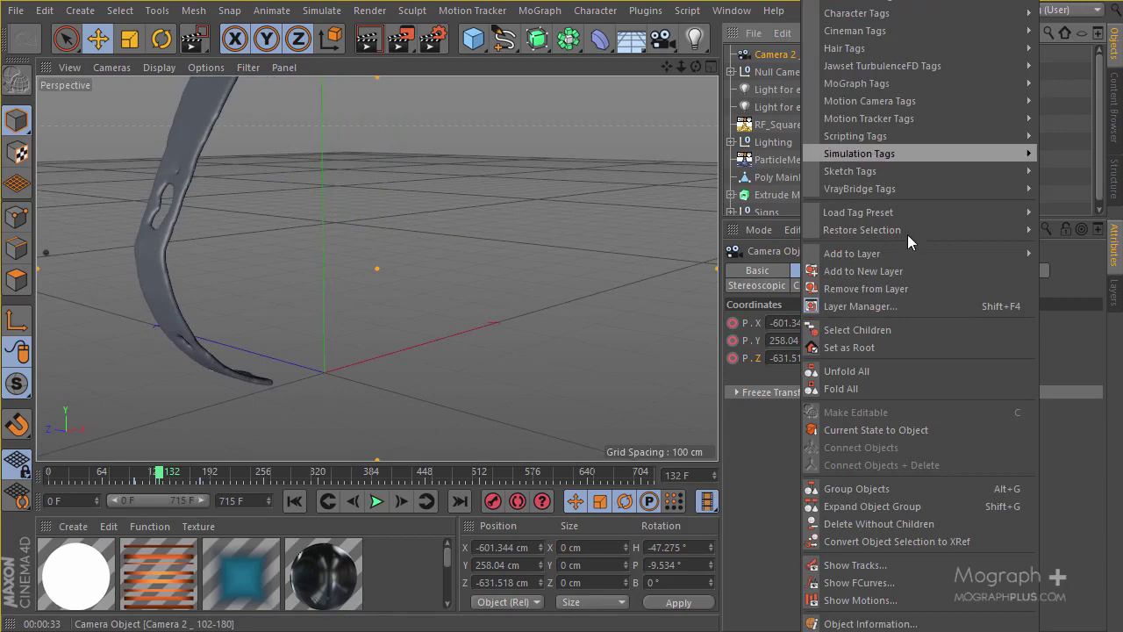
pyautogui.click(940, 580)
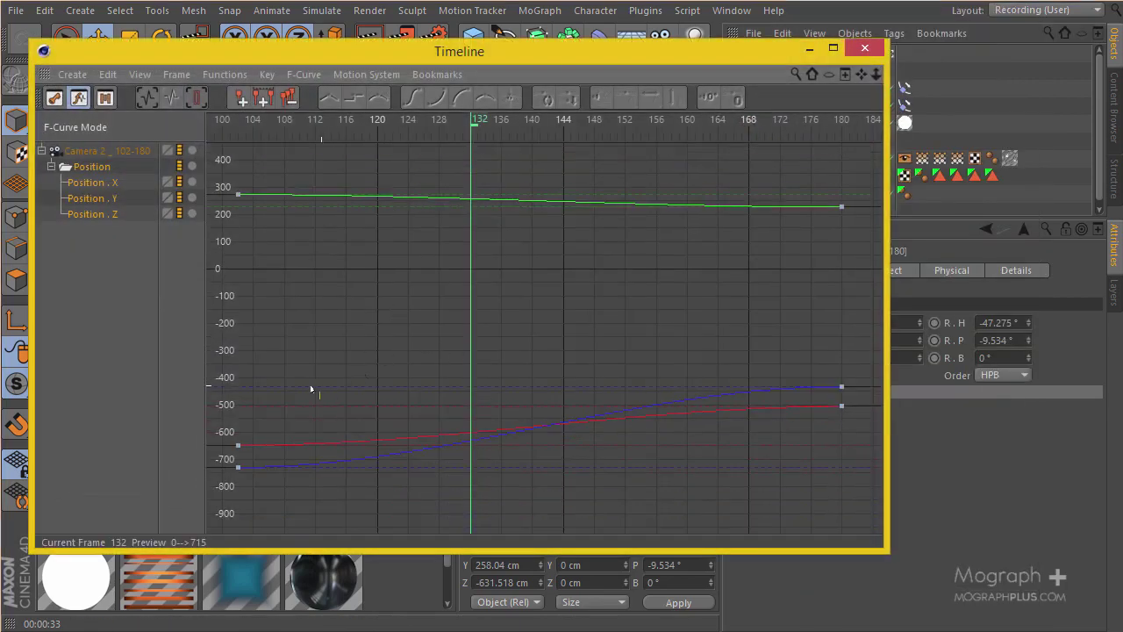
pyautogui.press('h')
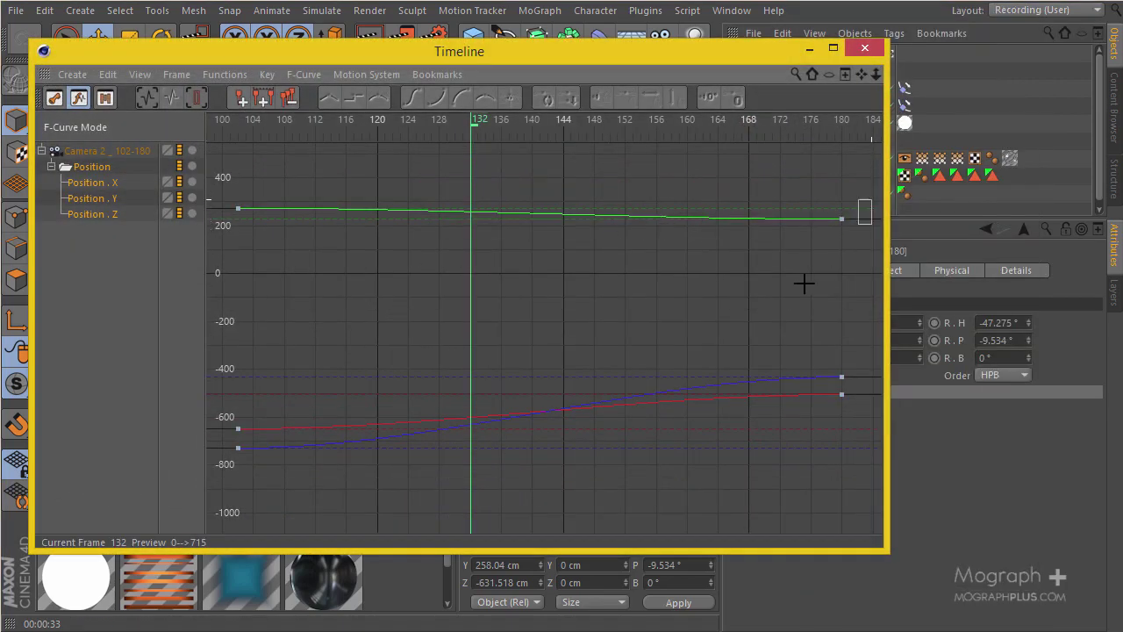
pyautogui.moveTo(873, 199); pyautogui.dragTo(234, 508)
pyautogui.press('h')
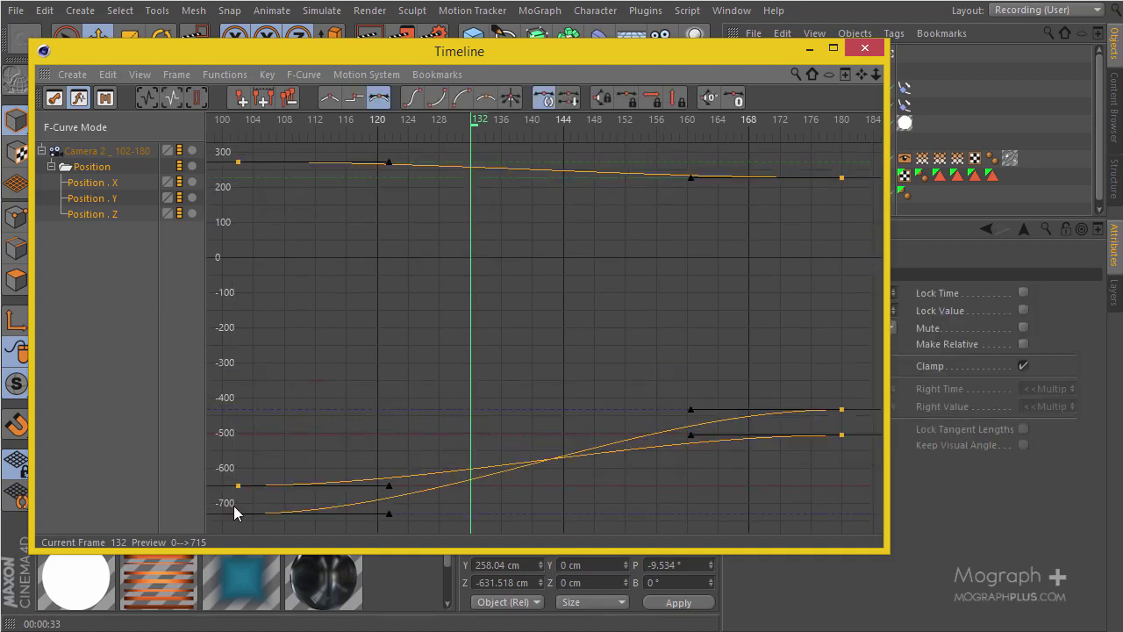
pyautogui.click(298, 444)
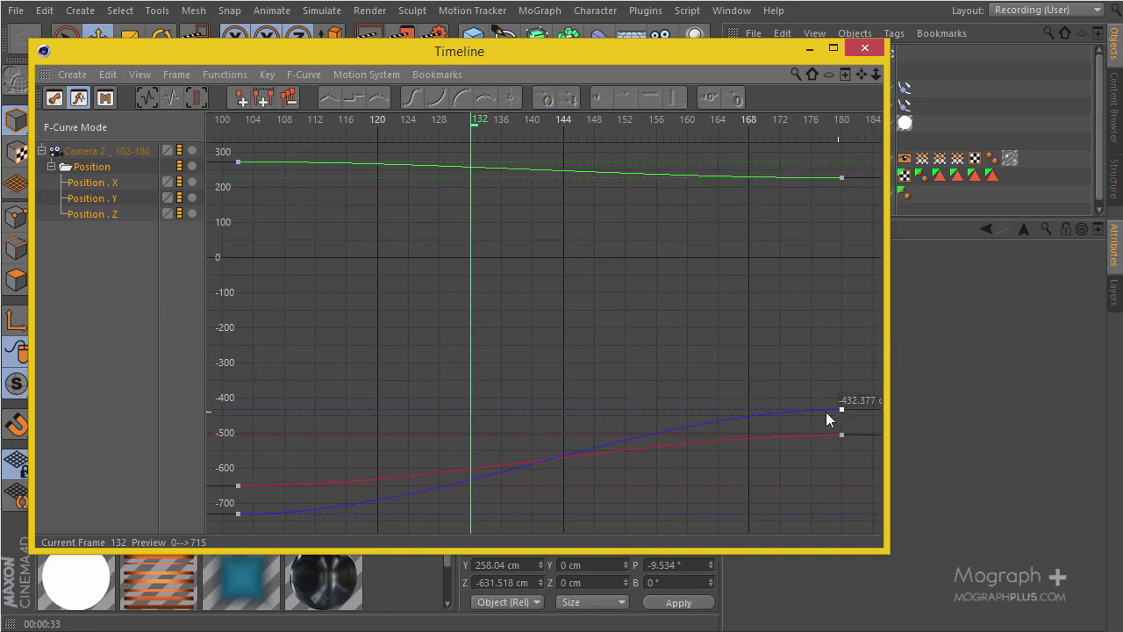
pyautogui.click(809, 49)
pyautogui.click(777, 74)
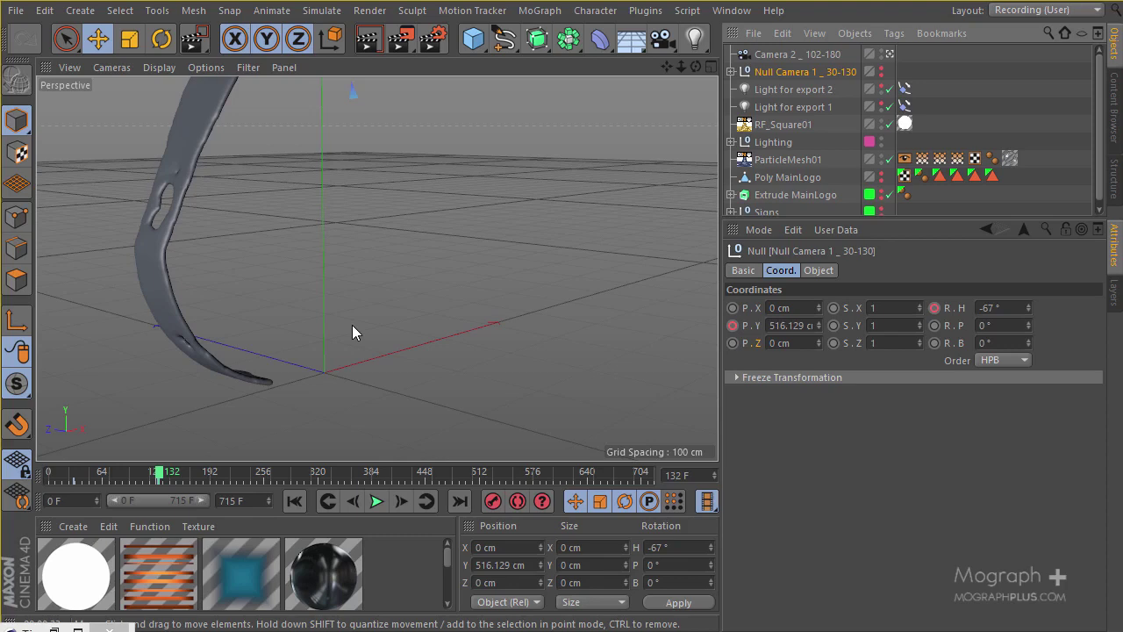
pyautogui.click(54, 628)
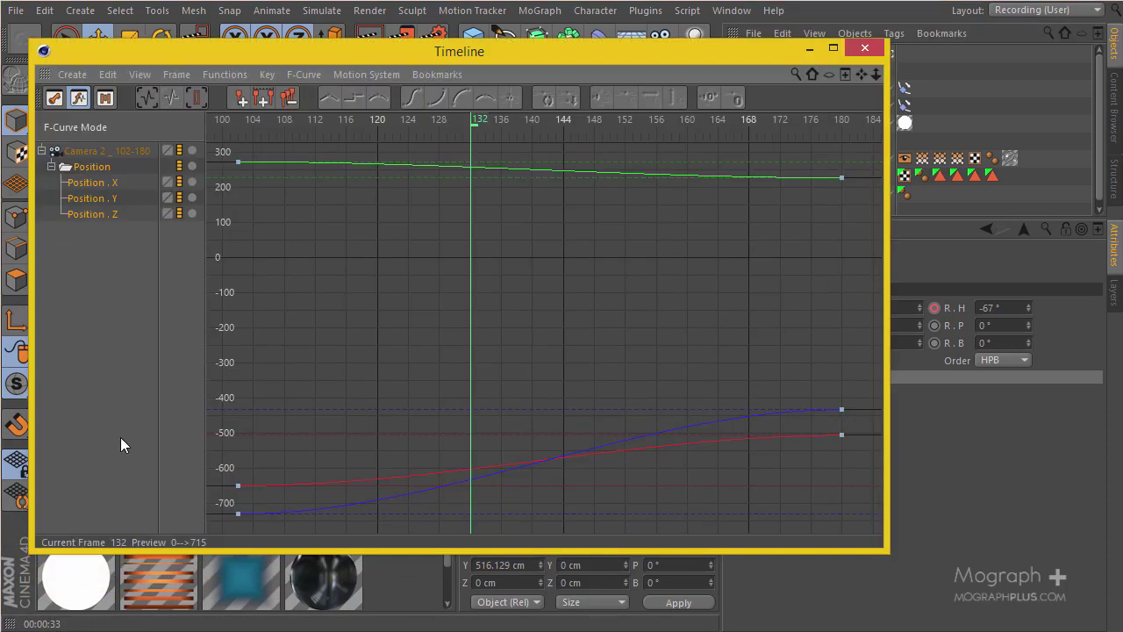
# Shorten and tilt upward the frame 102 tangents of Camera 2's Position X and Position Z F-curves to remove the ease-in
pyautogui.click(237, 485)
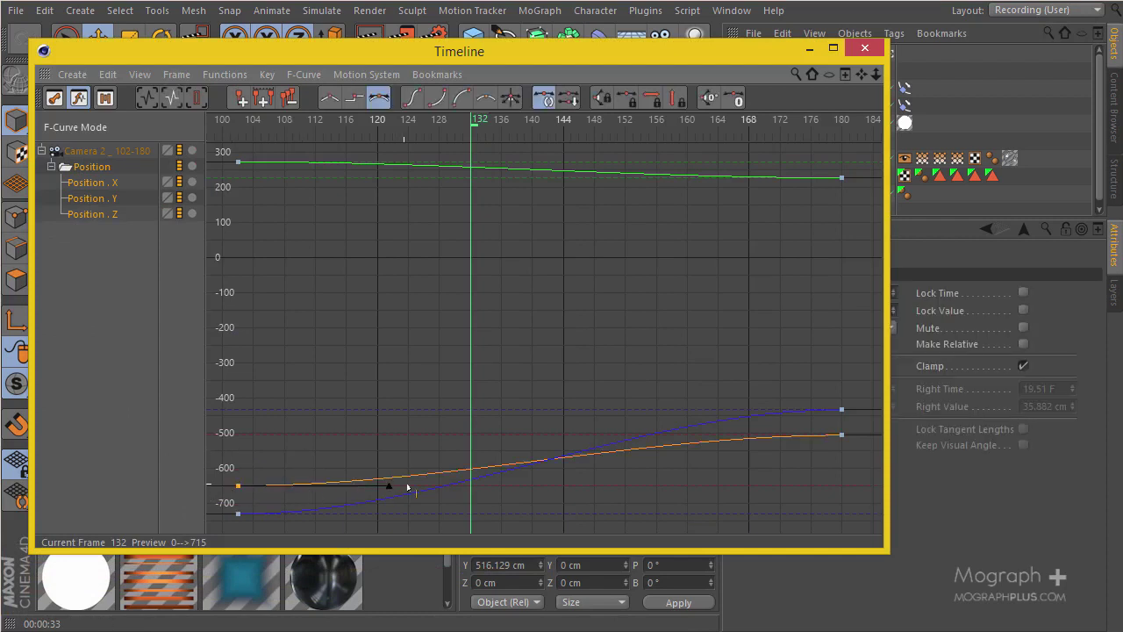
pyautogui.moveTo(386, 485); pyautogui.dragTo(330, 475)
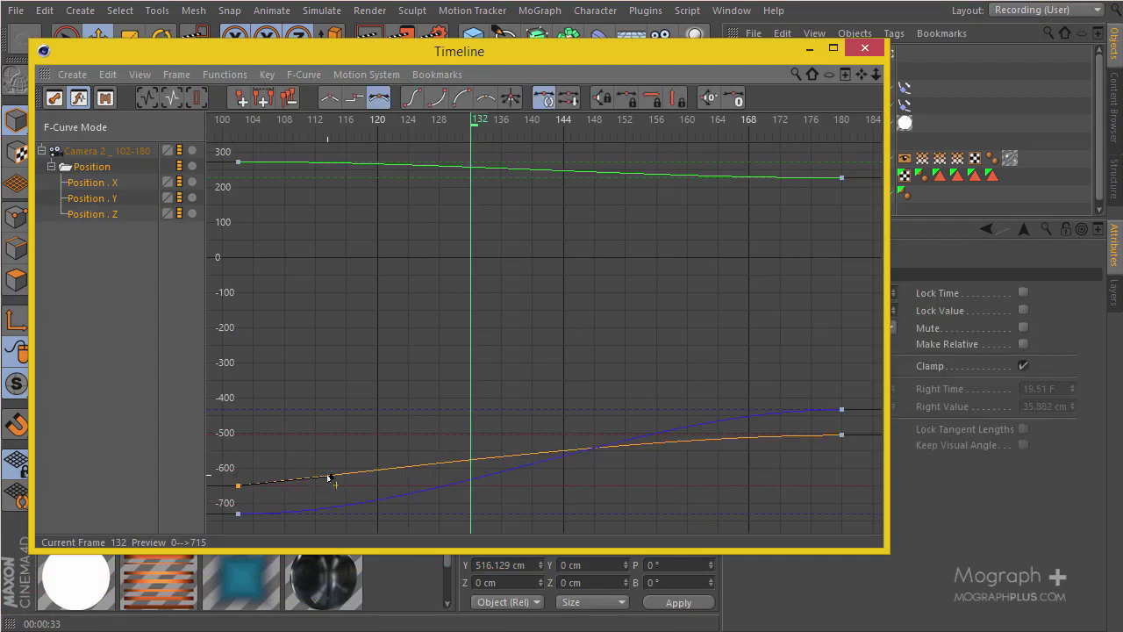
pyautogui.click(238, 514)
pyautogui.moveTo(355, 514); pyautogui.dragTo(269, 509)
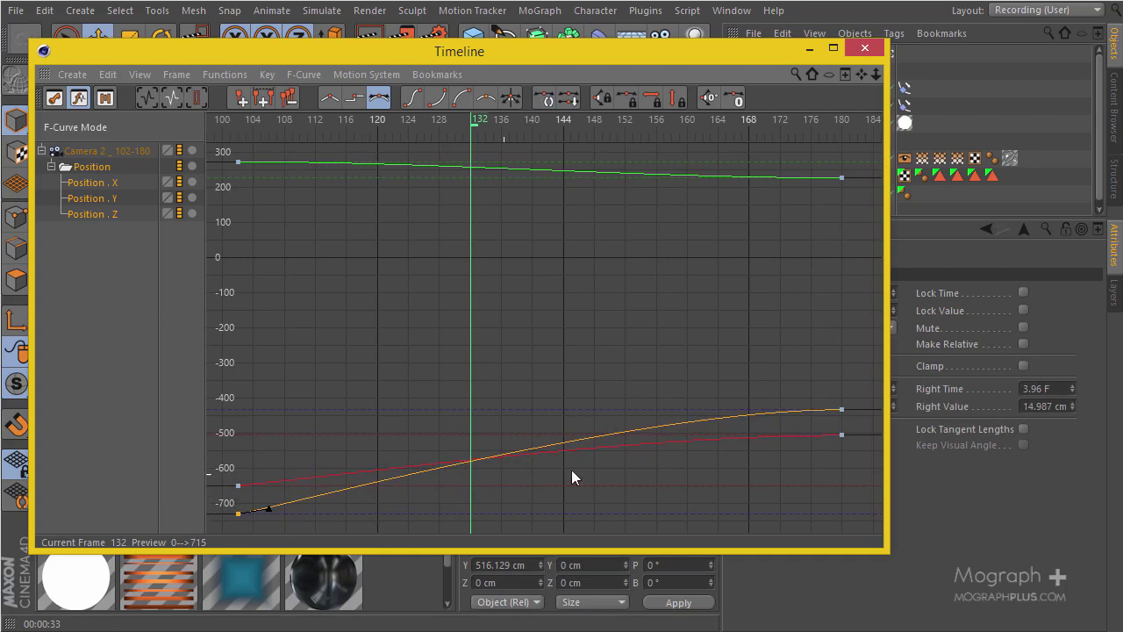
# Shorten and tilt the frame 180 tangents of Camera 2's Position Z and Position X F-curves to reduce the ease-out
pyautogui.click(841, 410)
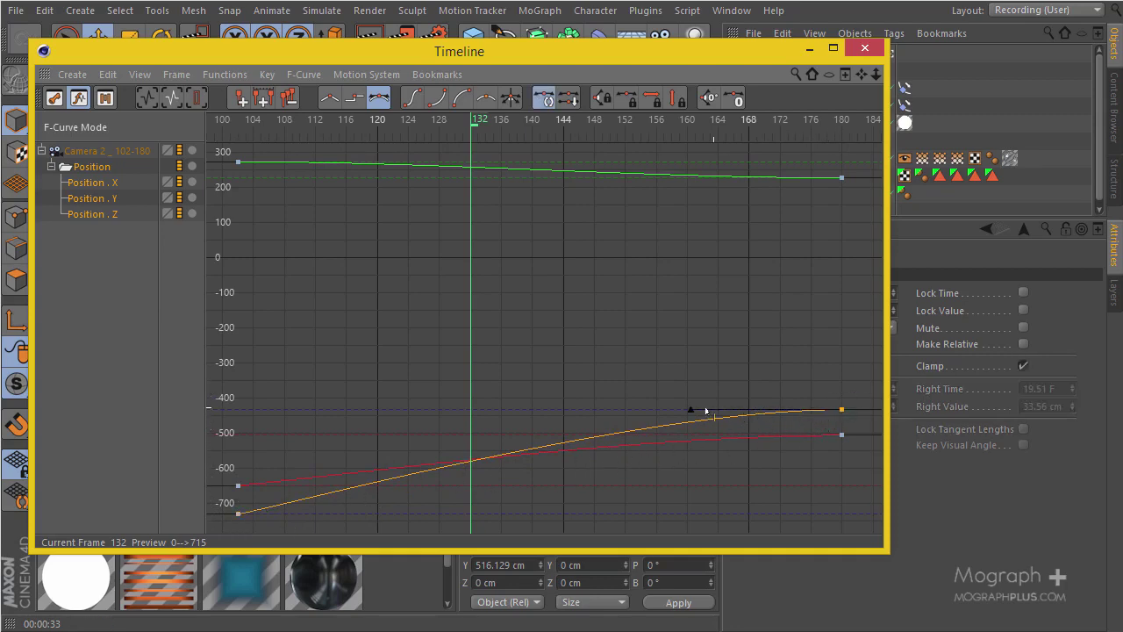
pyautogui.moveTo(706, 410); pyautogui.dragTo(774, 421)
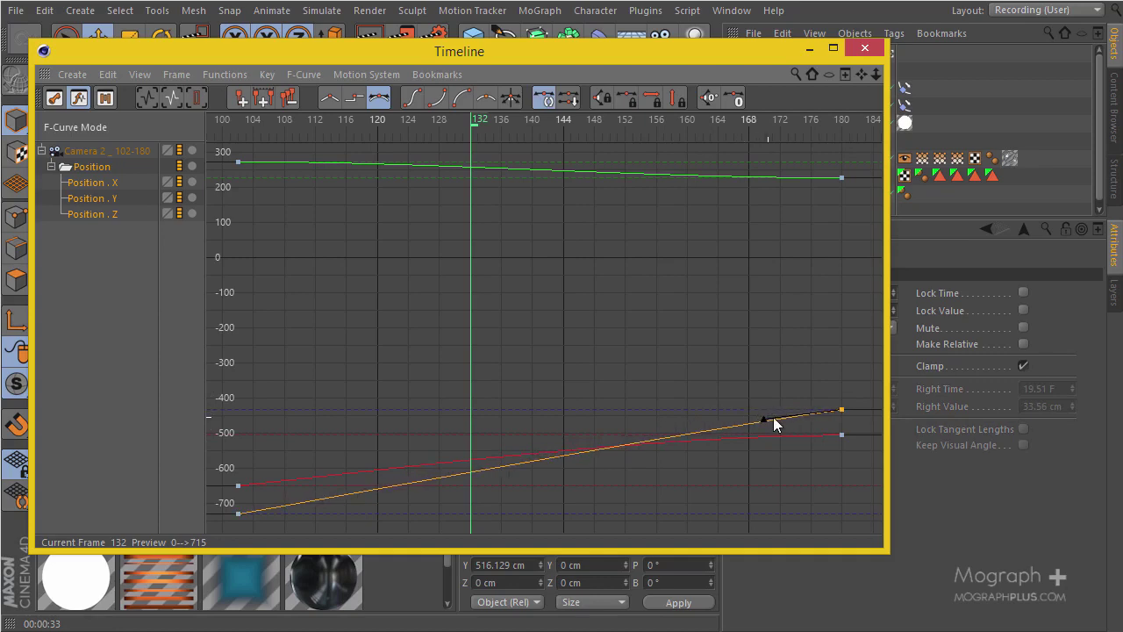
pyautogui.moveTo(867, 425); pyautogui.dragTo(825, 453)
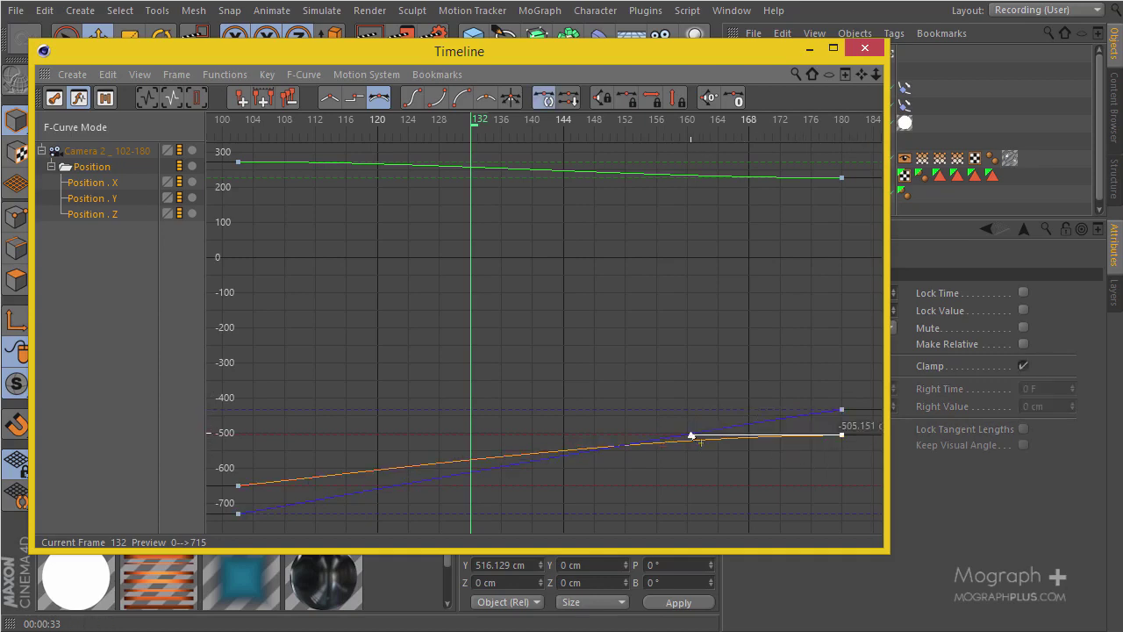
pyautogui.moveTo(692, 436); pyautogui.dragTo(745, 437)
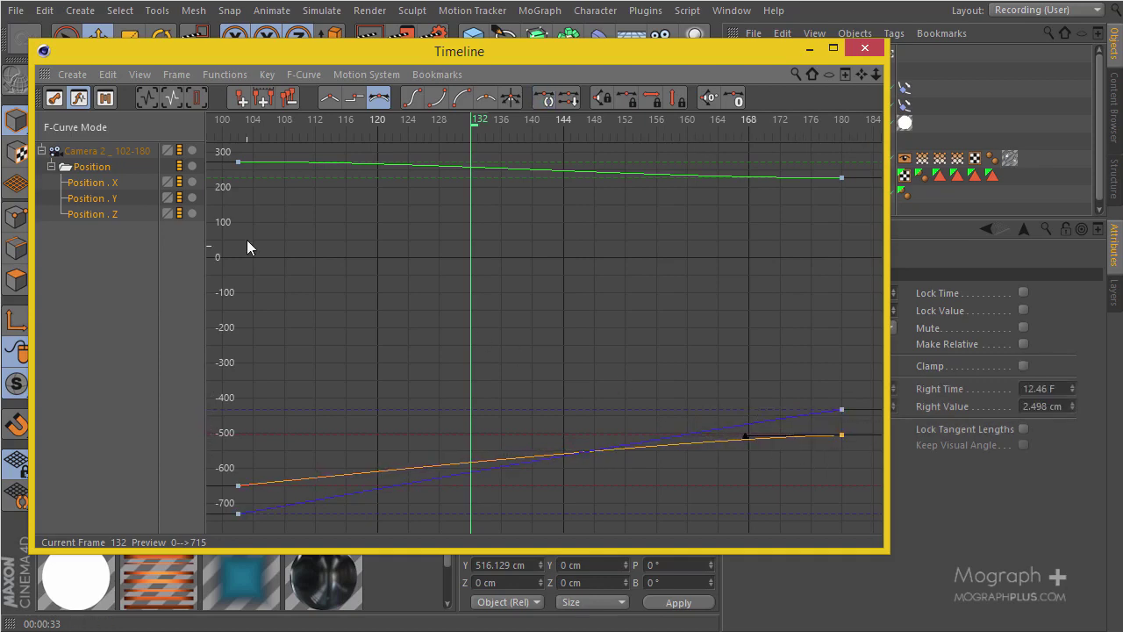
# Straighten Camera 2's Position Y F-curve between frames 102 and 180 with its tangents and close the timeline
pyautogui.moveTo(238, 153); pyautogui.dragTo(873, 258)
pyautogui.press('h')
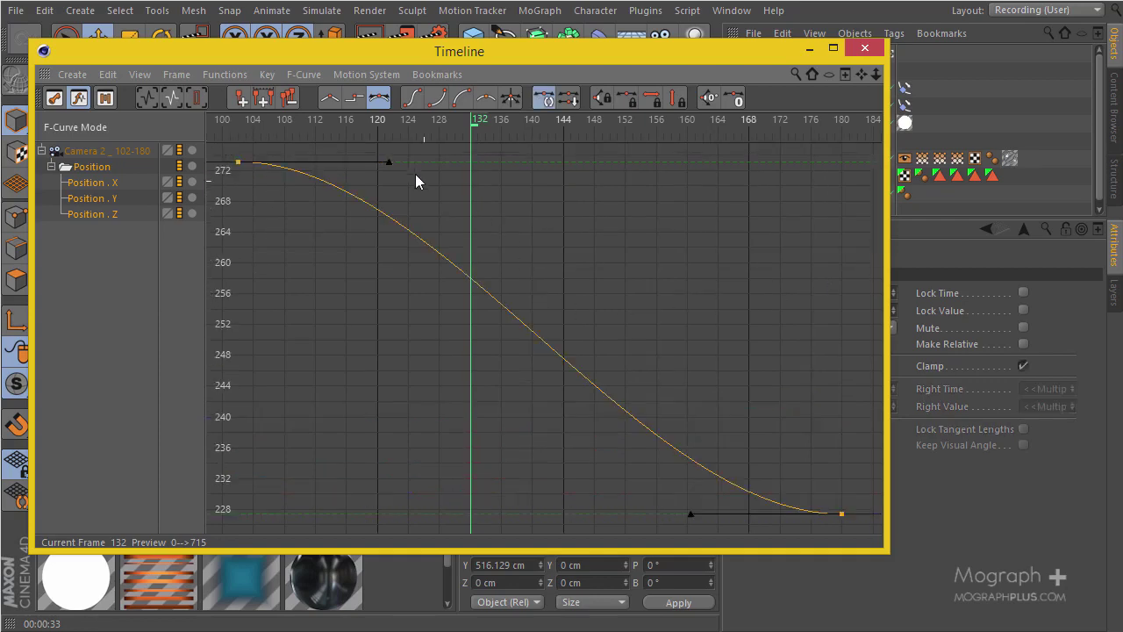
pyautogui.moveTo(387, 165); pyautogui.dragTo(323, 215)
pyautogui.click(363, 302)
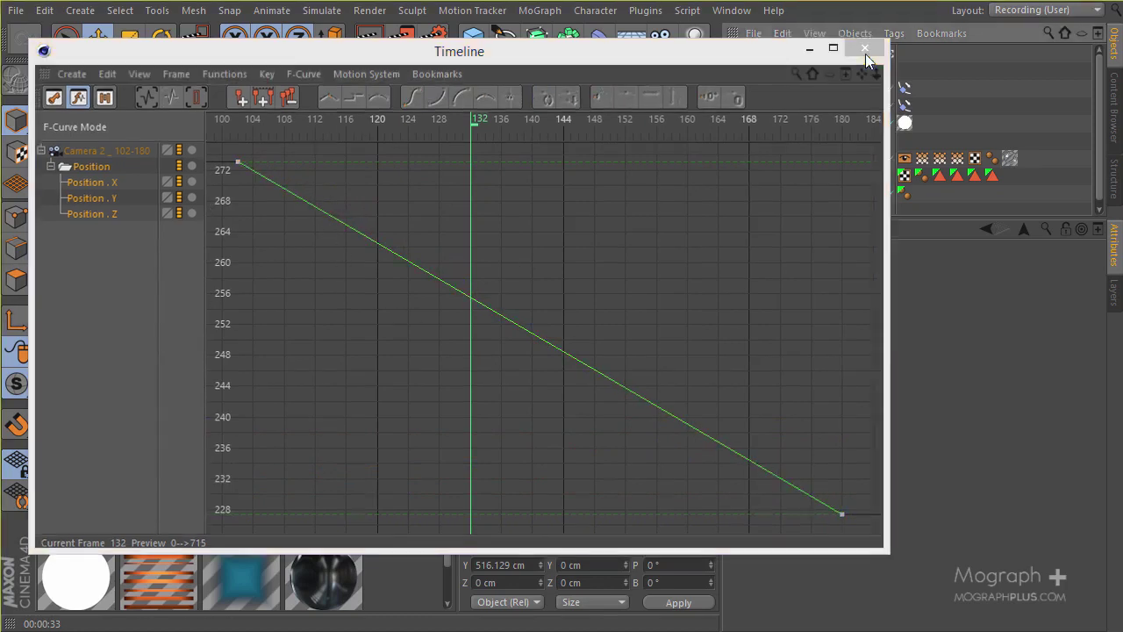
pyautogui.click(866, 48)
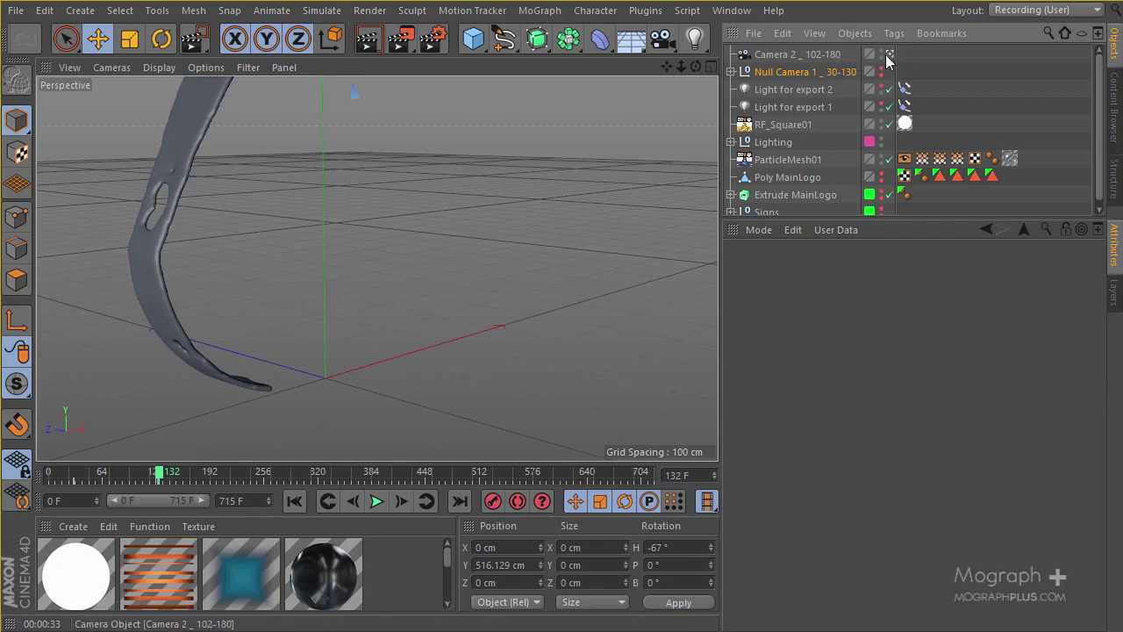
# Save the project as a new file named 0402 in the C4d files folder
pyautogui.click(799, 54)
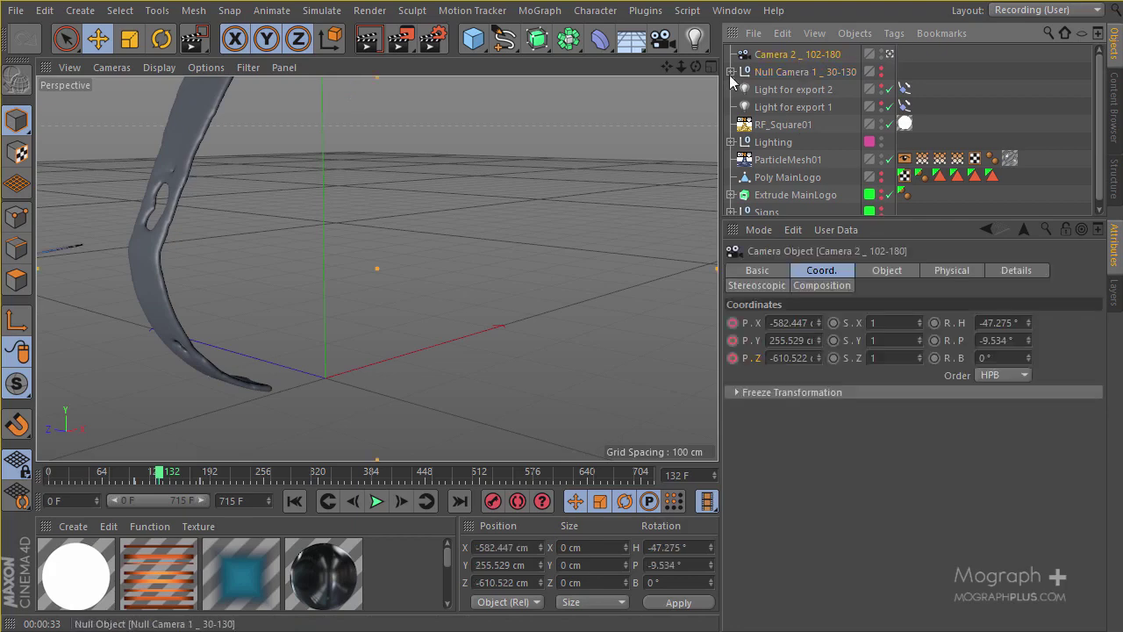
pyautogui.click(17, 12)
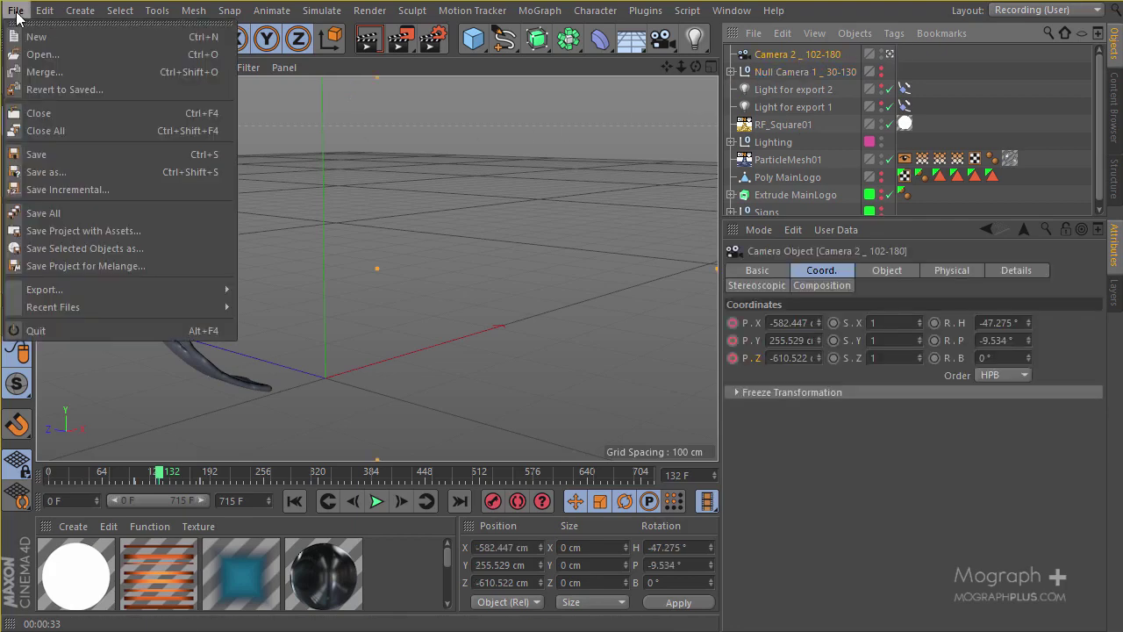
pyautogui.click(136, 172)
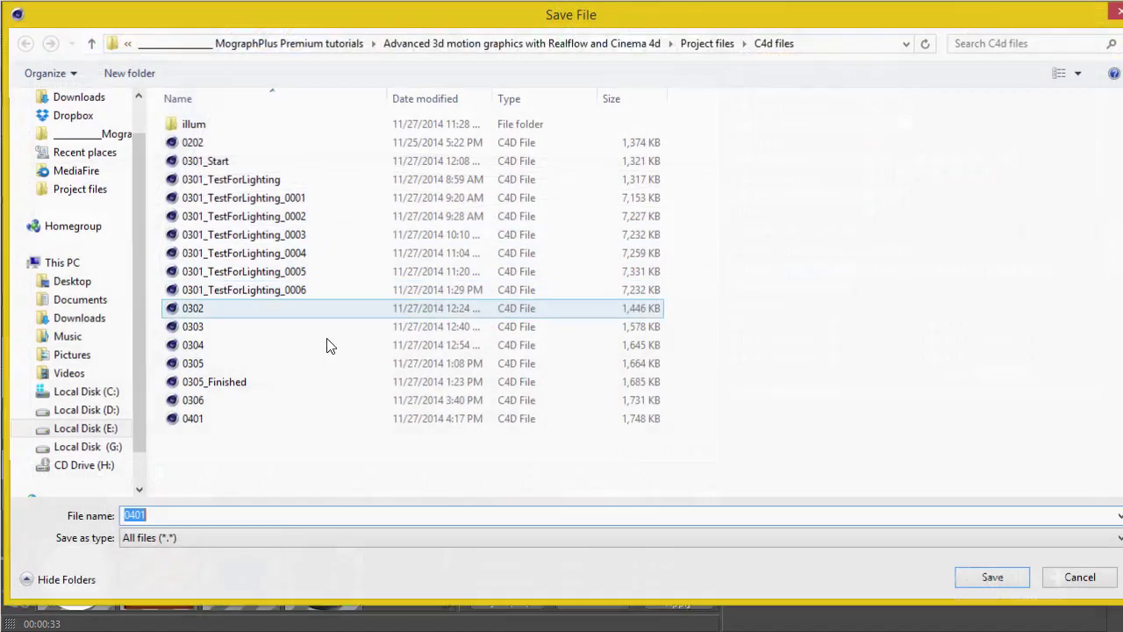
pyautogui.write('0402')
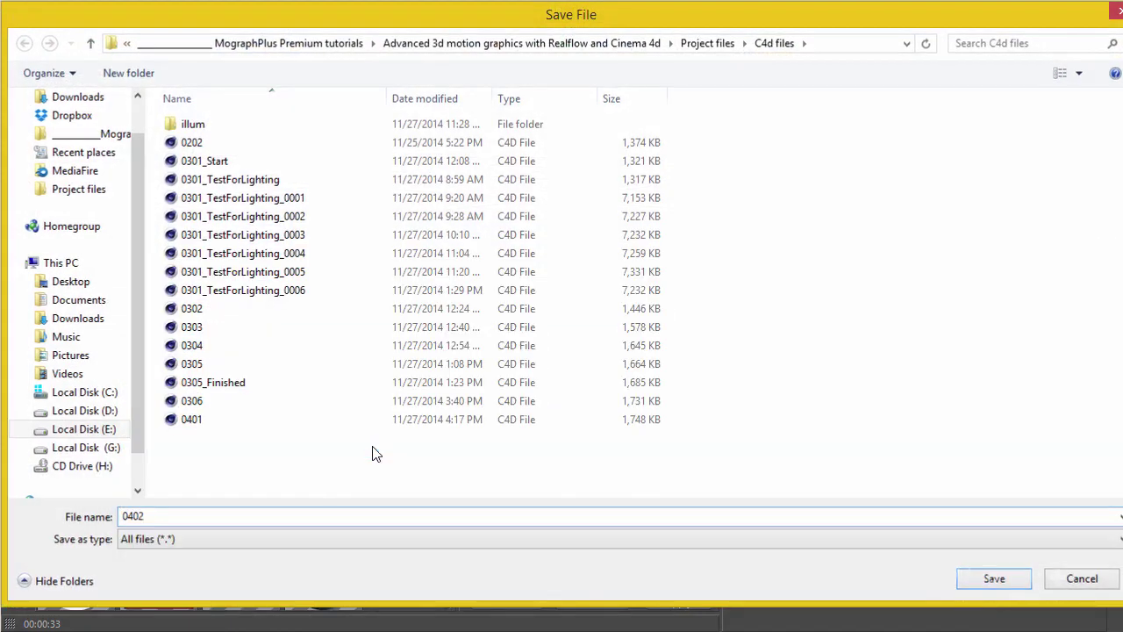
pyautogui.press('Return')
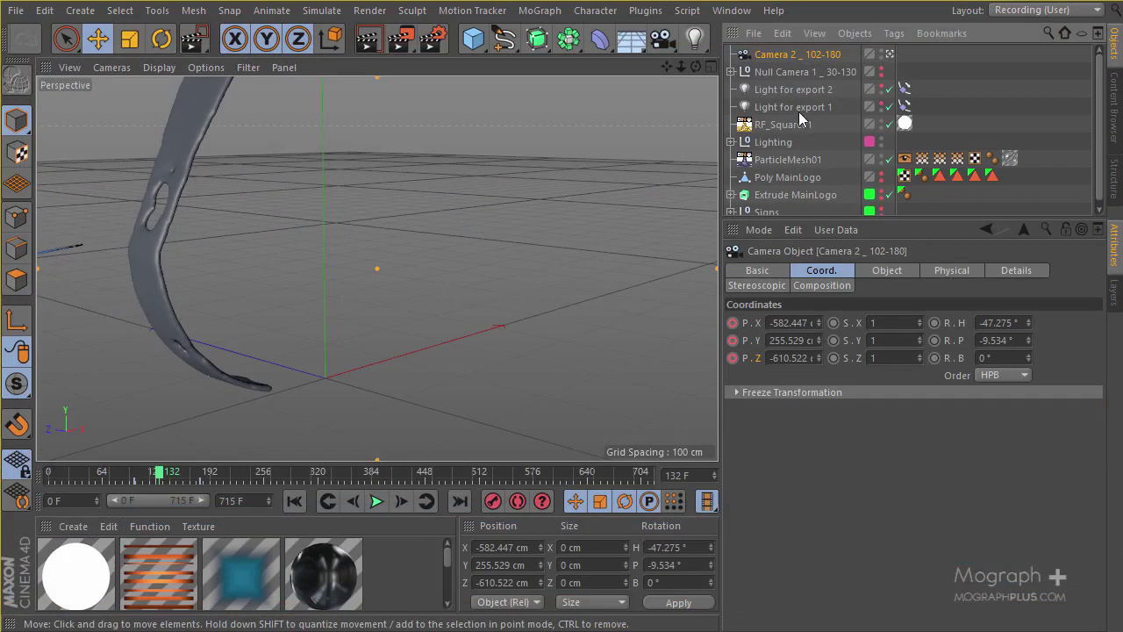
# Add a new camera, go to frame 212 and frame the curled fluid tip from about X -512, Y 313, Z -506 cm
pyautogui.click(661, 39)
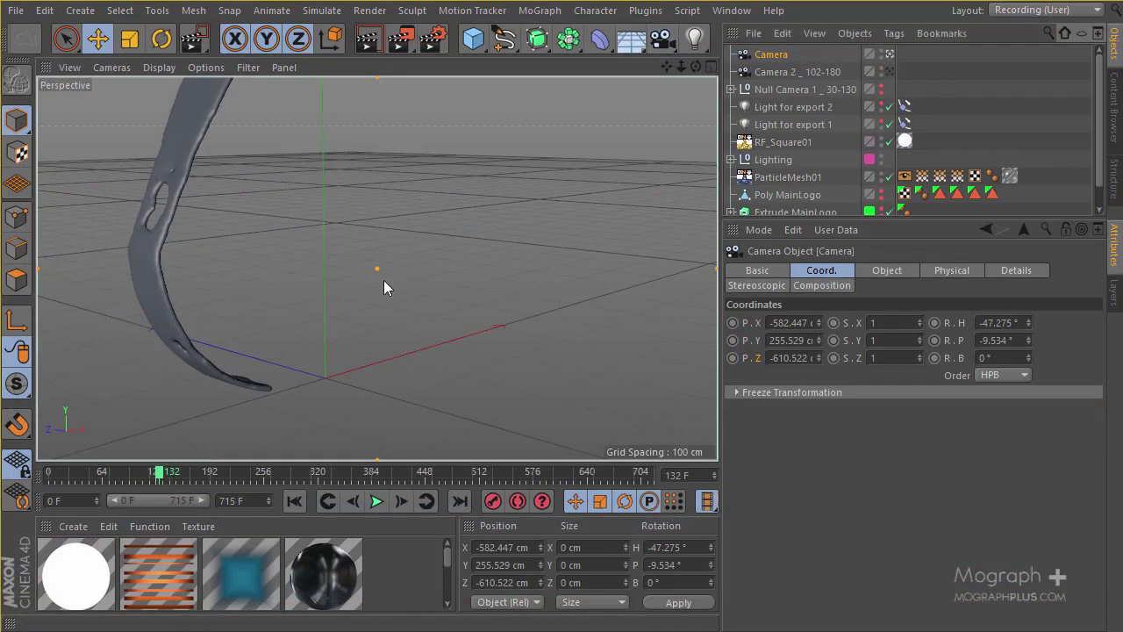
pyautogui.scroll(-3, 387, 263)
pyautogui.keyDown('alt'); pyautogui.moveTo(388, 263); pyautogui.dragTo(126, 333); pyautogui.keyUp('alt')
pyautogui.keyDown('alt'); pyautogui.moveTo(127, 332); pyautogui.dragTo(665, 195, button='middle'); pyautogui.keyUp('alt')
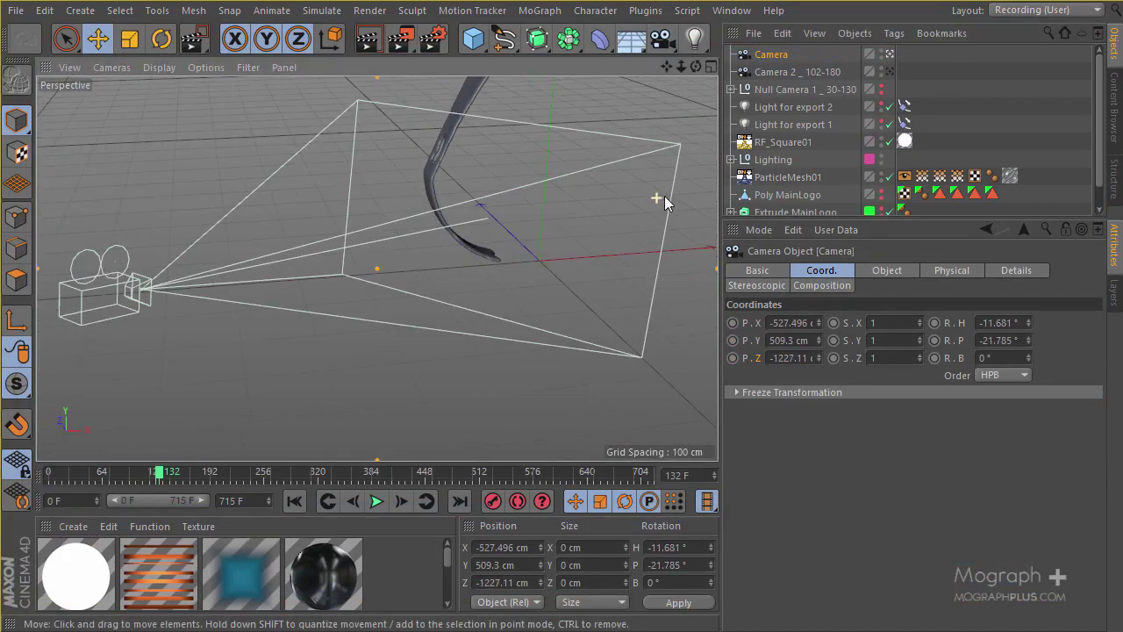
pyautogui.keyDown('alt'); pyautogui.moveTo(664, 196); pyautogui.dragTo(255, 435); pyautogui.keyUp('alt')
pyautogui.click(184, 474)
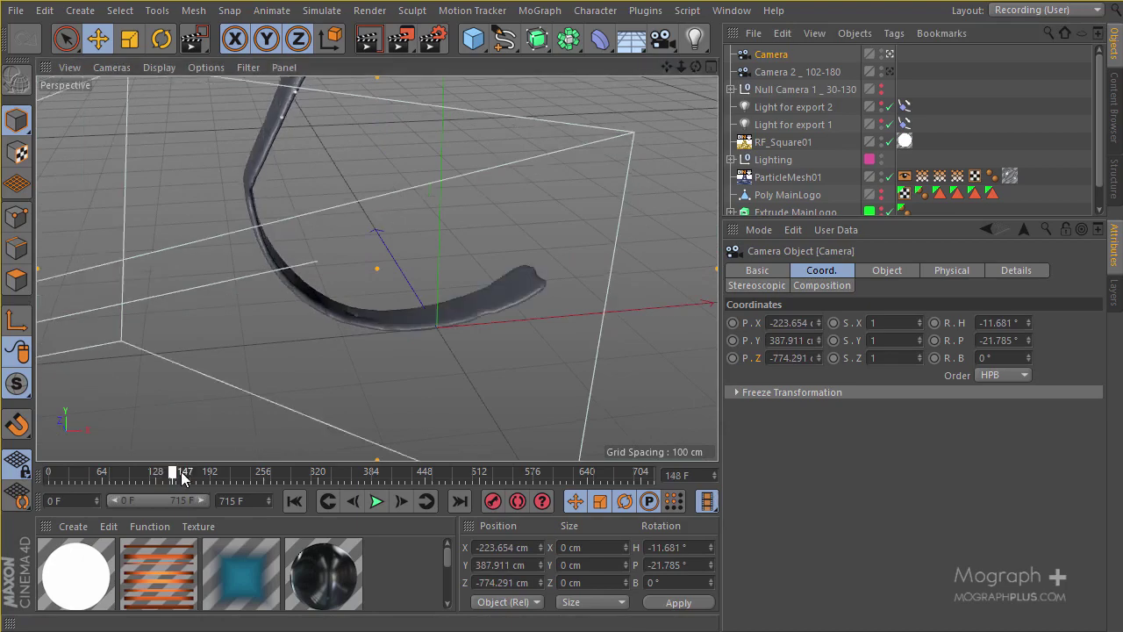
pyautogui.moveTo(184, 477); pyautogui.dragTo(226, 474)
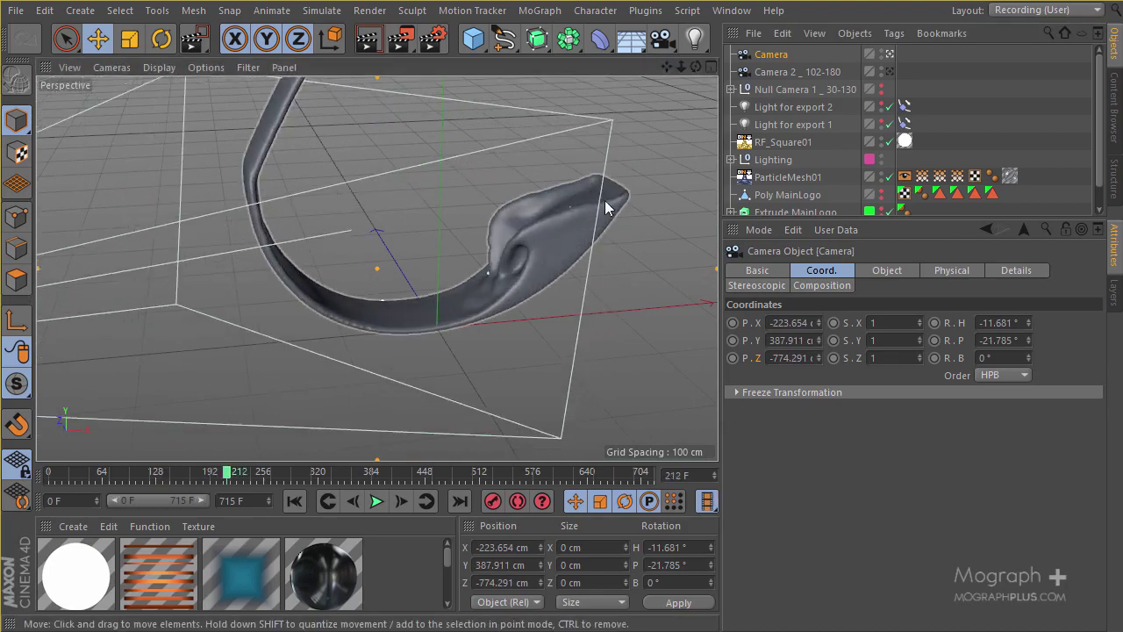
pyautogui.keyDown('alt'); pyautogui.moveTo(421, 315); pyautogui.dragTo(467, 290); pyautogui.keyUp('alt')
pyautogui.keyDown('alt'); pyautogui.moveTo(467, 290); pyautogui.dragTo(509, 327, button='middle'); pyautogui.keyUp('alt')
# Set the new camera's focal length to 34 mm and move it closer to about X -375, Y 230, Z -366 cm
pyautogui.click(771, 56)
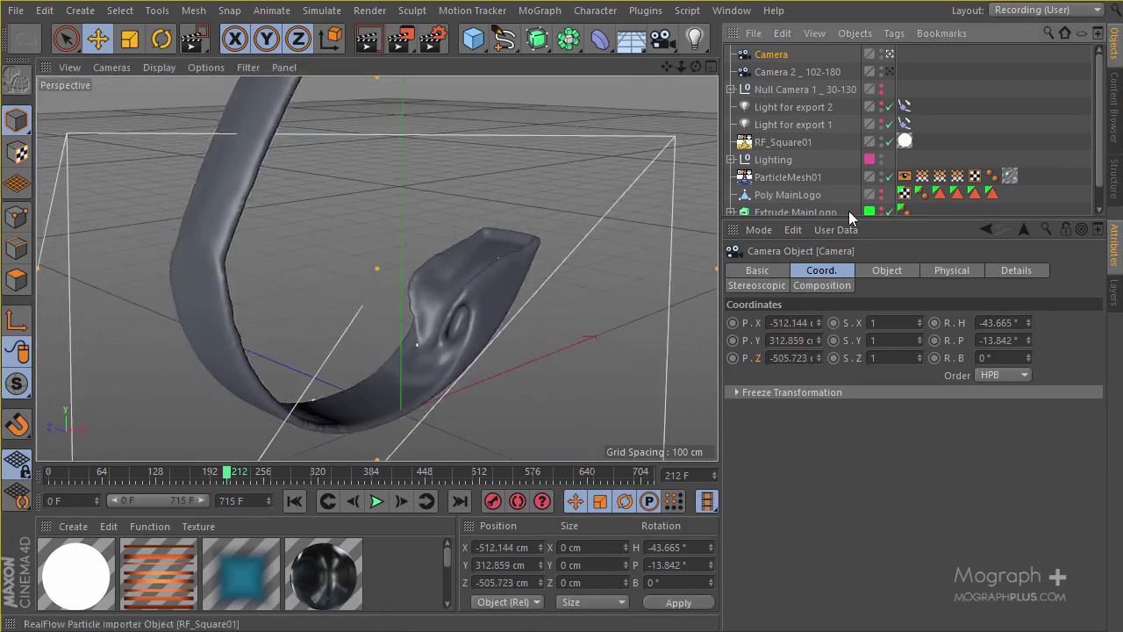
pyautogui.click(900, 269)
pyautogui.click(901, 270)
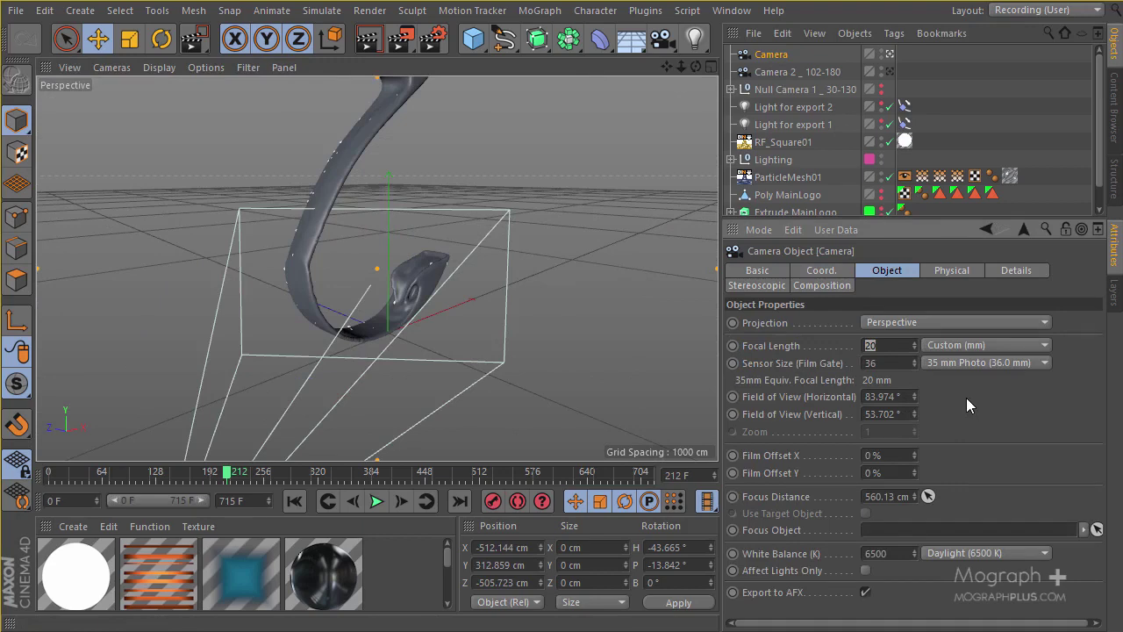
pyautogui.write('34')
pyautogui.press('Return')
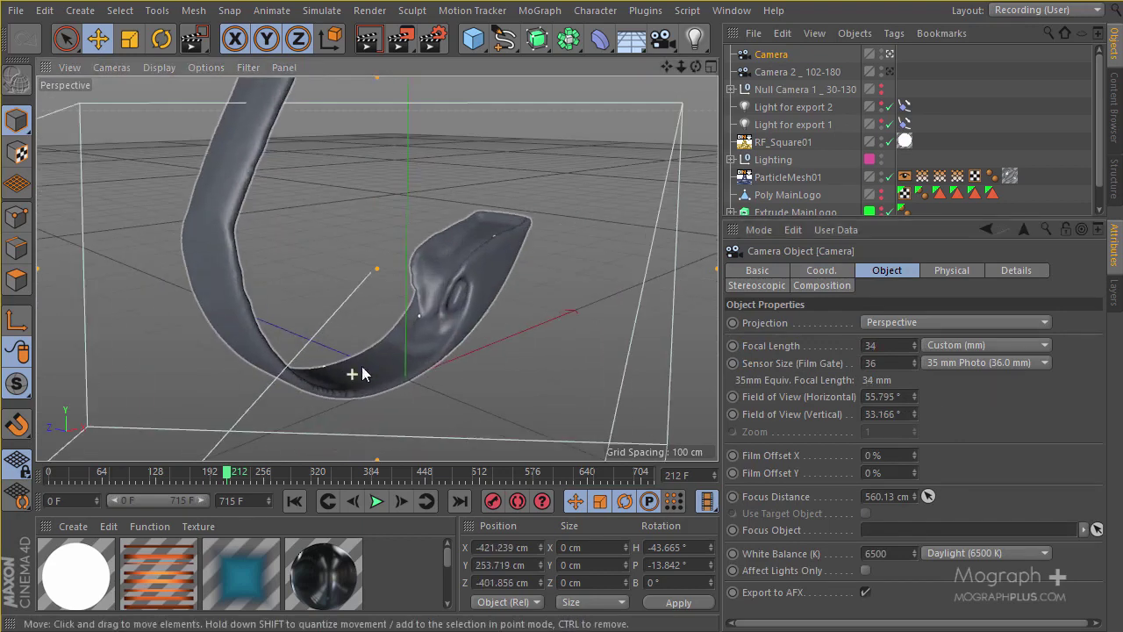
pyautogui.scroll(1, 467, 353)
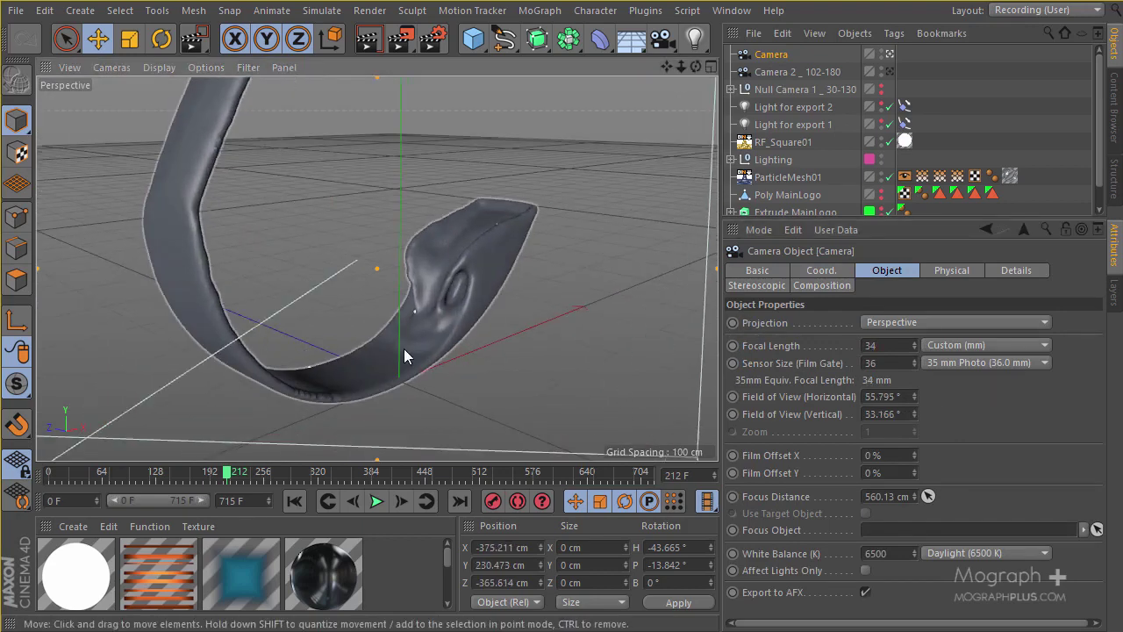
# Reset all of the new camera's parameters to their defaults and look through that camera
pyautogui.rightClick(779, 347)
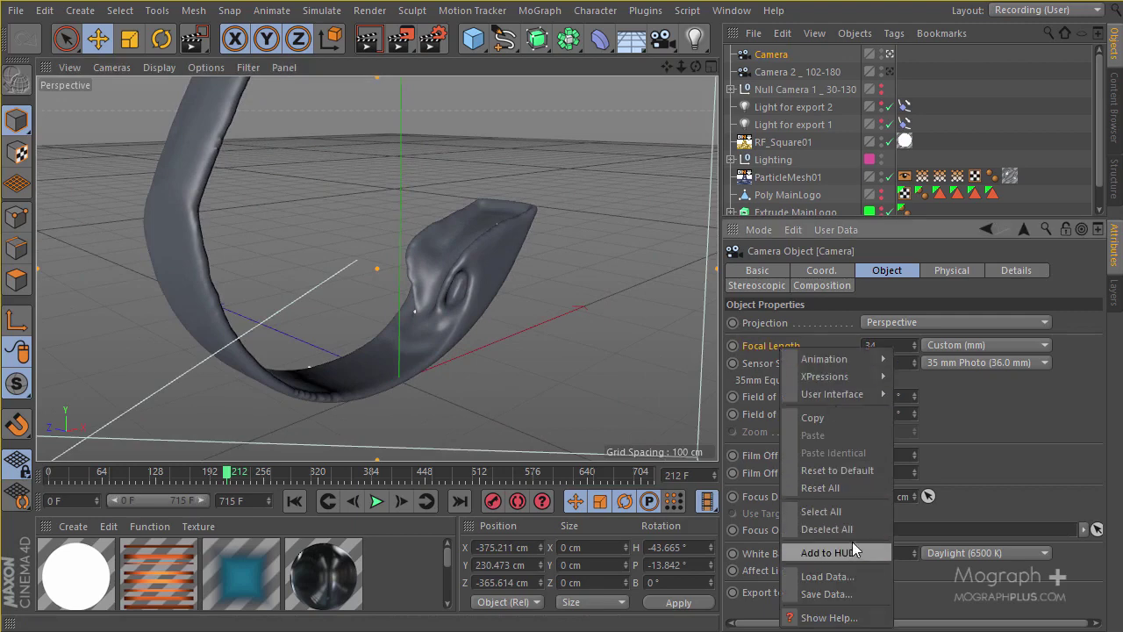
pyautogui.click(858, 481)
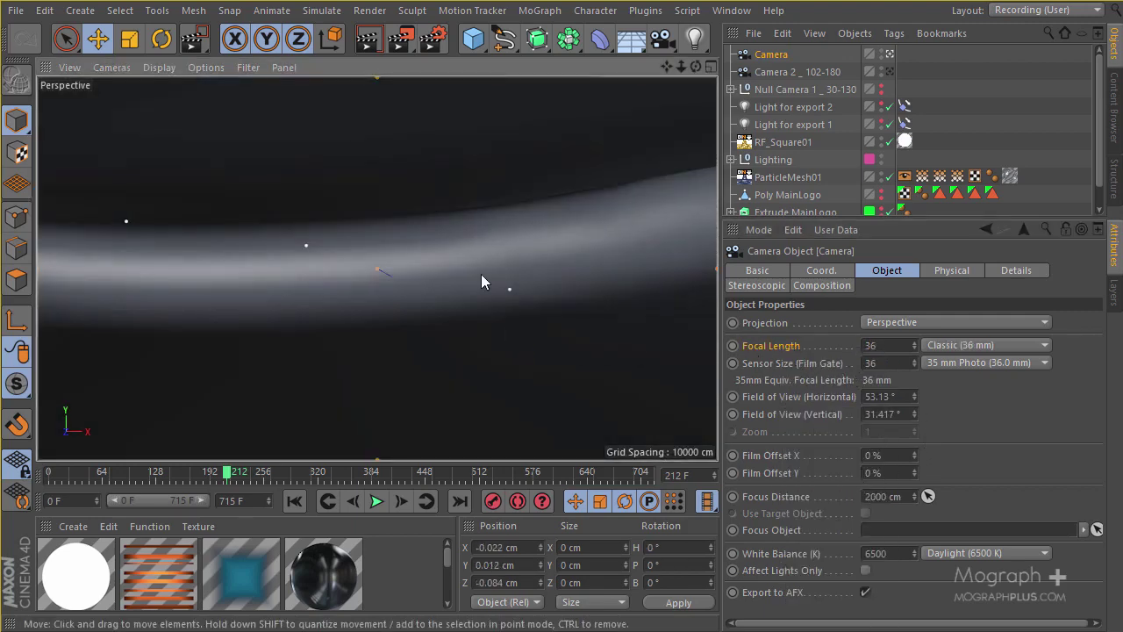
pyautogui.click(377, 303)
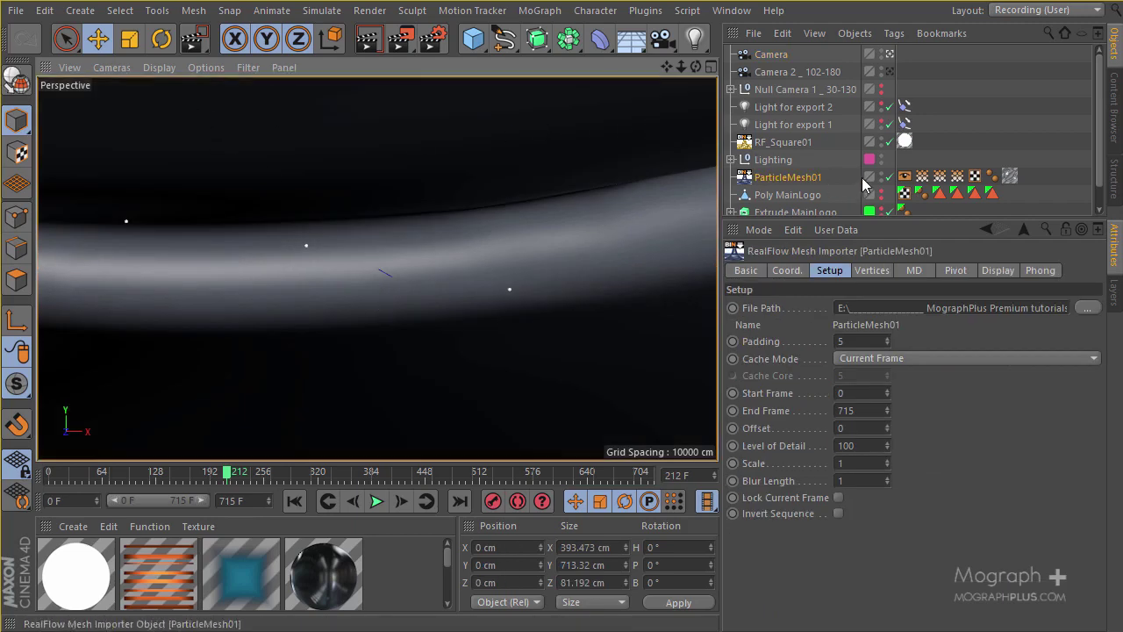
pyautogui.click(888, 54)
pyautogui.click(887, 54)
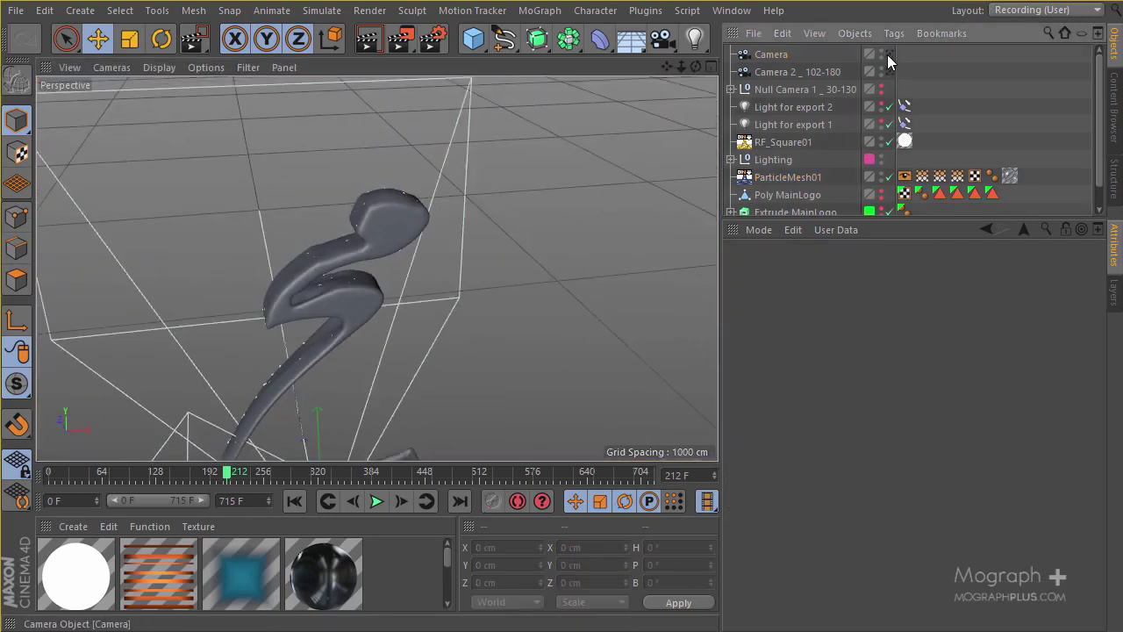
pyautogui.click(890, 54)
# Reframe the new camera on the curled fluid tip from about X -301, Y 154, Z -273 cm, heading -36.8°, pitch -11.3°
pyautogui.keyDown('alt'); pyautogui.moveTo(496, 251); pyautogui.dragTo(311, 339, button='right'); pyautogui.keyUp('alt')
pyautogui.keyDown('alt'); pyautogui.moveTo(324, 265); pyautogui.dragTo(264, 285, button='right'); pyautogui.keyUp('alt')
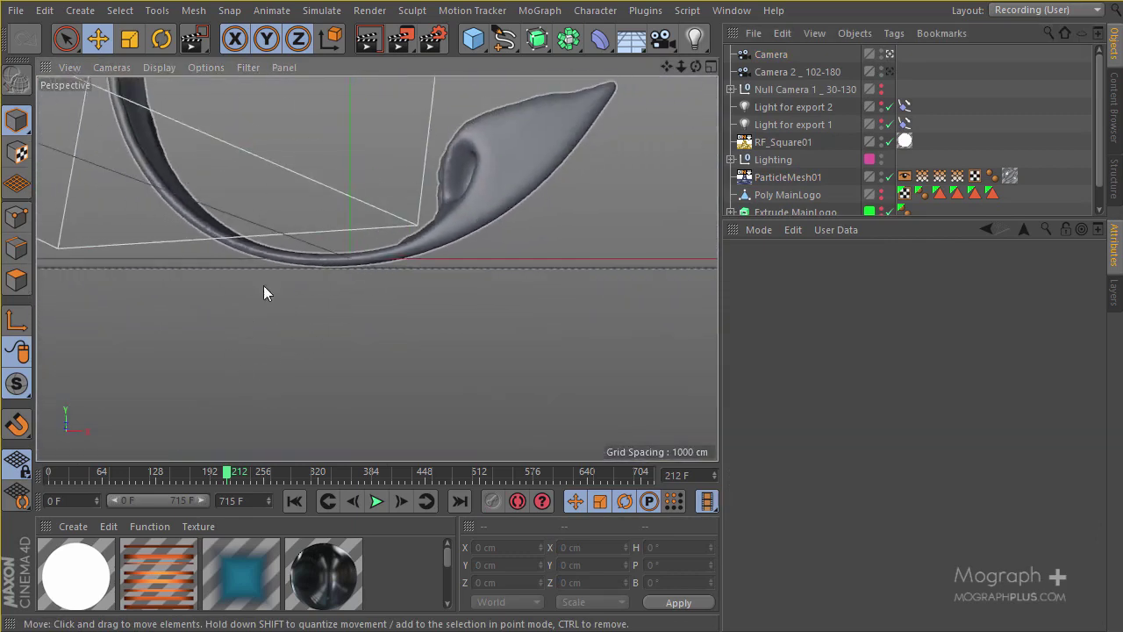
pyautogui.keyDown('alt'); pyautogui.moveTo(263, 285); pyautogui.dragTo(333, 361, button='middle'); pyautogui.keyUp('alt')
pyautogui.keyDown('alt'); pyautogui.moveTo(334, 361); pyautogui.dragTo(384, 384); pyautogui.keyUp('alt')
pyautogui.keyDown('alt'); pyautogui.moveTo(384, 384); pyautogui.dragTo(392, 325, button='middle'); pyautogui.keyUp('alt')
pyautogui.keyDown('alt'); pyautogui.moveTo(393, 329); pyautogui.dragTo(377, 268); pyautogui.keyUp('alt')
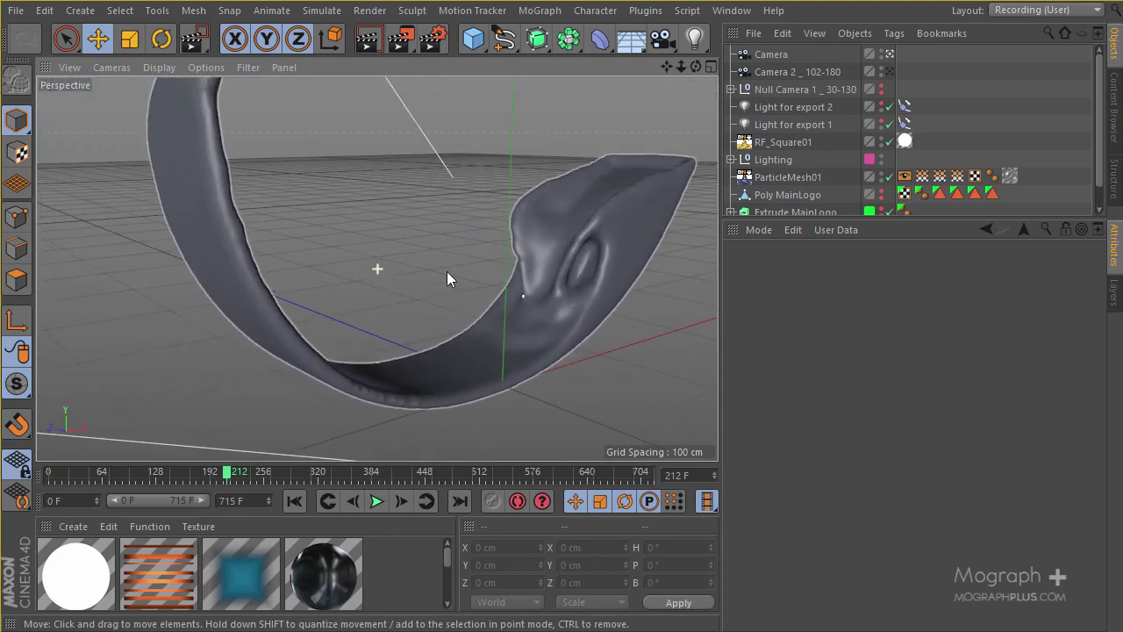
# Roll the new camera to a bank rotation of 37°
pyautogui.click(769, 54)
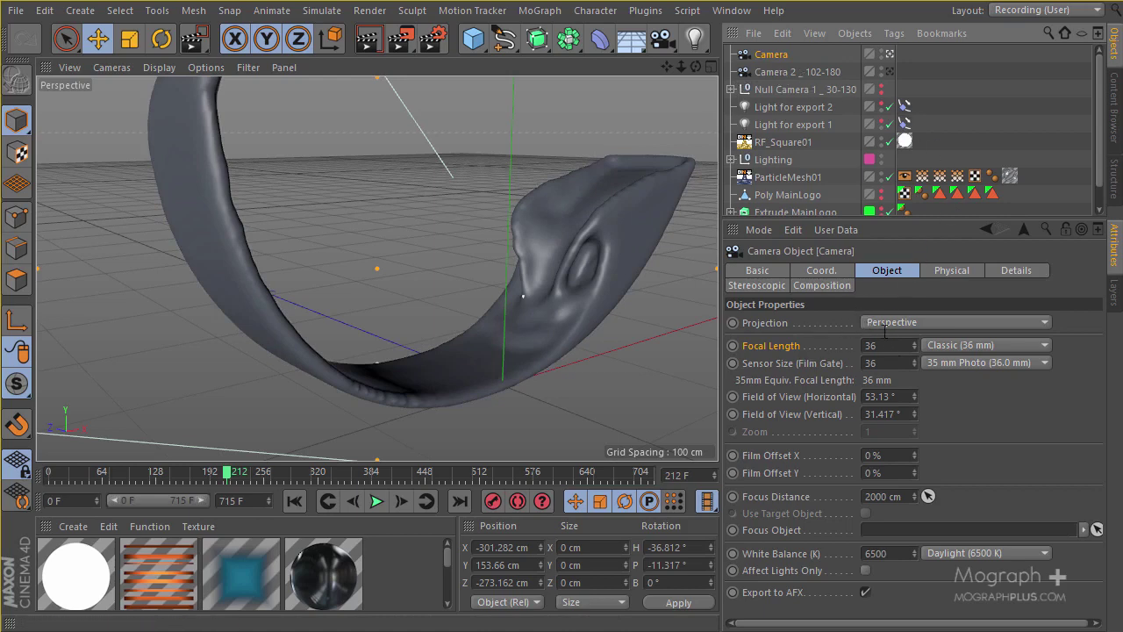
pyautogui.click(816, 272)
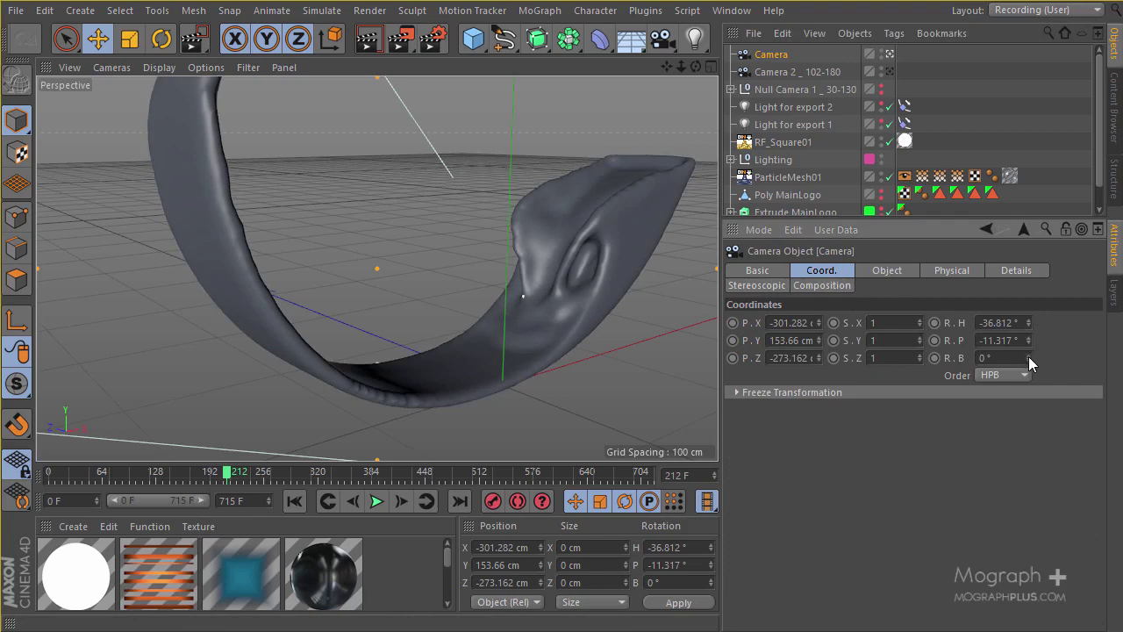
pyautogui.moveTo(1028, 357); pyautogui.dragTo(1029, 357)
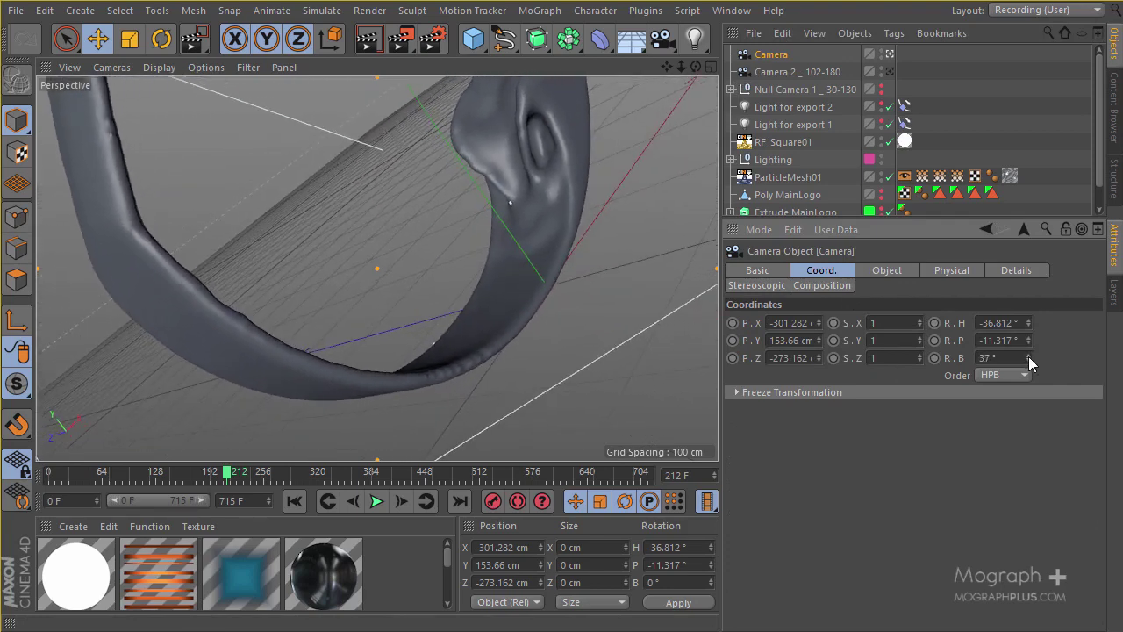
# Move the camera to about X -327, Y 204, Z -361 cm, with bank rotation 35° and heading about -40.8°
pyautogui.moveTo(542, 245); pyautogui.dragTo(514, 343)
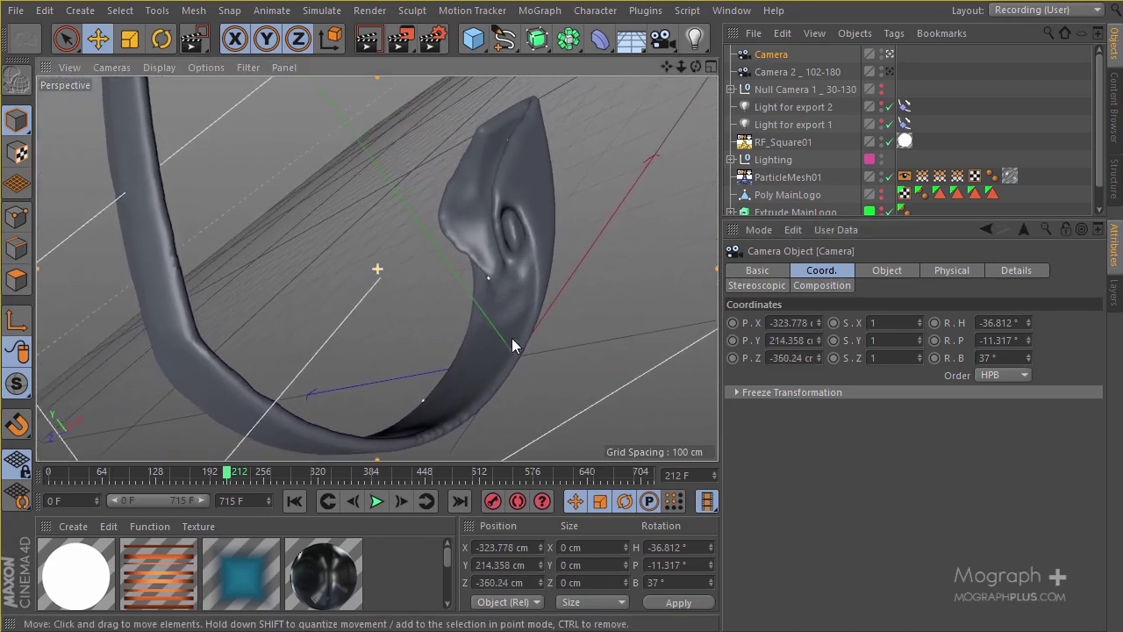
pyautogui.moveTo(1029, 361); pyautogui.dragTo(1028, 360)
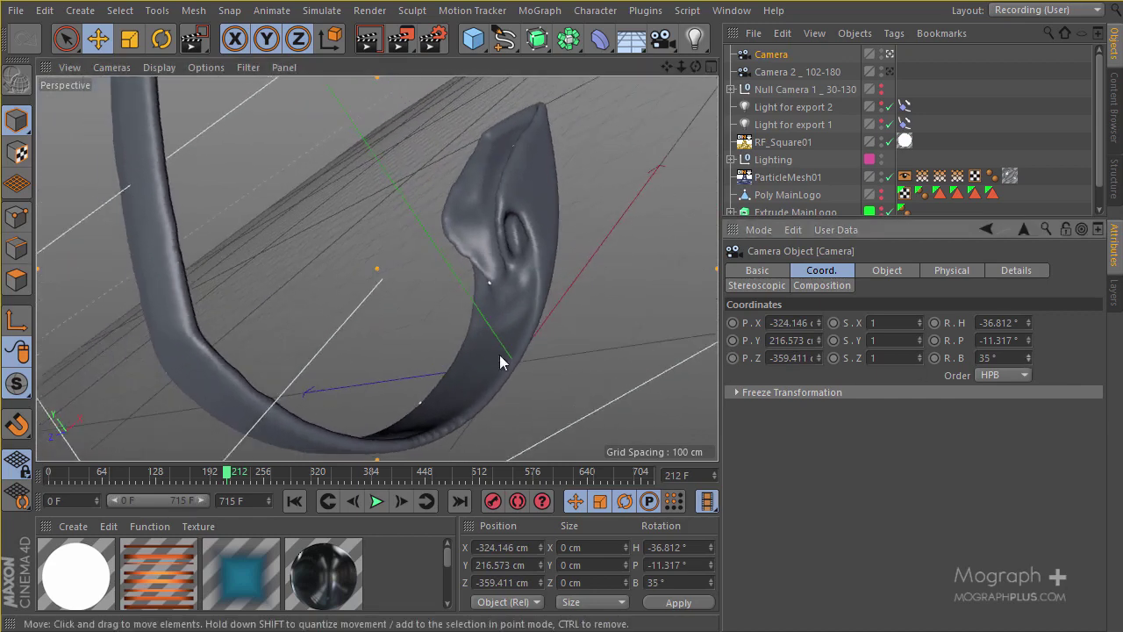
pyautogui.moveTo(415, 349); pyautogui.dragTo(469, 349)
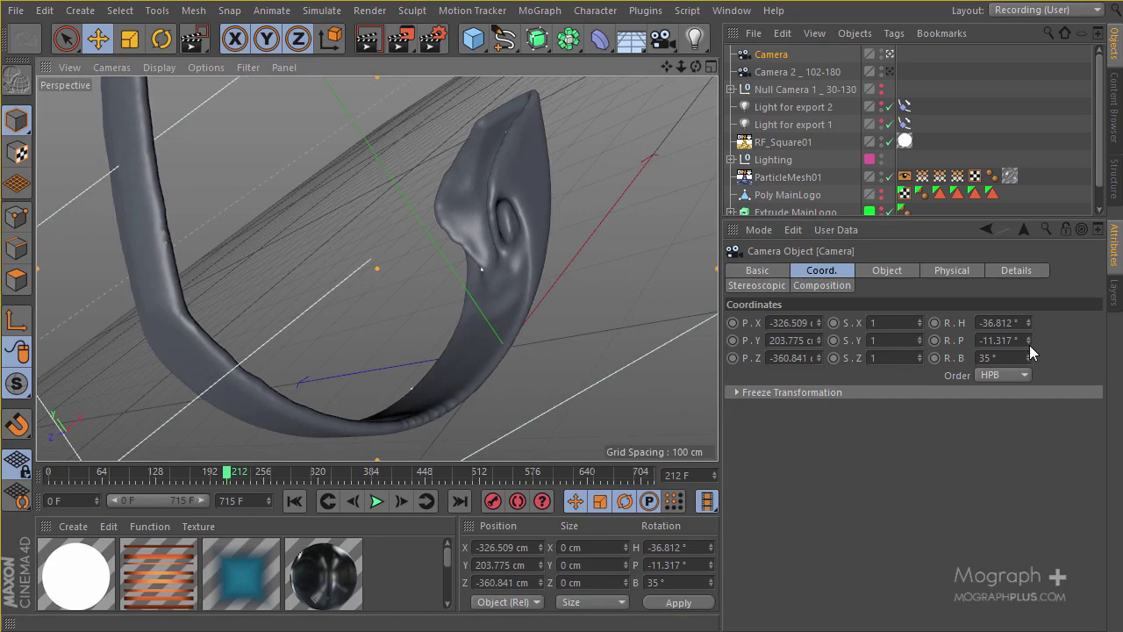
pyautogui.moveTo(1030, 344); pyautogui.dragTo(1026, 325)
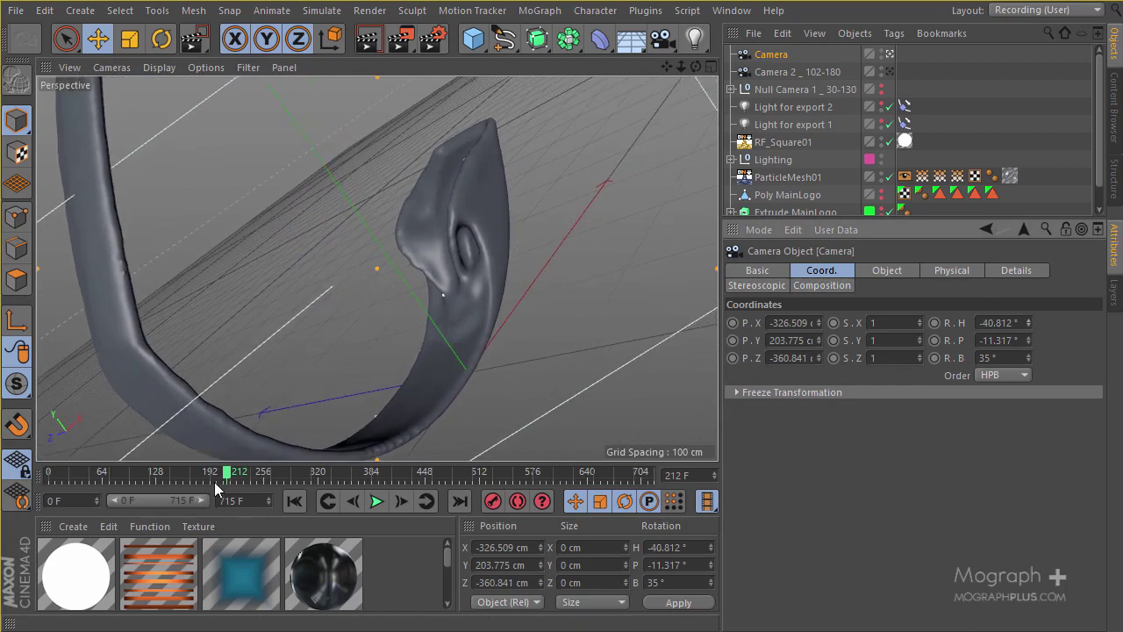
# Go to frame 271, rename the camera as "Camera 3 _ 187-271" and save the project
pyautogui.moveTo(216, 475); pyautogui.dragTo(277, 473)
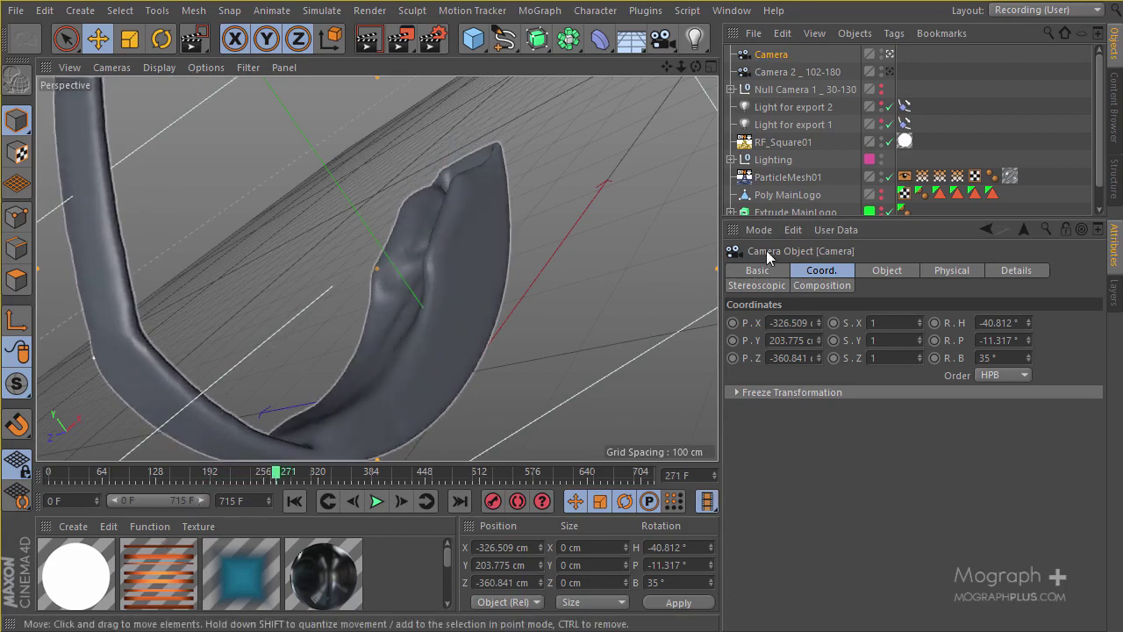
pyautogui.doubleClick(786, 55)
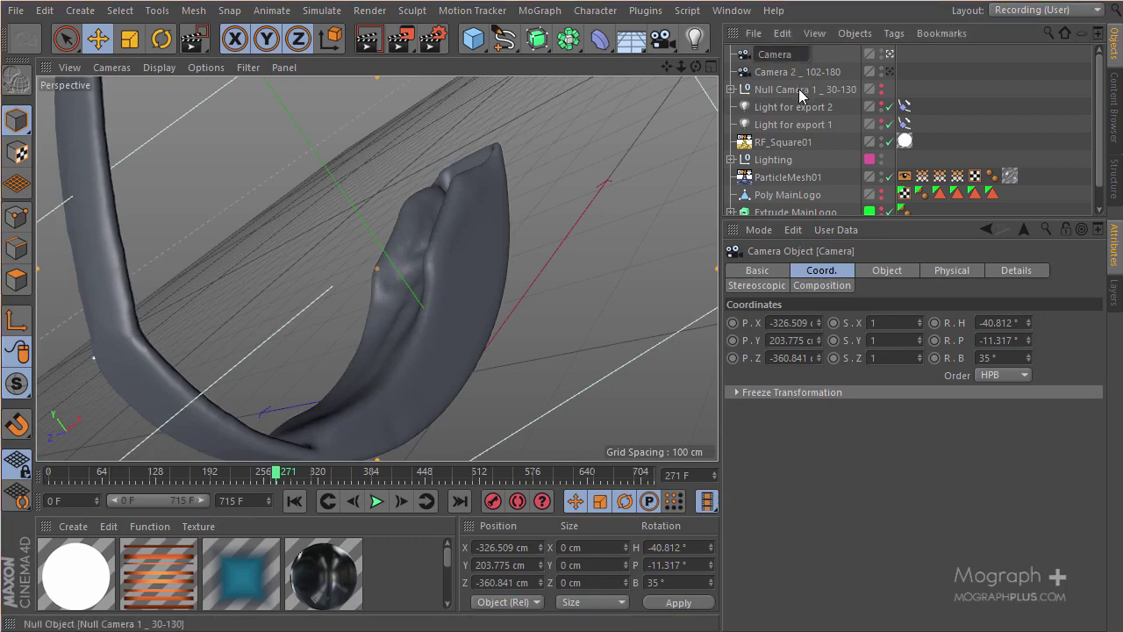
pyautogui.write('_ 1')
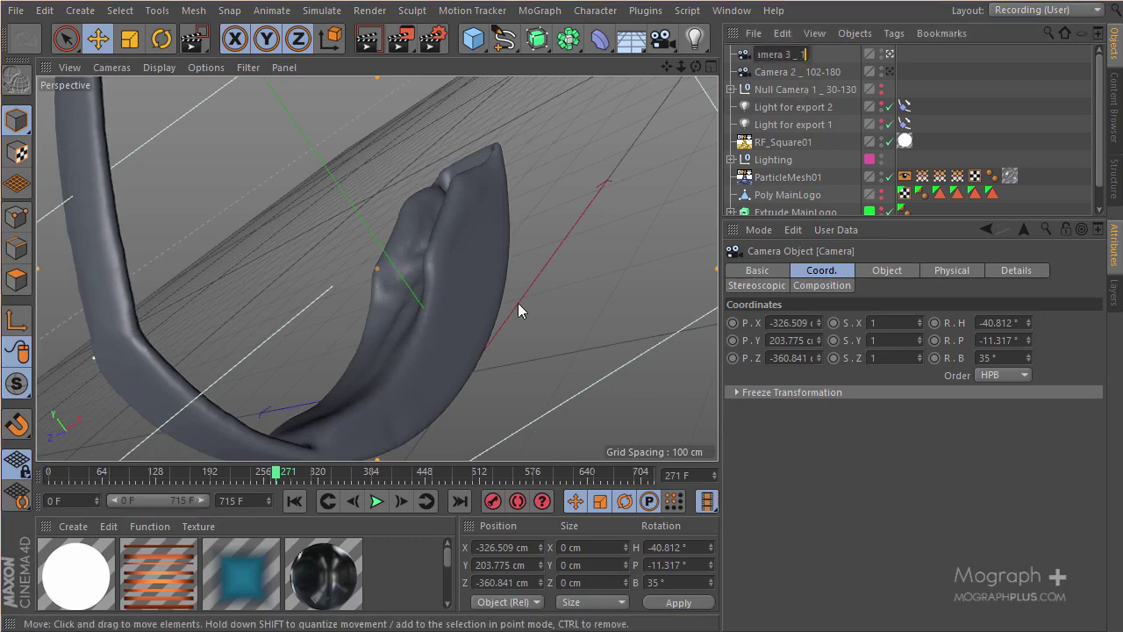
pyautogui.write('87-271')
pyautogui.press('Return')
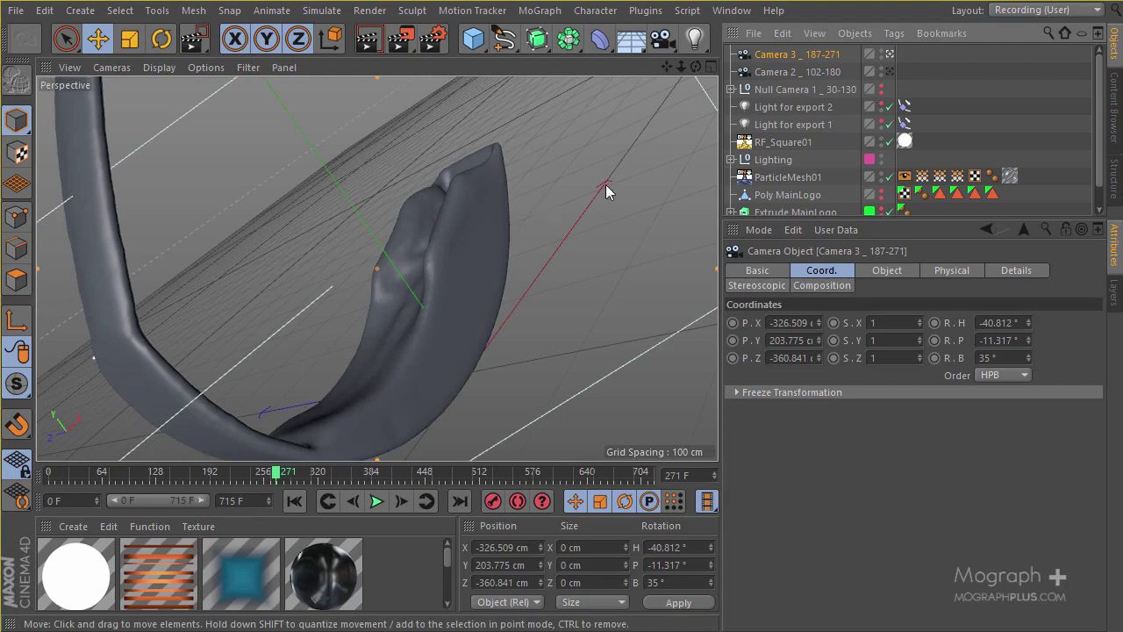
pyautogui.click(16, 10)
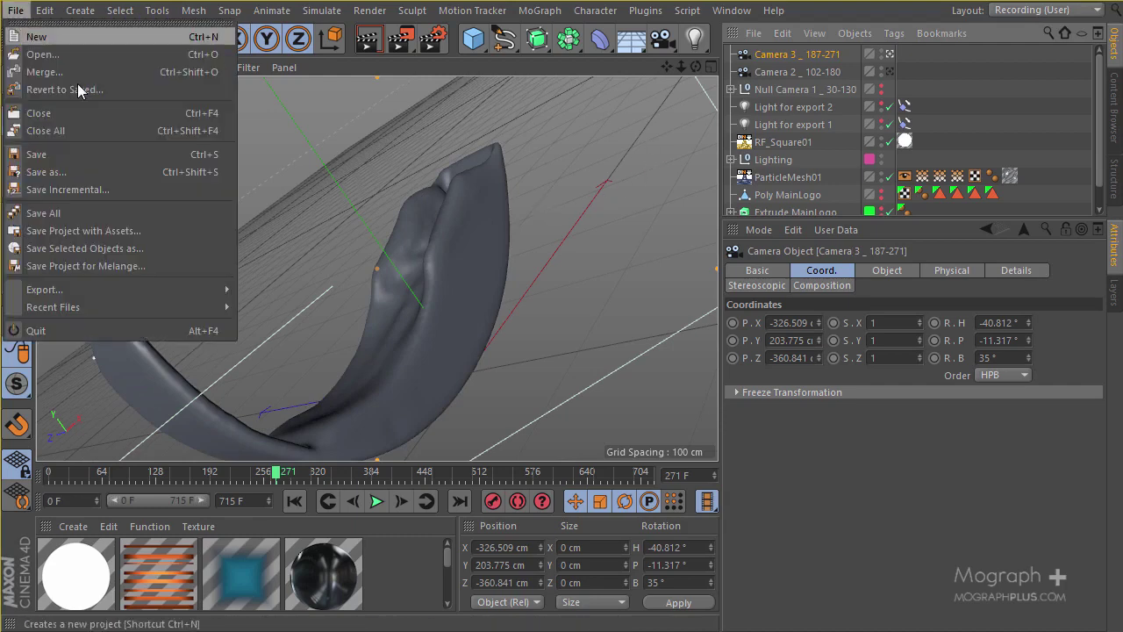
pyautogui.click(118, 154)
# Switch the viewport to the editor camera and add a new camera to the scene
pyautogui.click(923, 73)
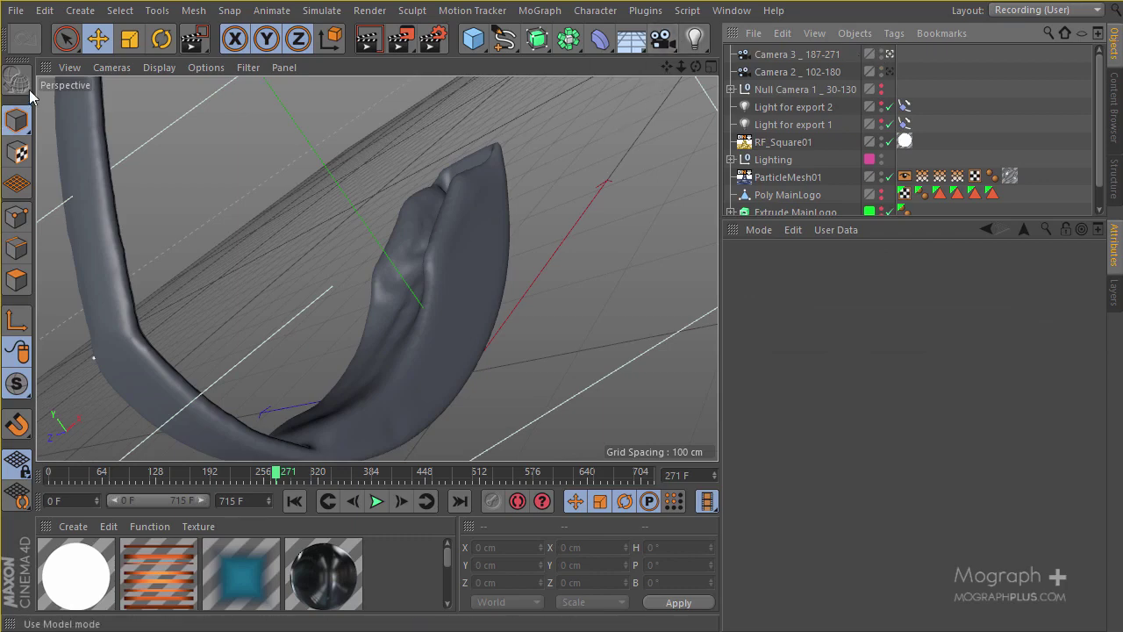
pyautogui.click(111, 68)
pyautogui.moveTo(175, 110)
pyautogui.click(327, 114)
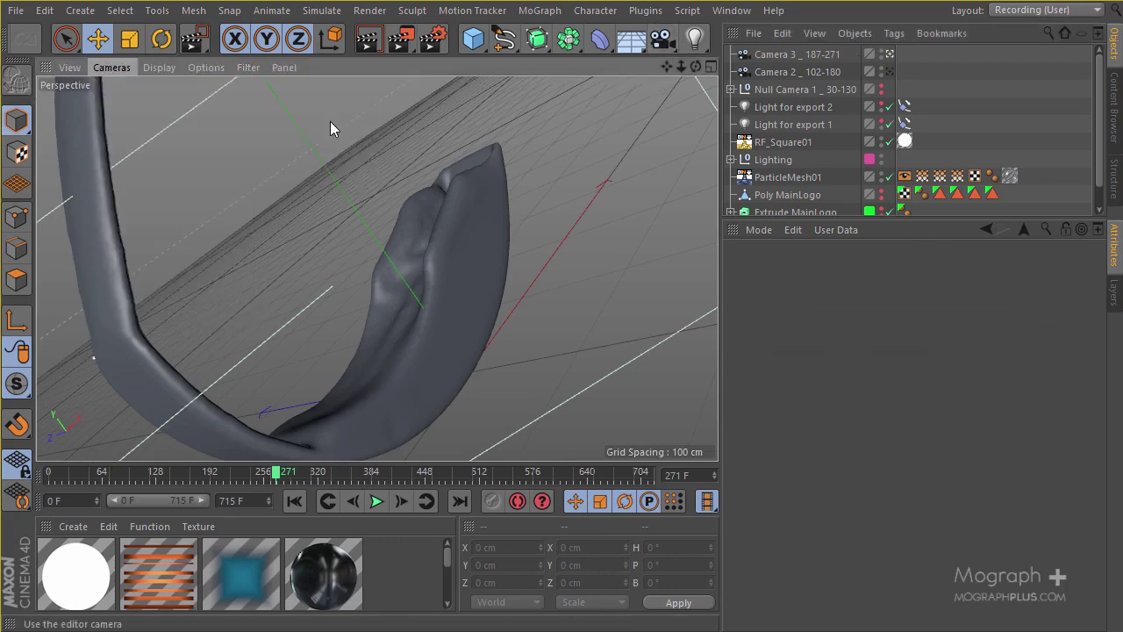
pyautogui.click(662, 38)
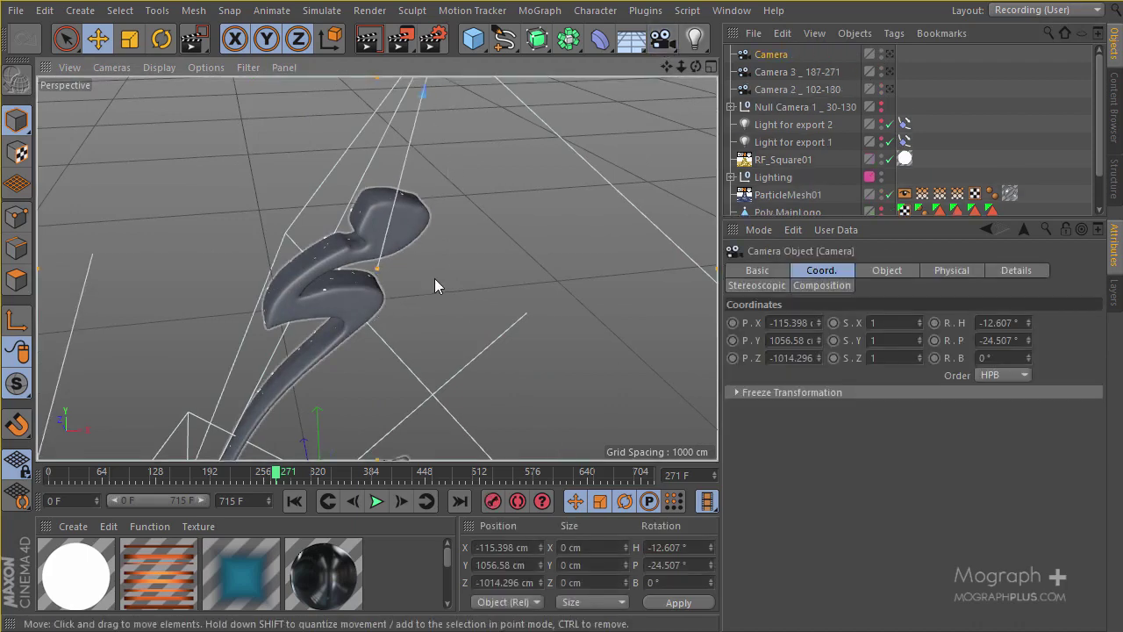
pyautogui.click(1001, 100)
# Examine the curling fluid tip at the lower part of the logo between frames 421 and 442
pyautogui.keyDown('alt'); pyautogui.moveTo(453, 269); pyautogui.dragTo(364, 441); pyautogui.keyUp('alt')
pyautogui.moveTo(279, 471); pyautogui.dragTo(403, 445)
pyautogui.keyDown('alt'); pyautogui.moveTo(435, 294); pyautogui.dragTo(366, 398); pyautogui.keyUp('alt')
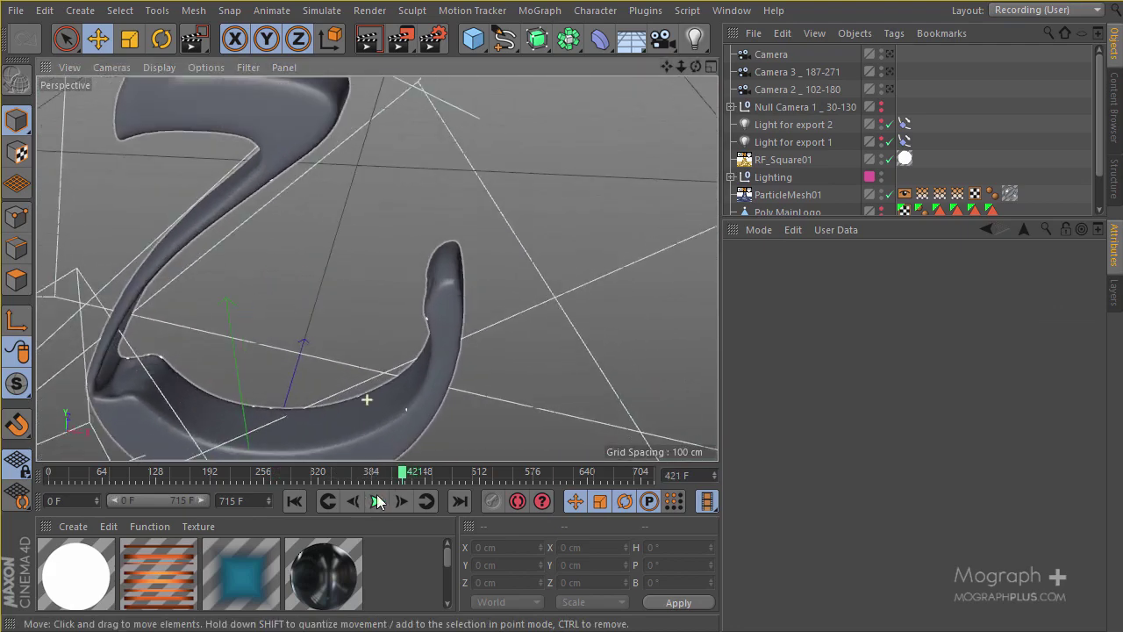
pyautogui.moveTo(396, 478); pyautogui.dragTo(426, 464)
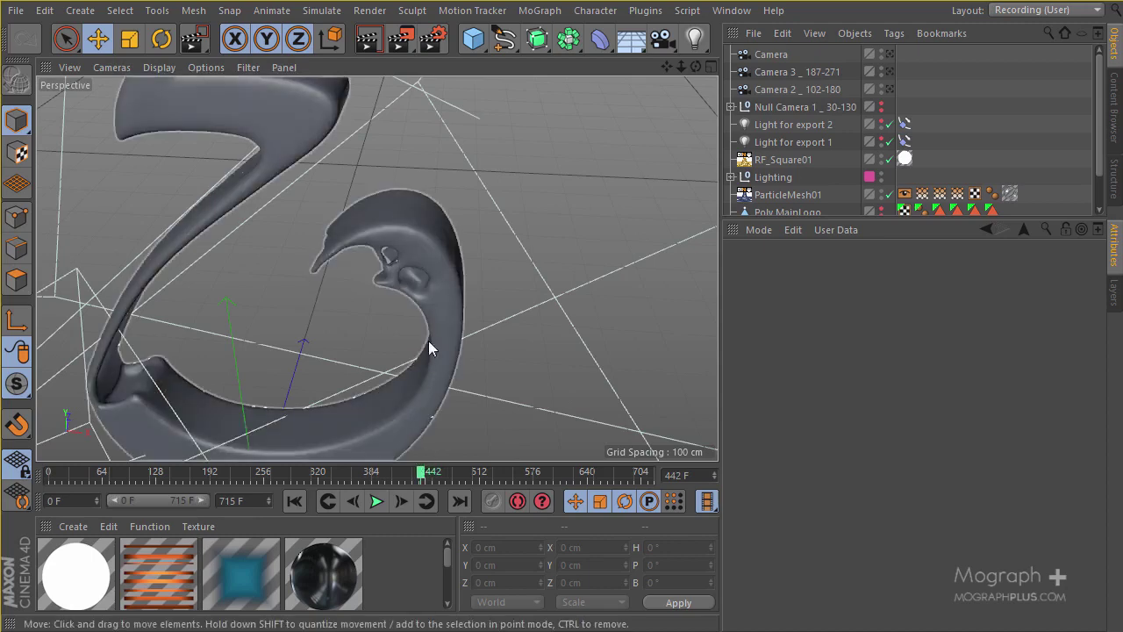
pyautogui.scroll(3, 426, 299)
pyautogui.moveTo(422, 475); pyautogui.dragTo(405, 478)
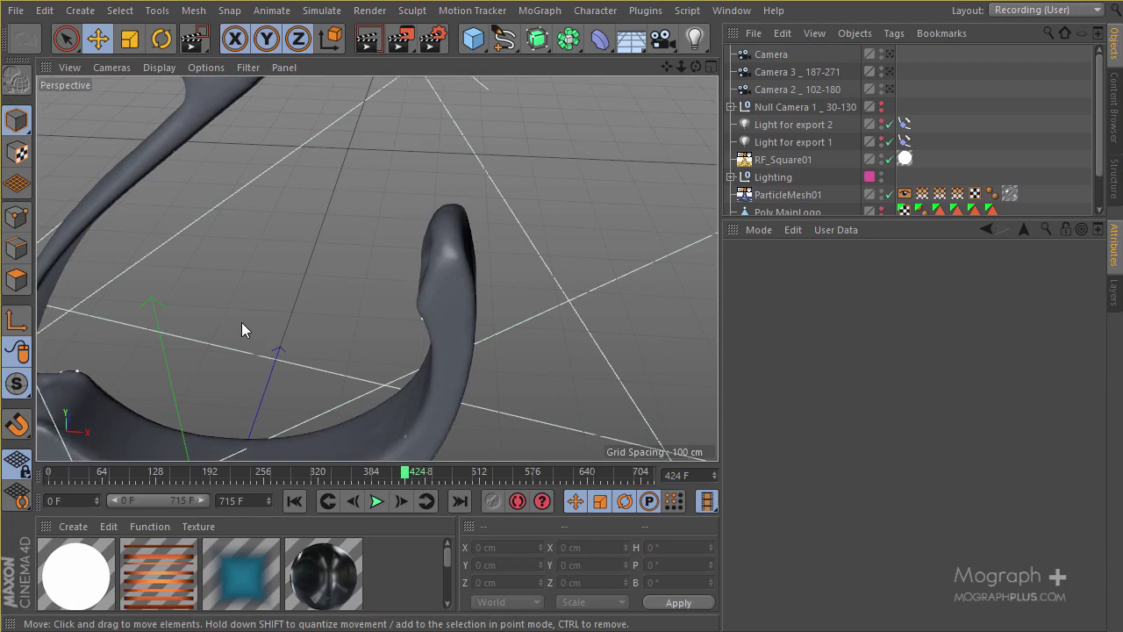
pyautogui.scroll(2, 272, 326)
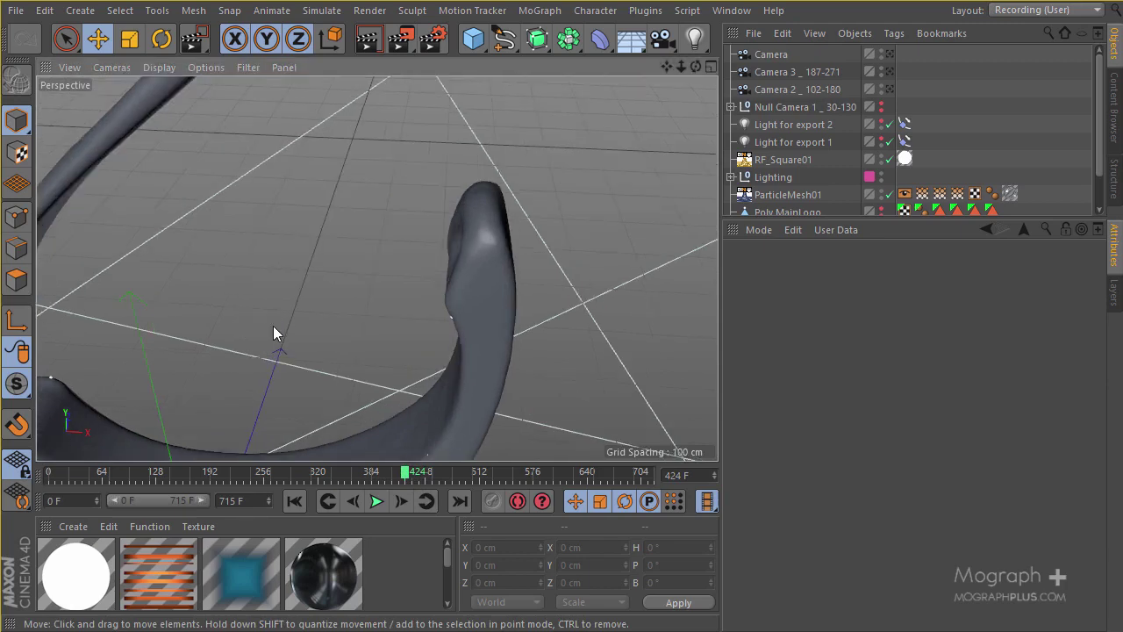
pyautogui.keyDown('alt'); pyautogui.moveTo(273, 326); pyautogui.dragTo(352, 278, button='middle'); pyautogui.keyUp('alt')
pyautogui.keyDown('alt'); pyautogui.moveTo(352, 277); pyautogui.dragTo(374, 316); pyautogui.keyUp('alt')
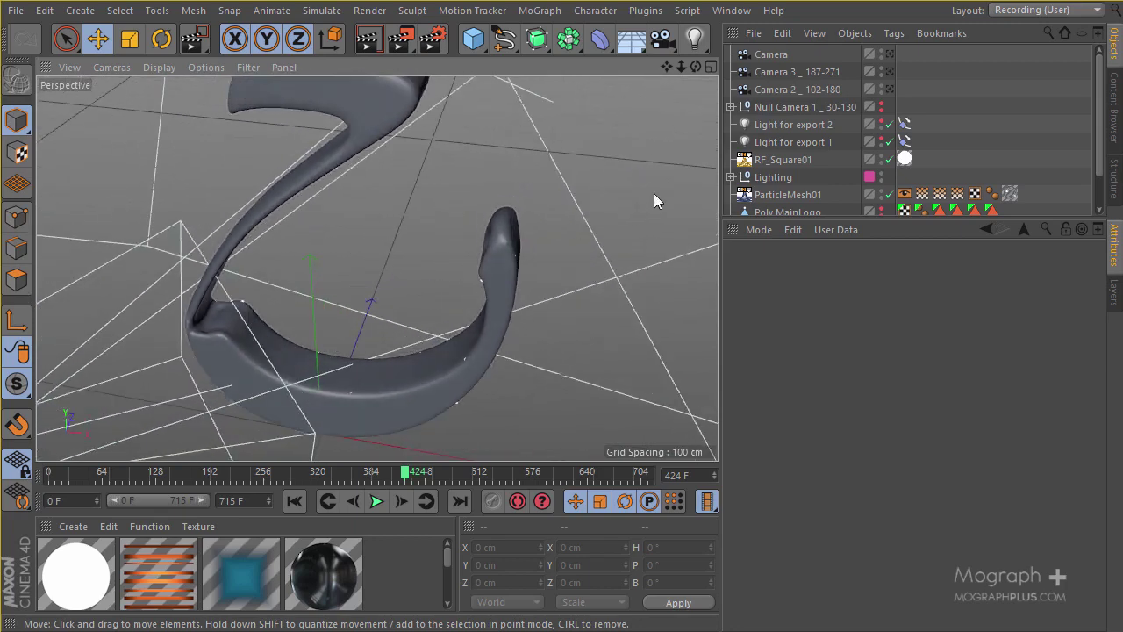
# Group Camera 3, Camera 2 and Null Camera 1 under a null named "Cameras"
pyautogui.click(784, 107)
pyautogui.keyDown('shift'); pyautogui.click(793, 74); pyautogui.keyUp('shift')
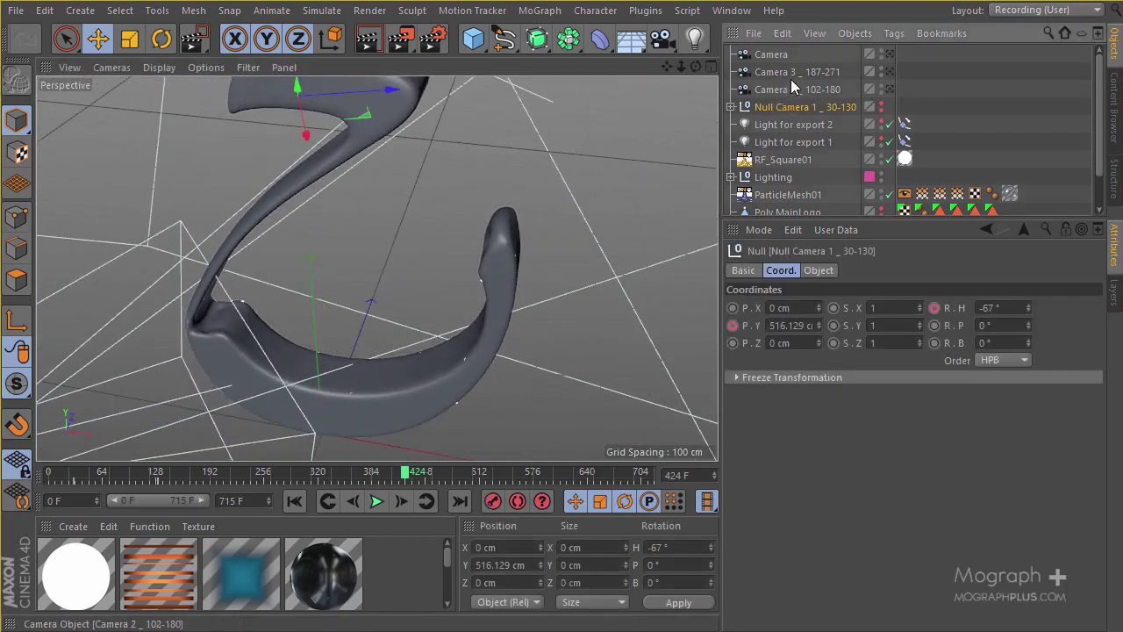
pyautogui.hotkey('alt', 'g')
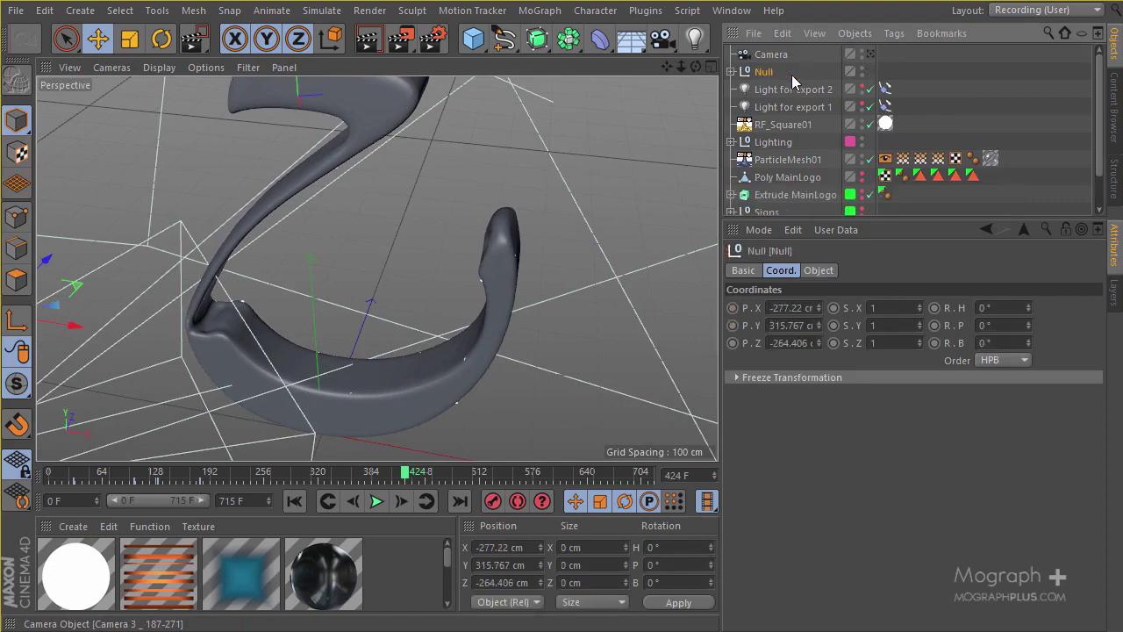
pyautogui.doubleClick(779, 72)
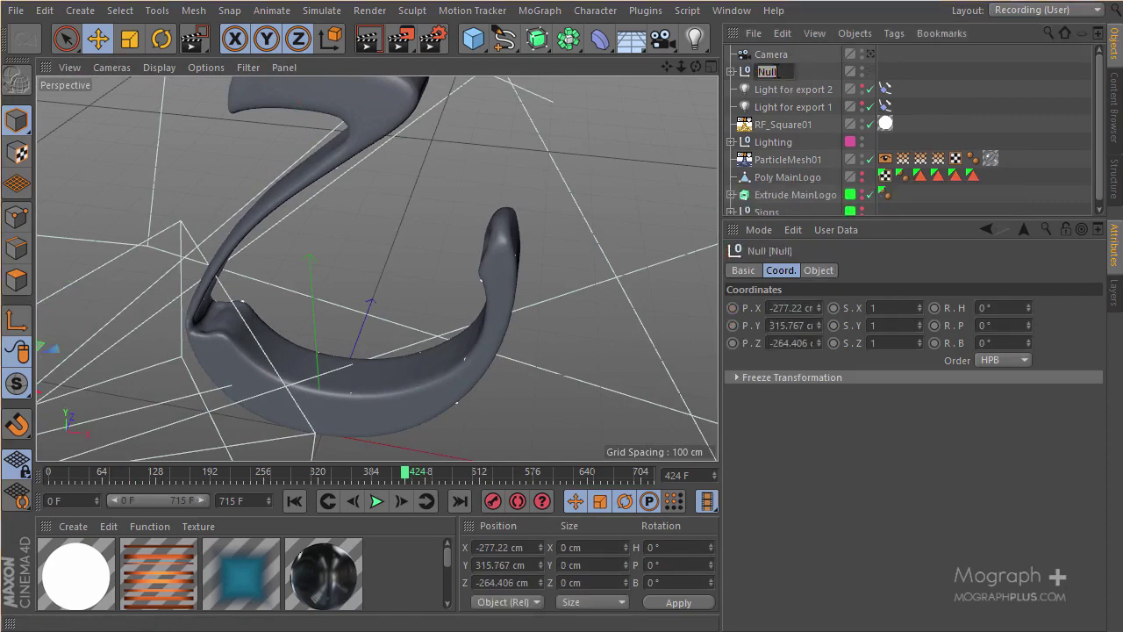
pyautogui.write('Cameras')
pyautogui.press('Return')
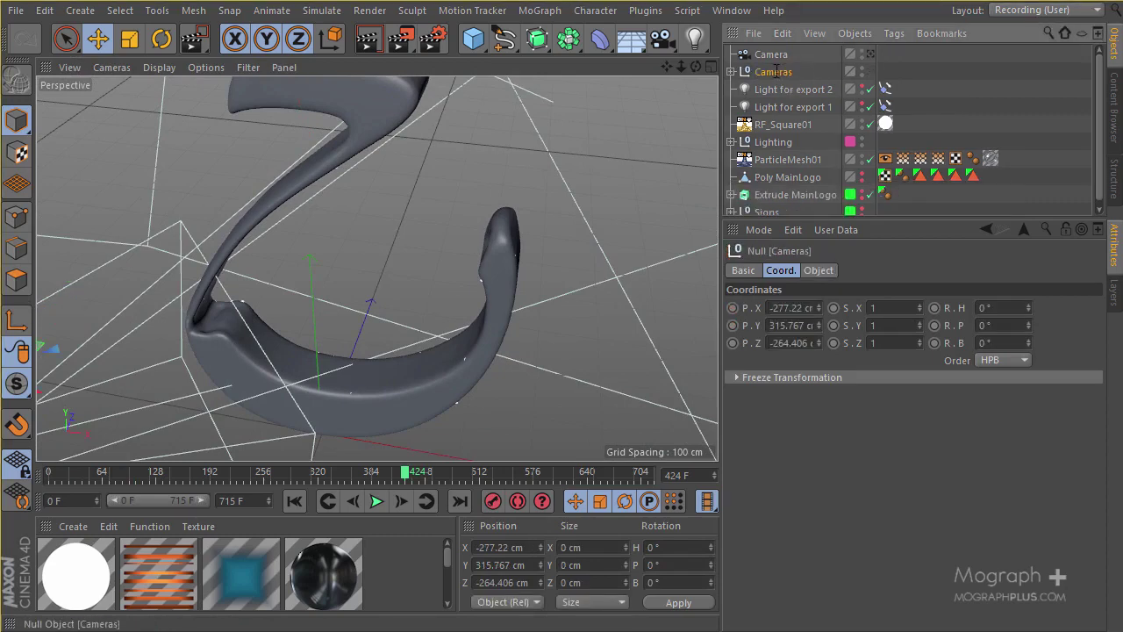
# Go to frame 415 and look through the newly added, ungrouped camera
pyautogui.click(771, 55)
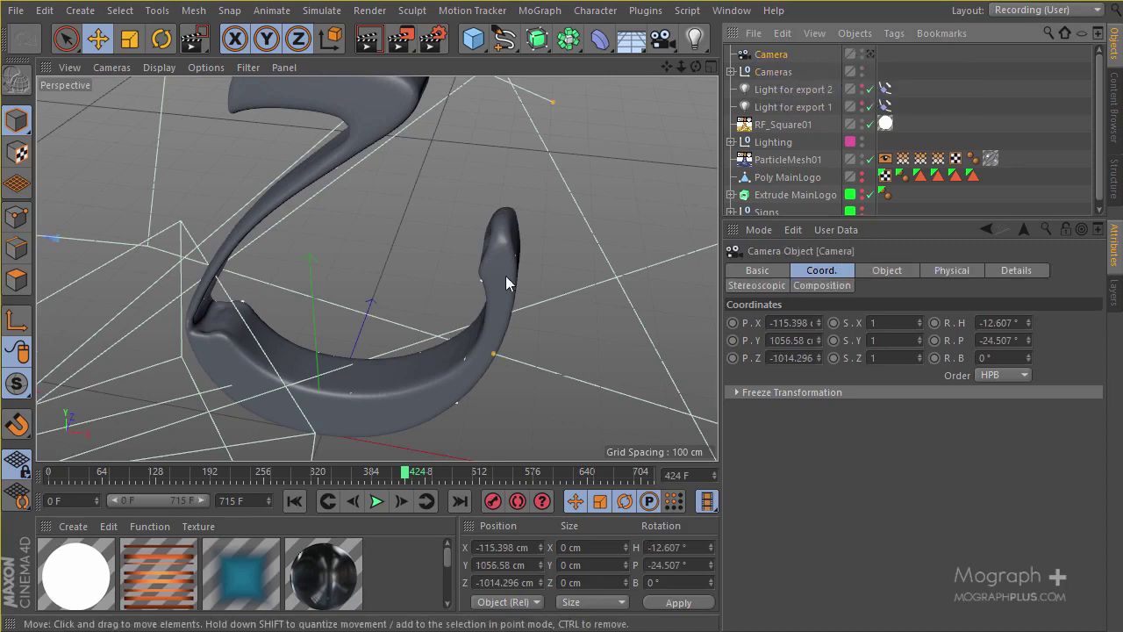
pyautogui.moveTo(401, 479)
pyautogui.mouseDown()
pyautogui.moveTo(413, 479)
pyautogui.moveTo(398, 481)
pyautogui.mouseUp()
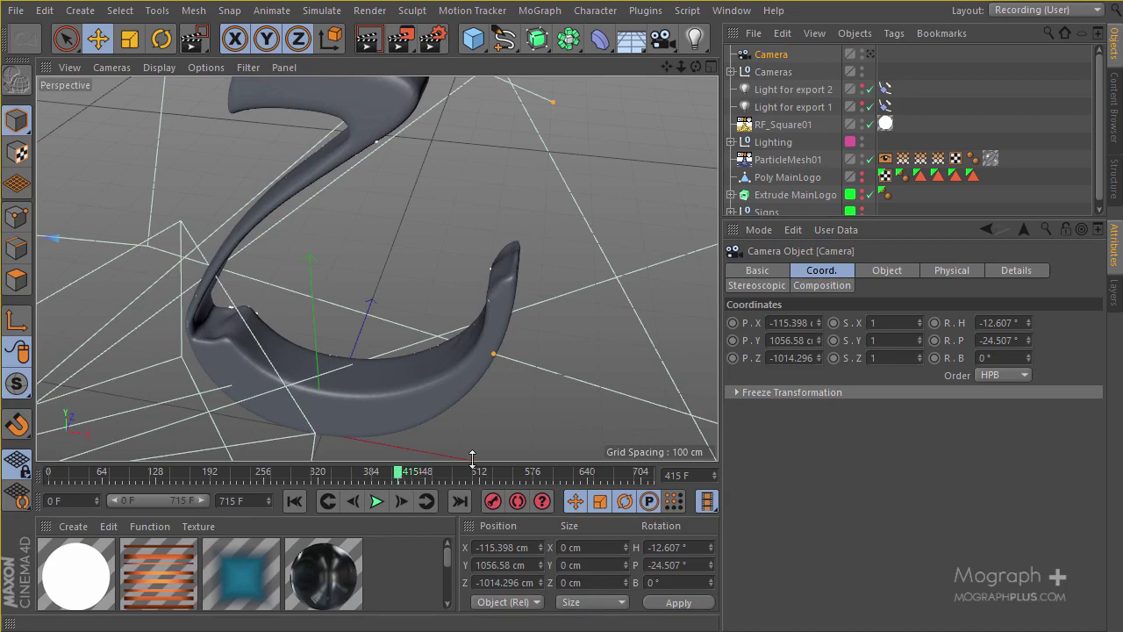
pyautogui.keyDown('alt'); pyautogui.moveTo(493, 330); pyautogui.dragTo(399, 225, button='middle'); pyautogui.keyUp('alt')
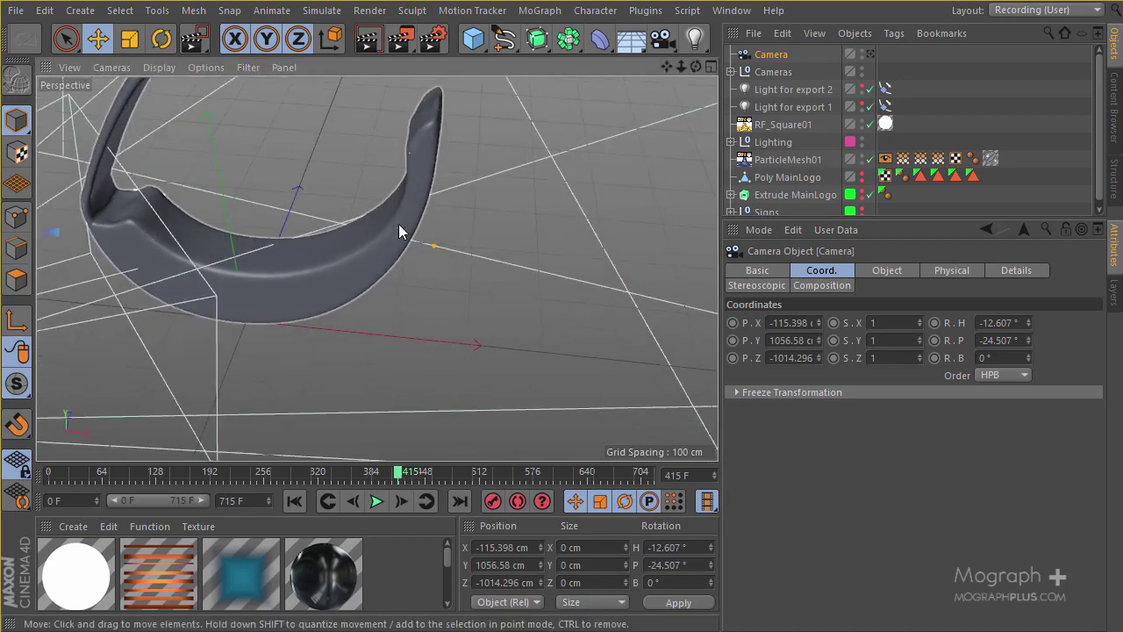
pyautogui.click(912, 72)
pyautogui.keyDown('alt'); pyautogui.moveTo(695, 144); pyautogui.dragTo(725, 230, button='middle'); pyautogui.keyUp('alt')
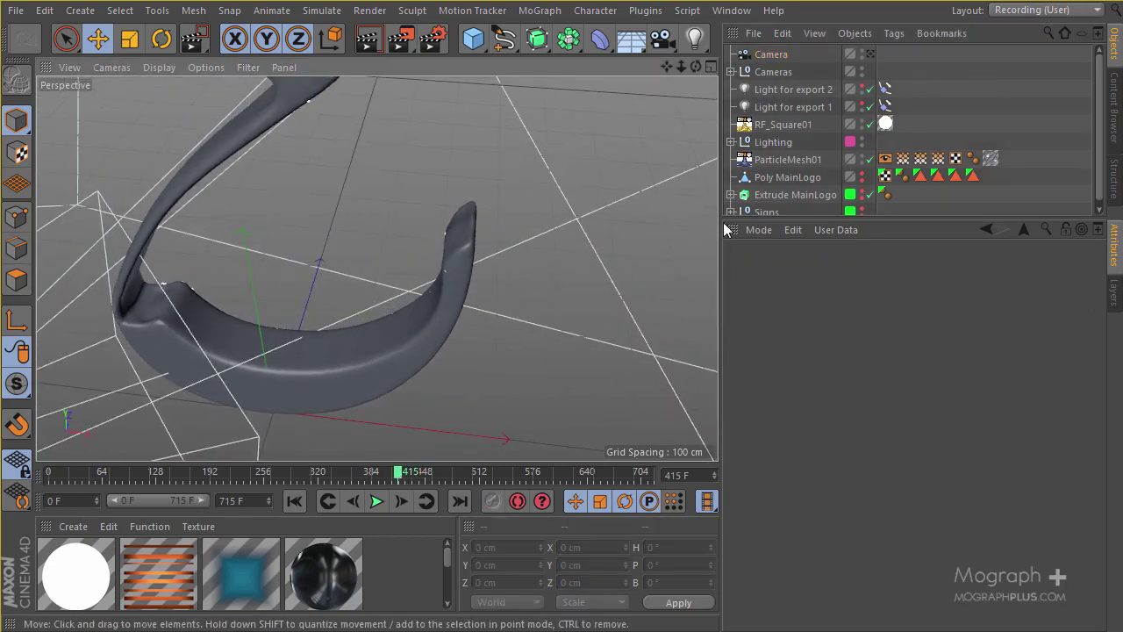
pyautogui.click(871, 53)
# Frame the fluid curl at frame 577 from about X 209, Y 682, Z -325 cm, heading 23.3°, pitch -45.6°
pyautogui.keyDown('alt'); pyautogui.moveTo(521, 296); pyautogui.dragTo(543, 87); pyautogui.keyUp('alt')
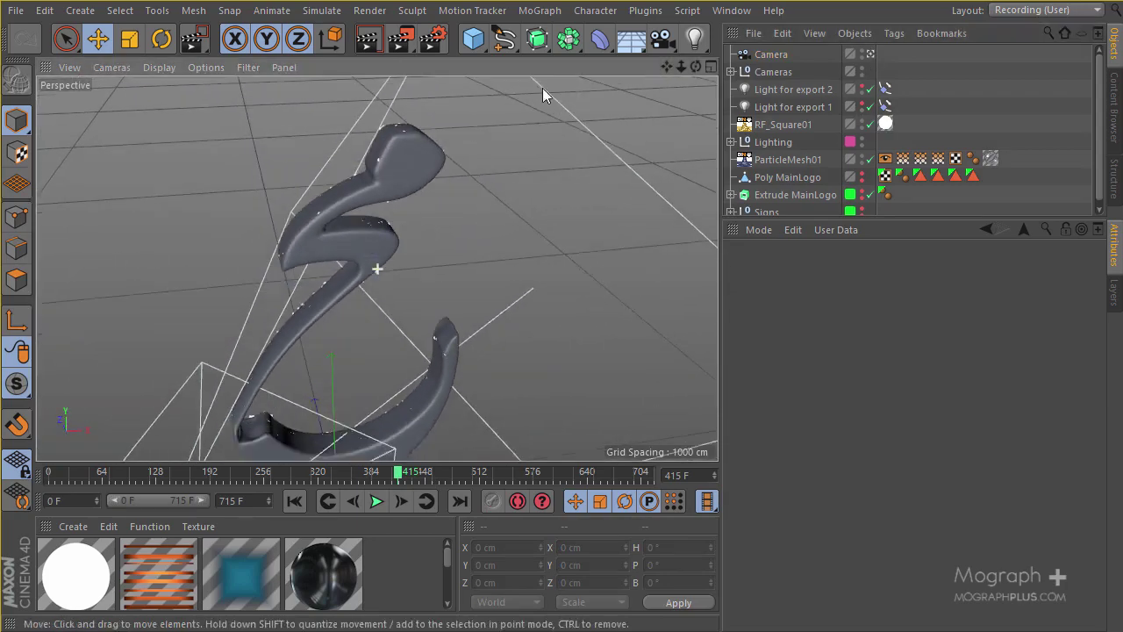
pyautogui.keyDown('alt'); pyautogui.moveTo(472, 355); pyautogui.dragTo(493, 318); pyautogui.keyUp('alt')
pyautogui.keyDown('alt'); pyautogui.moveTo(493, 316); pyautogui.dragTo(427, 291, button='right'); pyautogui.keyUp('alt')
pyautogui.keyDown('alt'); pyautogui.moveTo(427, 291); pyautogui.dragTo(417, 264); pyautogui.keyUp('alt')
pyautogui.moveTo(414, 474); pyautogui.dragTo(534, 475)
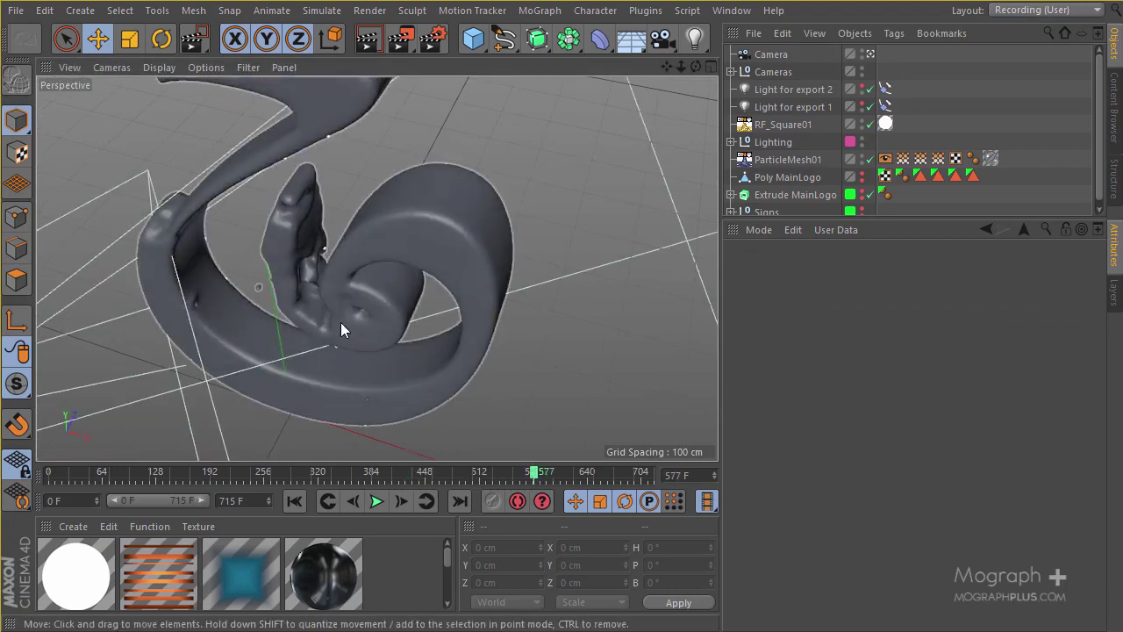
pyautogui.keyDown('alt'); pyautogui.moveTo(337, 305); pyautogui.dragTo(352, 299, button='right'); pyautogui.keyUp('alt')
pyautogui.keyDown('alt'); pyautogui.moveTo(351, 306); pyautogui.dragTo(389, 291); pyautogui.keyUp('alt')
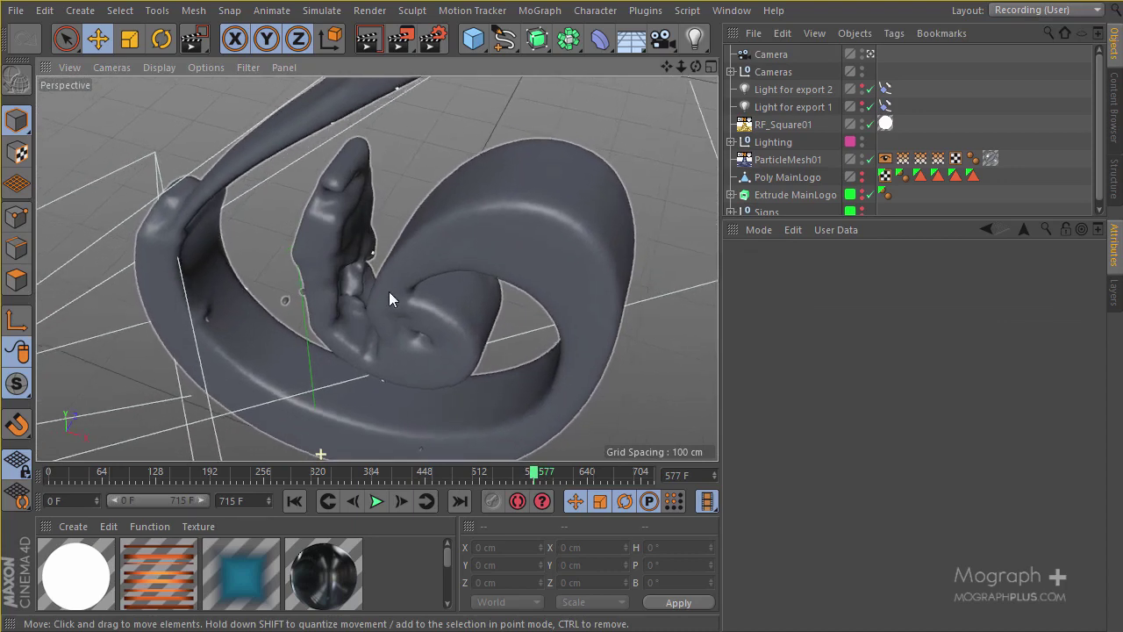
# Set the new camera's focal length to 15 mm
pyautogui.click(772, 54)
pyautogui.click(868, 269)
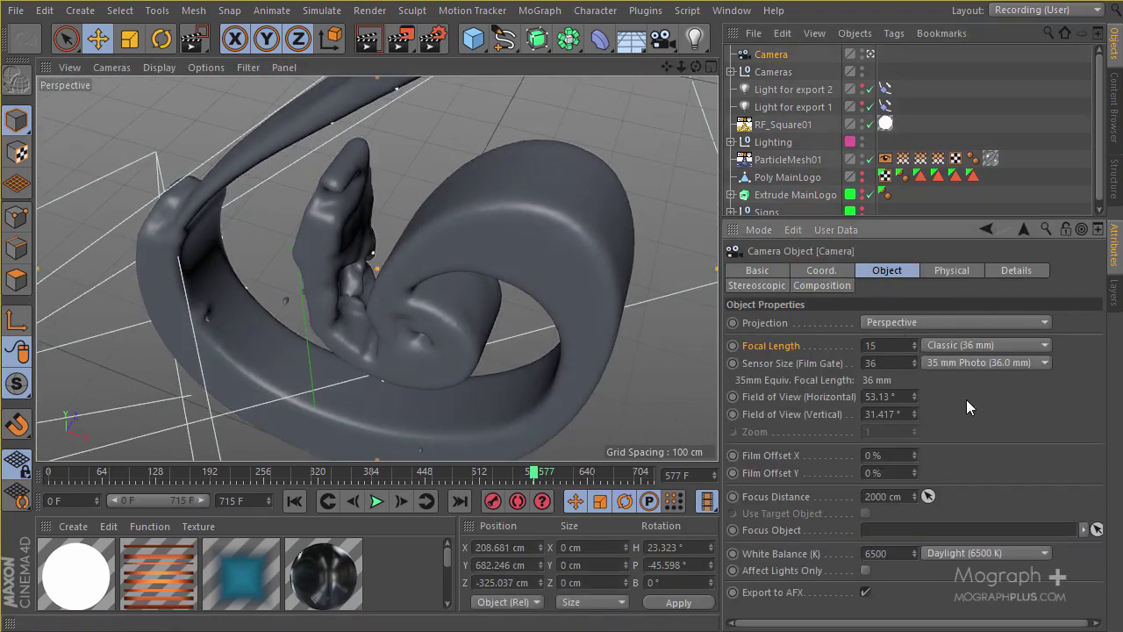
pyautogui.press('Return')
# Reframe the wide camera on the curl from about X 165, Y 540, Z -126 cm, heading 32.5°, pitch -46.3°
pyautogui.moveTo(393, 243)
pyautogui.keyDown('alt'); pyautogui.mouseDown(button='right')
pyautogui.moveTo(410, 218)
pyautogui.moveTo(403, 232)
pyautogui.mouseUp(button='right'); pyautogui.keyUp('alt')
pyautogui.scroll(-3, 403, 234)
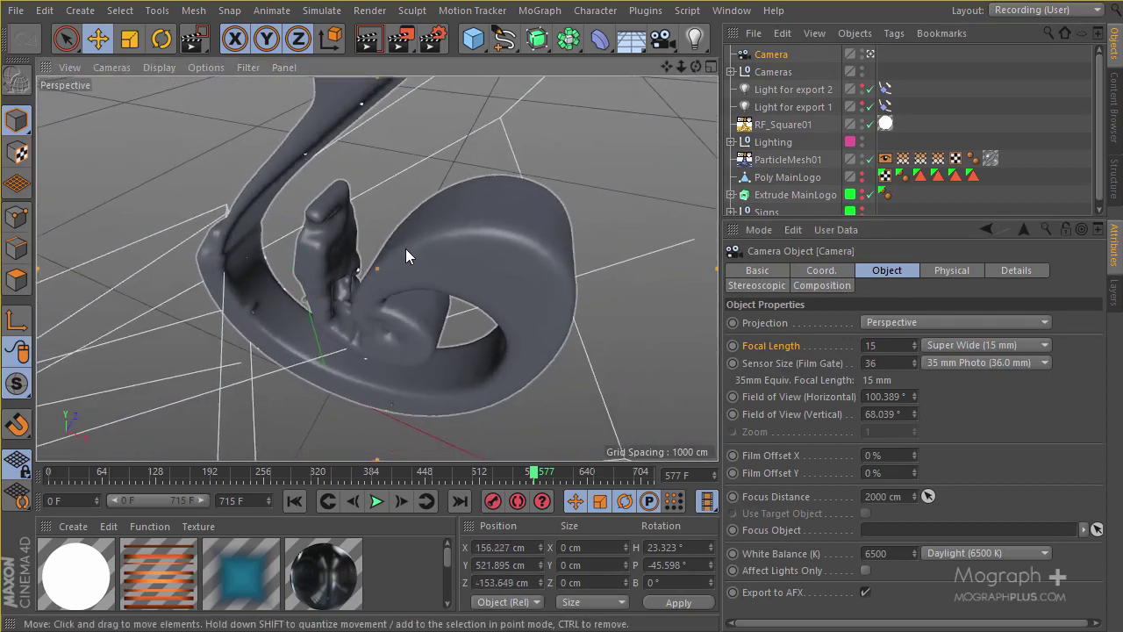
pyautogui.keyDown('alt'); pyautogui.moveTo(414, 248); pyautogui.dragTo(414, 263, button='middle'); pyautogui.keyUp('alt')
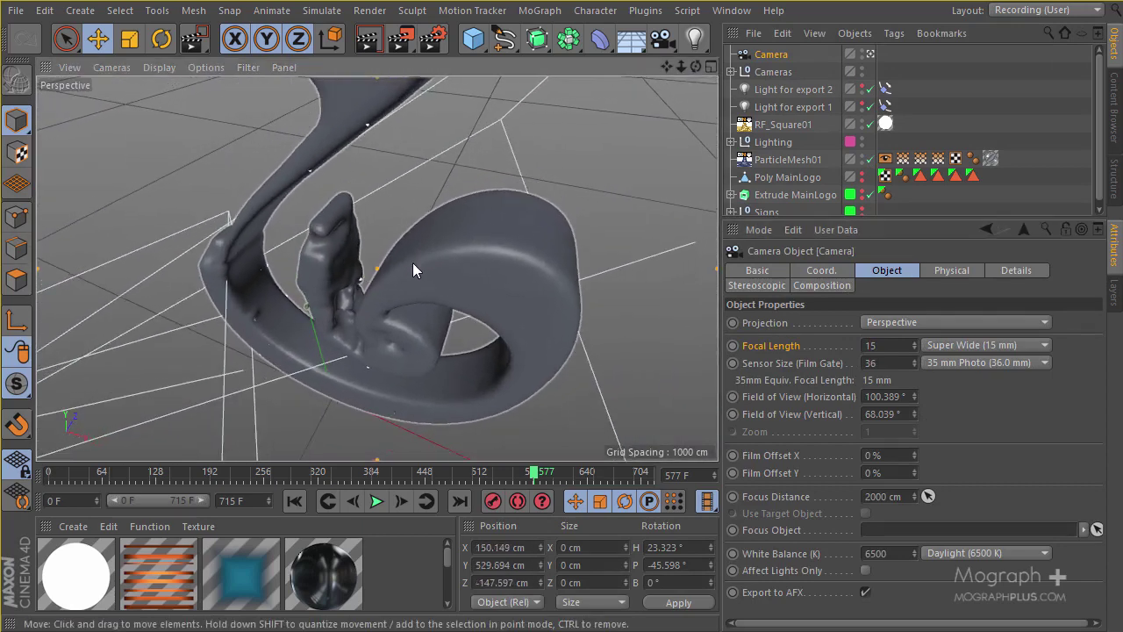
pyautogui.moveTo(413, 262)
pyautogui.keyDown('alt'); pyautogui.mouseDown()
pyautogui.moveTo(381, 263)
pyautogui.moveTo(377, 253)
pyautogui.moveTo(419, 267)
pyautogui.moveTo(394, 267)
pyautogui.mouseUp(); pyautogui.keyUp('alt')
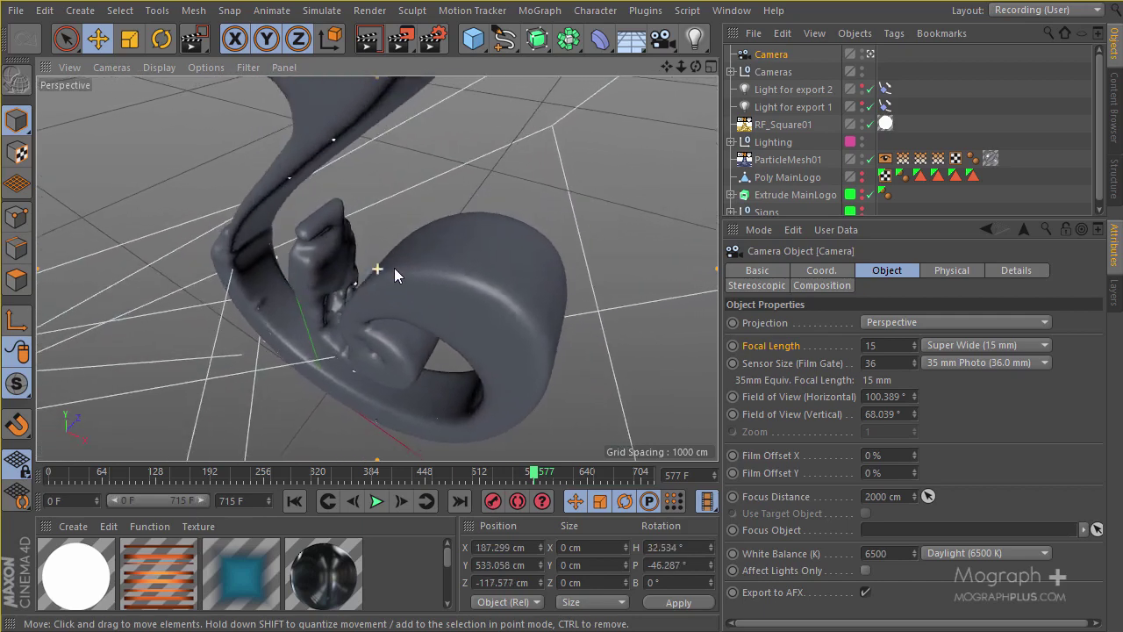
pyautogui.keyDown('alt'); pyautogui.moveTo(395, 268); pyautogui.dragTo(405, 270, button='middle'); pyautogui.keyUp('alt')
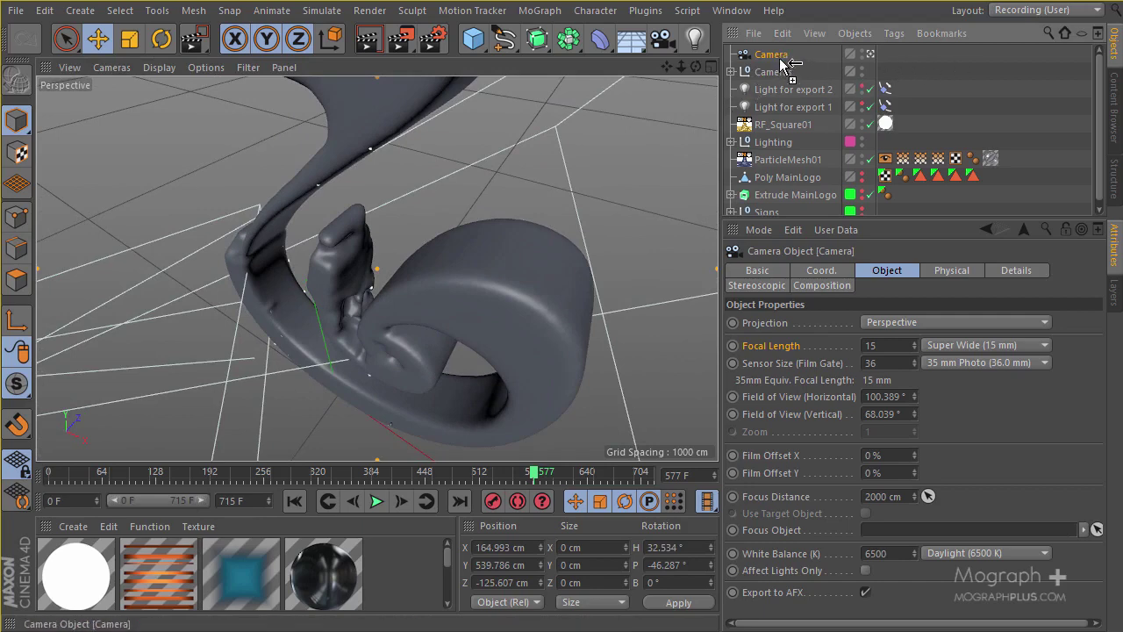
# Duplicate the wide-angle camera and set the copy's focal length to 36 mm
pyautogui.keyDown('ctrl'); pyautogui.moveTo(784, 63); pyautogui.dragTo(783, 67); pyautogui.keyUp('ctrl')
pyautogui.click(888, 346)
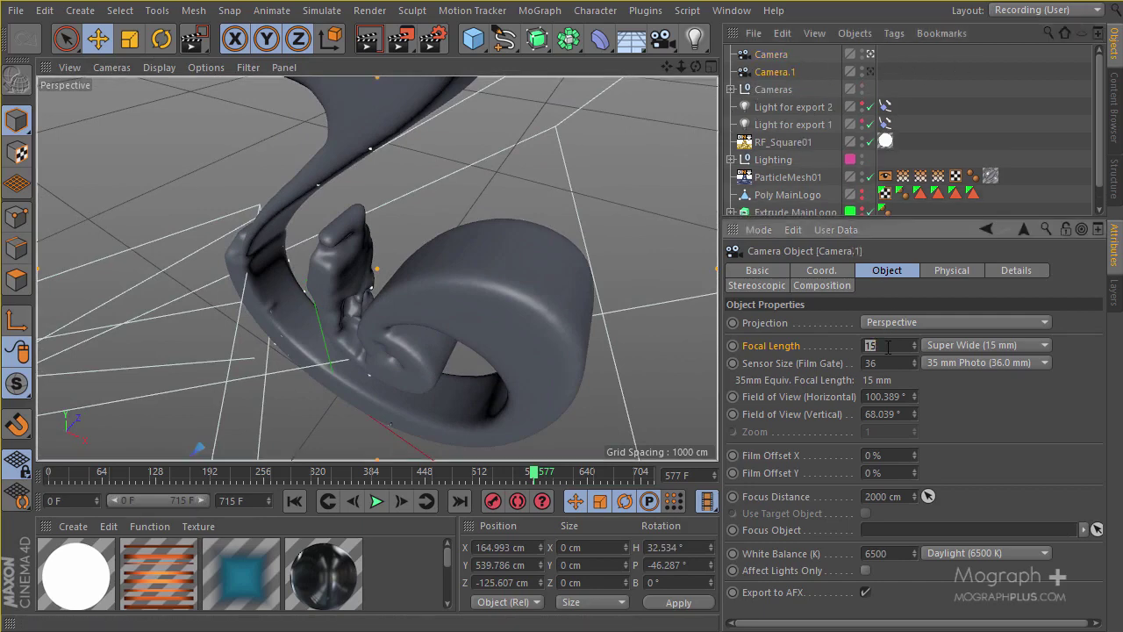
pyautogui.press('Return')
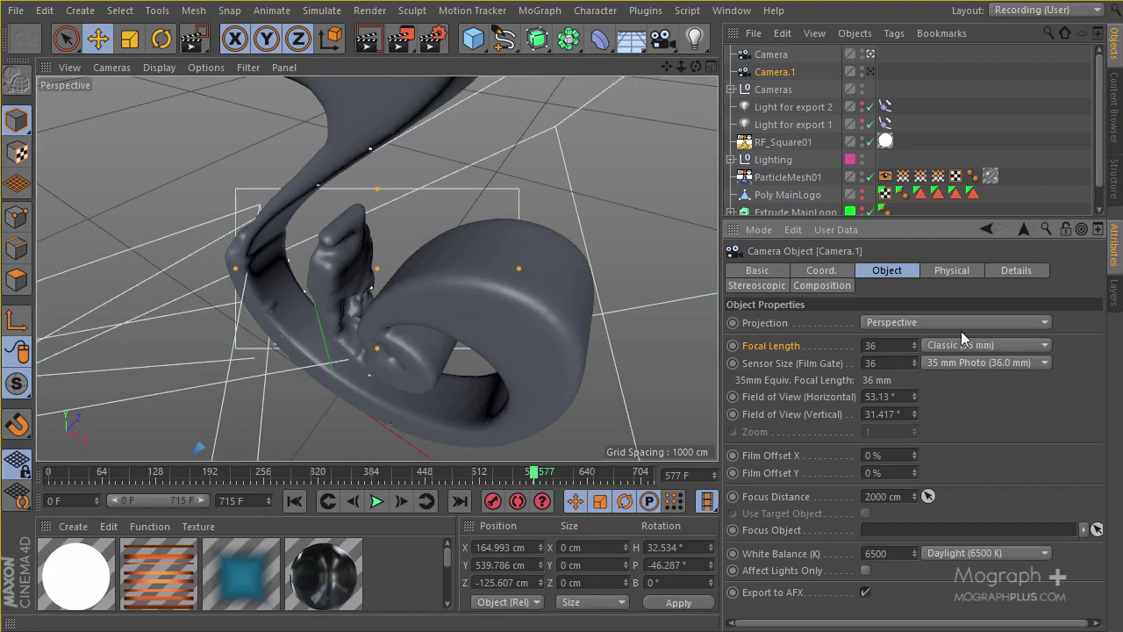
# Reframe the 36 mm camera copy on the whole logo from about X -104, Y 632, Z -1621 cm, pitch -9.7°
pyautogui.click(870, 72)
pyautogui.keyDown('alt'); pyautogui.moveTo(702, 173); pyautogui.dragTo(497, 275, button='right'); pyautogui.keyUp('alt')
pyautogui.keyDown('alt'); pyautogui.moveTo(498, 276); pyautogui.dragTo(409, 252); pyautogui.keyUp('alt')
pyautogui.keyDown('alt'); pyautogui.moveTo(410, 251); pyautogui.dragTo(478, 316, button='middle'); pyautogui.keyUp('alt')
# Set the 36 mm camera's X position, heading and pitch to 0, and lower its Y position to about 343 cm
pyautogui.click(825, 270)
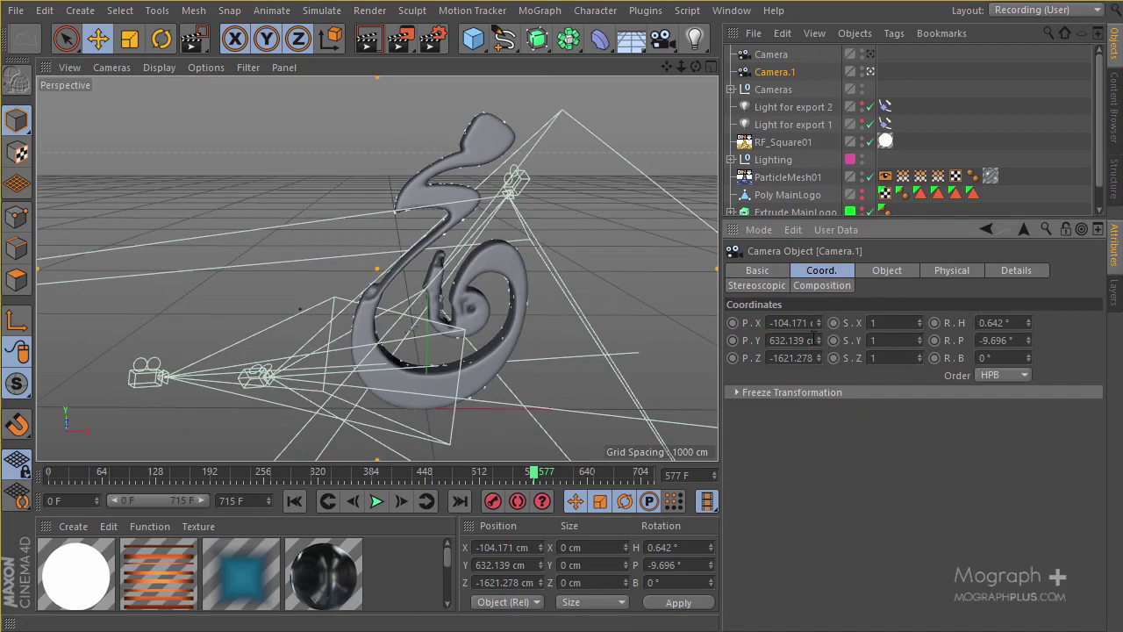
pyautogui.write('0')
pyautogui.press('Return')
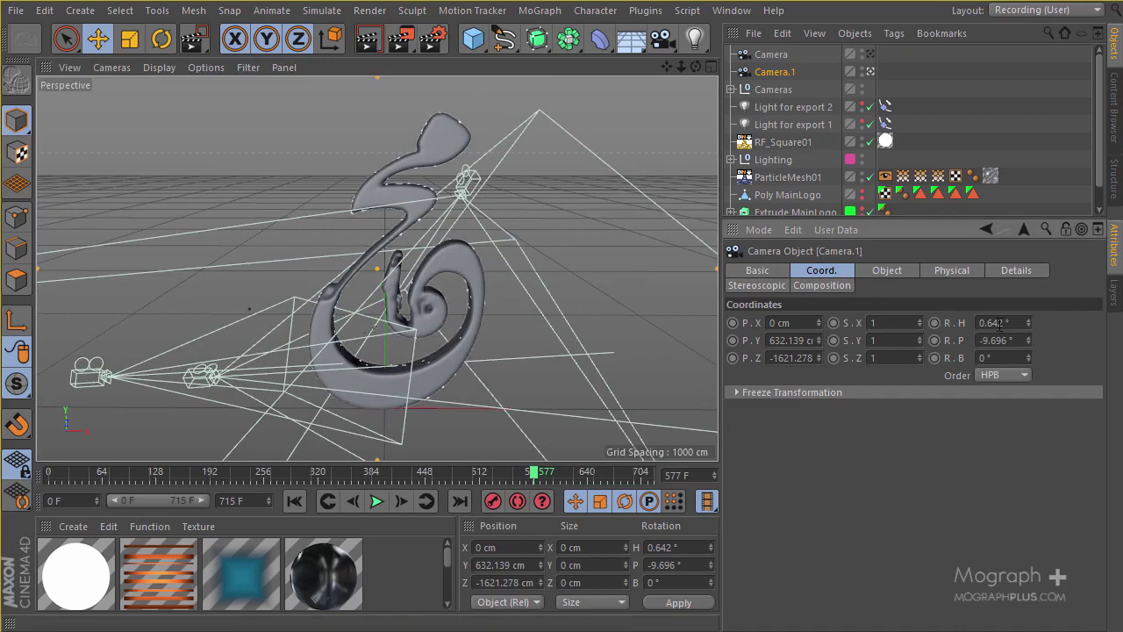
pyautogui.write('0')
pyautogui.press('Tab')
pyautogui.write('0')
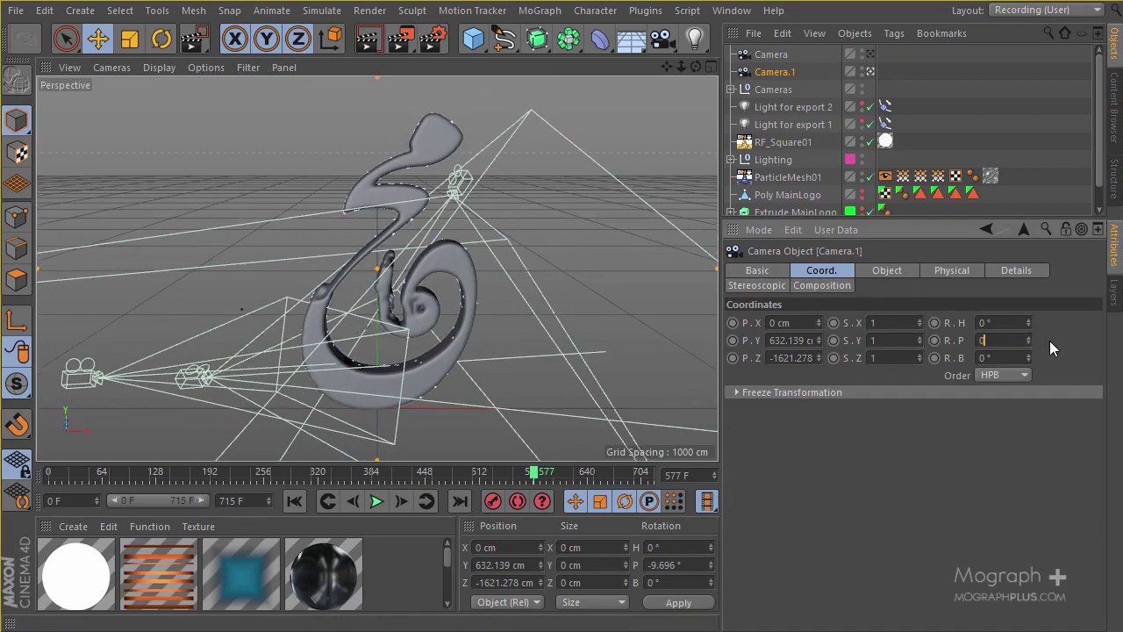
pyautogui.press('Return')
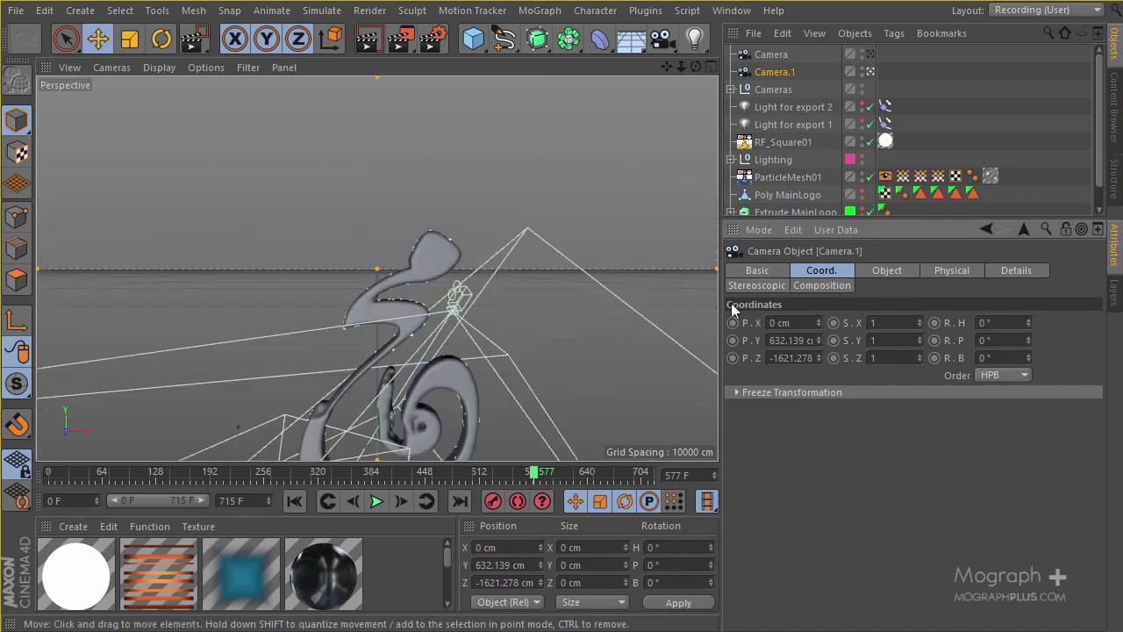
pyautogui.moveTo(820, 341)
pyautogui.mouseDown()
pyautogui.moveTo(820, 351)
pyautogui.moveTo(820, 342)
pyautogui.mouseUp()
pyautogui.click(820, 342)
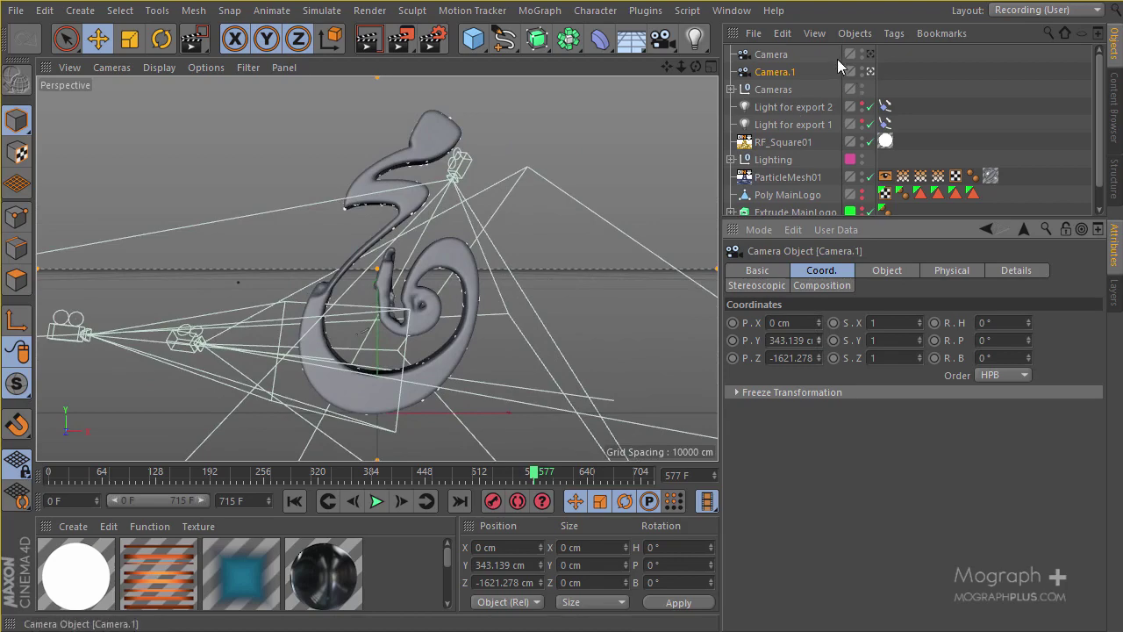
# Compare the views through the wide-angle camera and the 36 mm full-logo camera
pyautogui.click(869, 54)
pyautogui.click(869, 71)
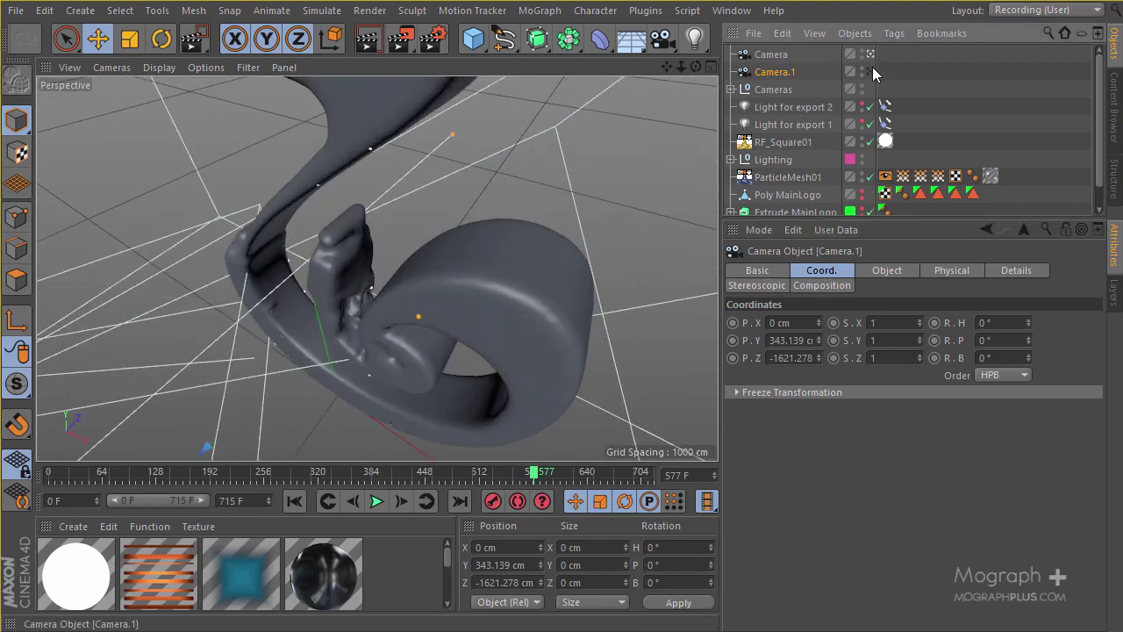
pyautogui.click(870, 71)
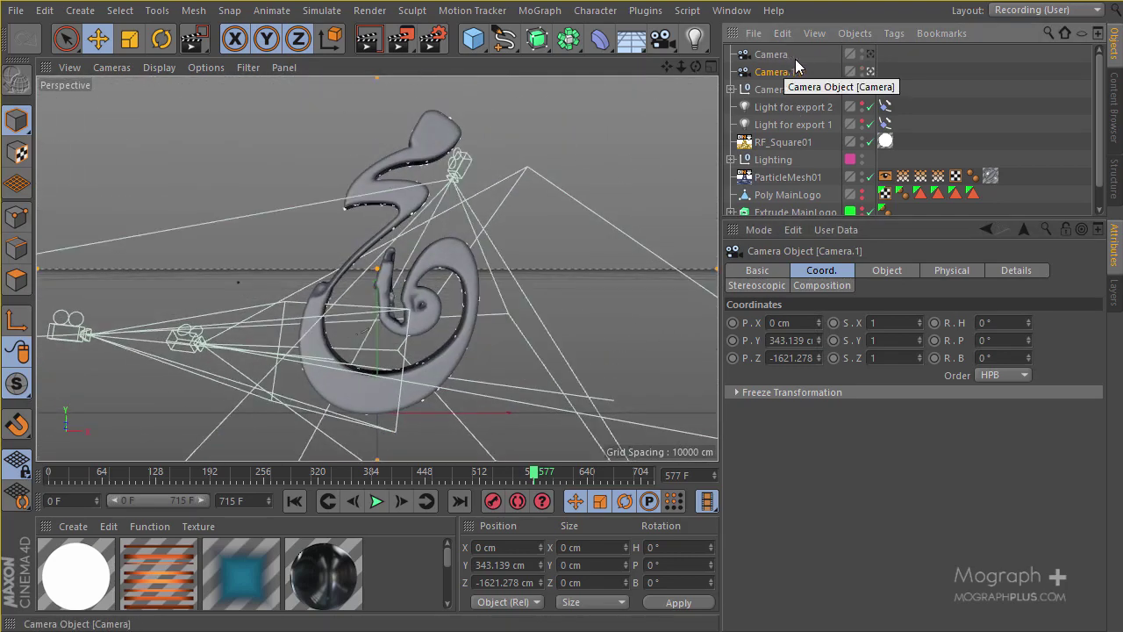
pyautogui.click(869, 71)
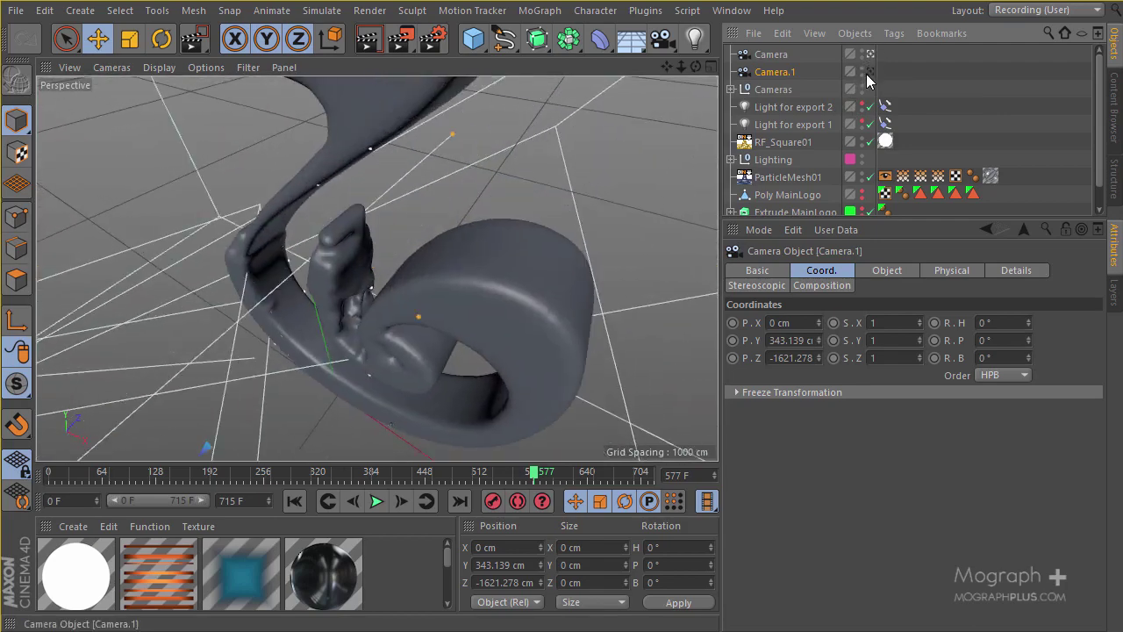
pyautogui.click(870, 73)
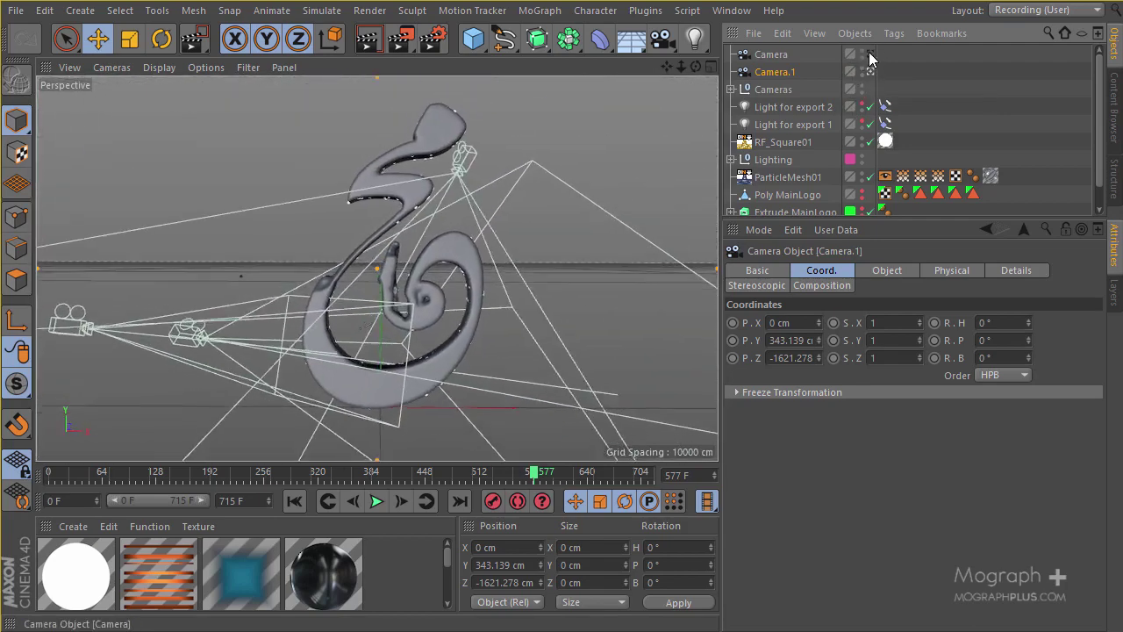
pyautogui.click(870, 54)
# Create a Camera Morph from the wide-angle camera to the 36 mm camera and preview its blend
pyautogui.click(770, 56)
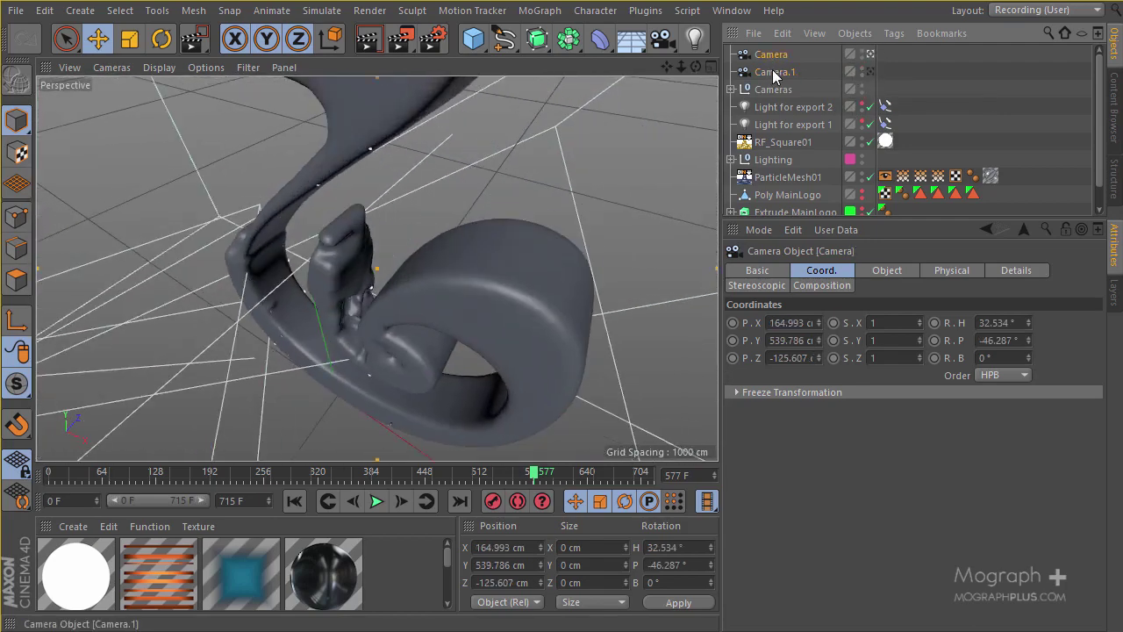
pyautogui.keyDown('ctrl'); pyautogui.click(772, 69); pyautogui.keyUp('ctrl')
pyautogui.click(674, 42)
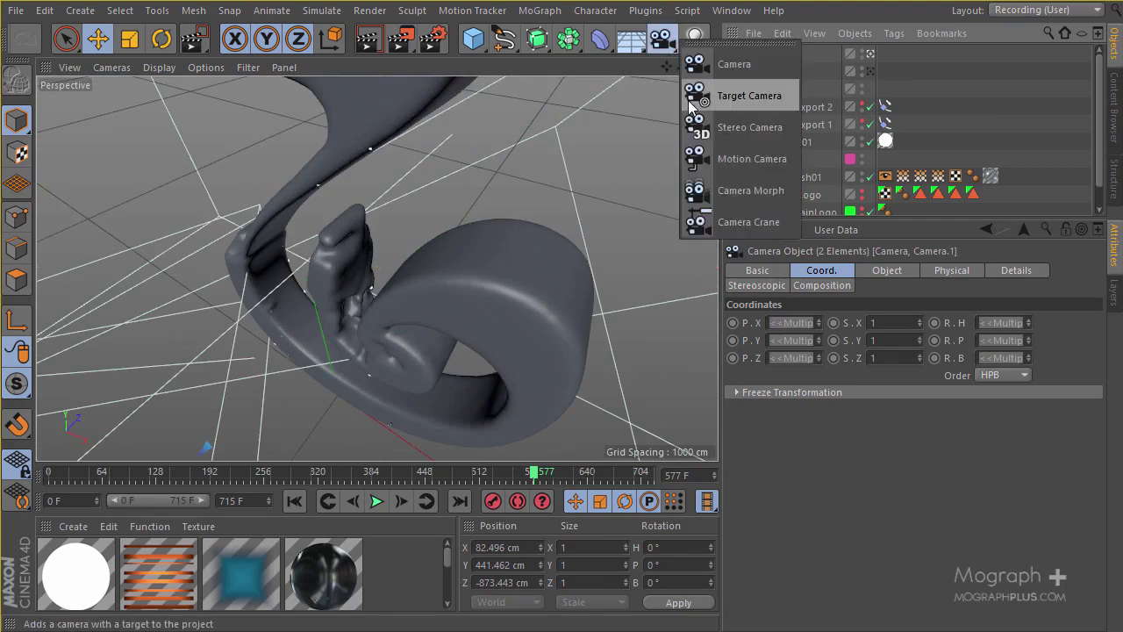
pyautogui.click(708, 188)
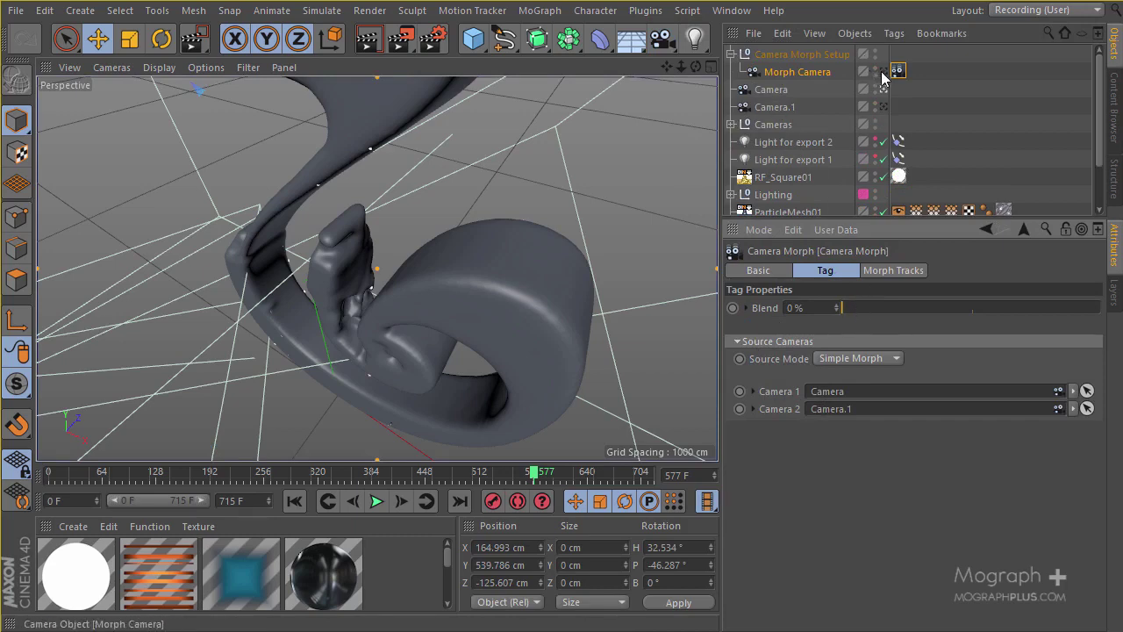
pyautogui.moveTo(859, 303); pyautogui.dragTo(762, 315)
pyautogui.moveTo(668, 332); pyautogui.dragTo(772, 272)
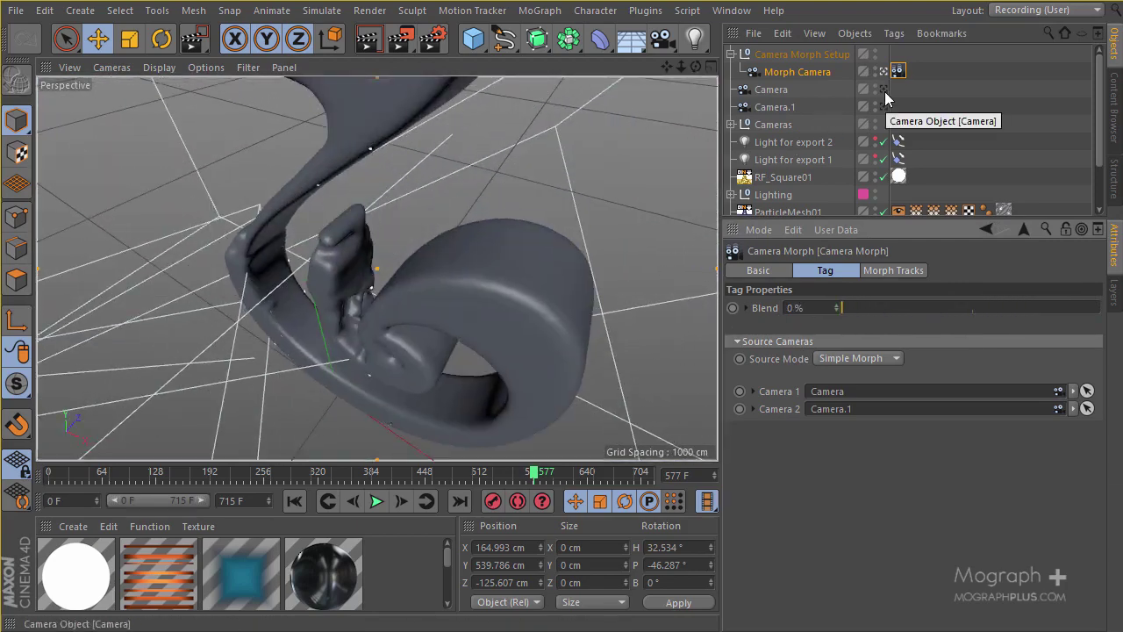
# Add a null object and hide the Cameras group in the viewport
pyautogui.click(770, 91)
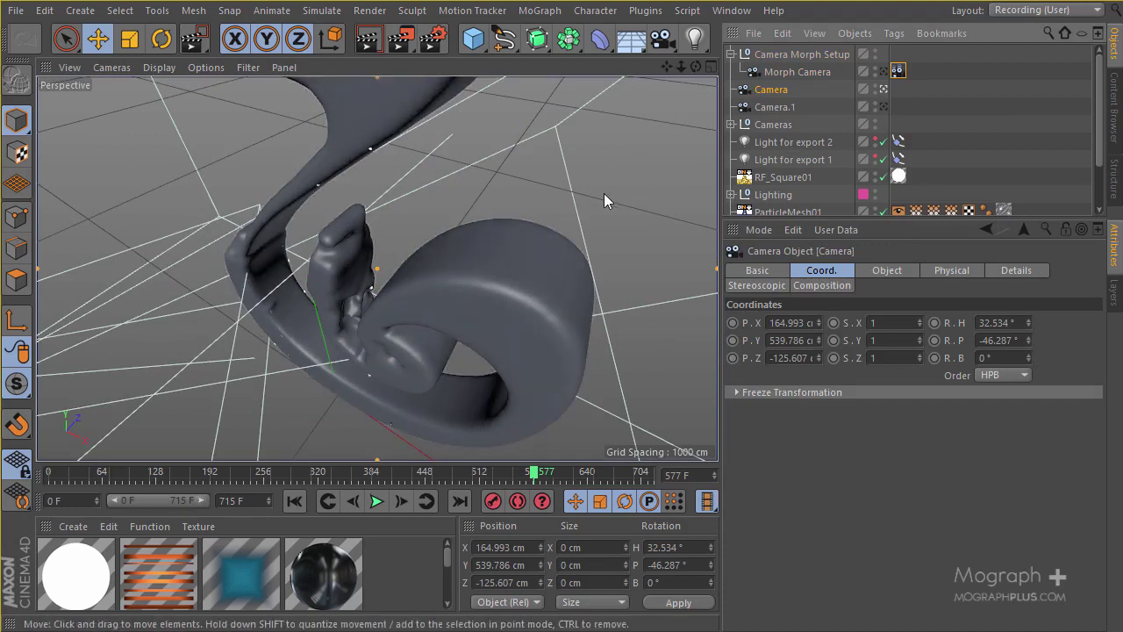
pyautogui.click(474, 37)
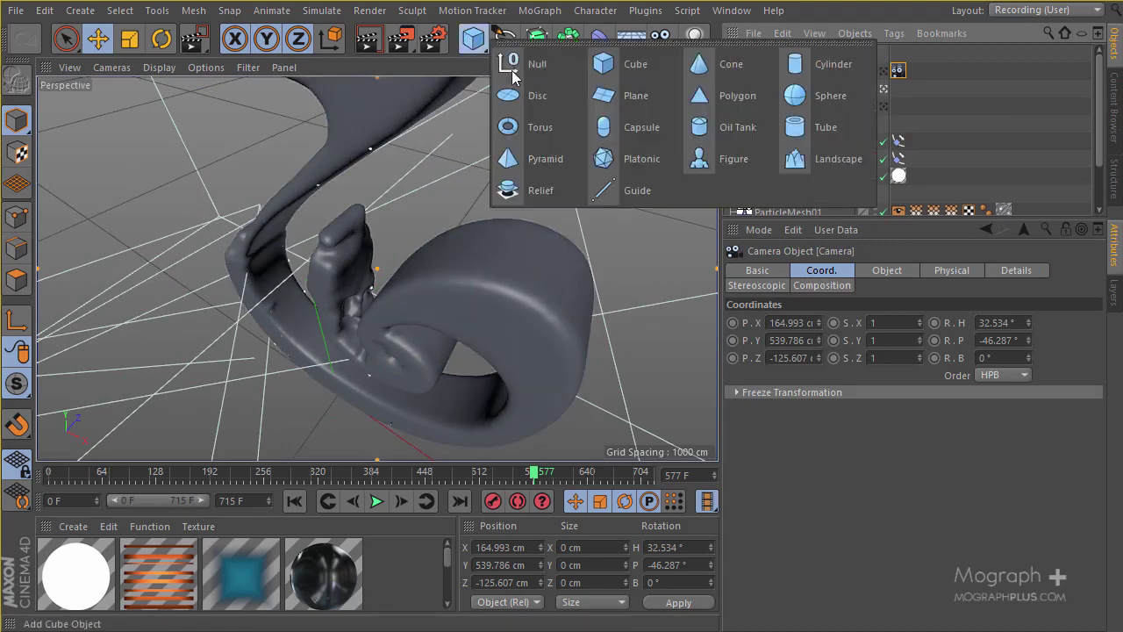
pyautogui.click(537, 74)
pyautogui.middleClick(527, 247)
pyautogui.middleClick(581, 327)
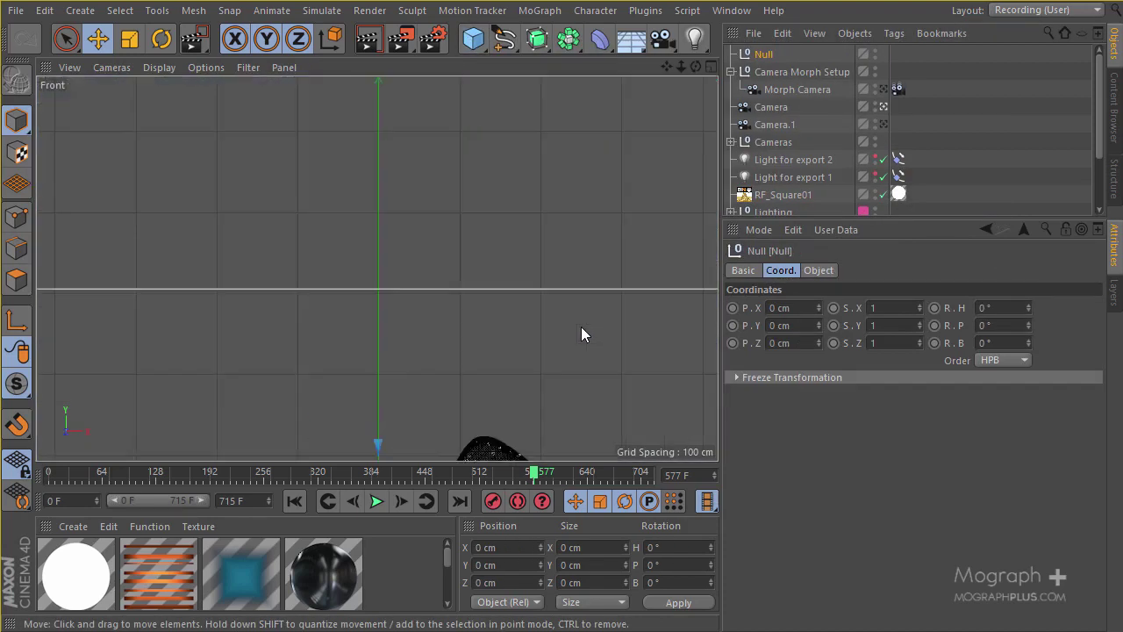
pyautogui.scroll(-8, 430, 330)
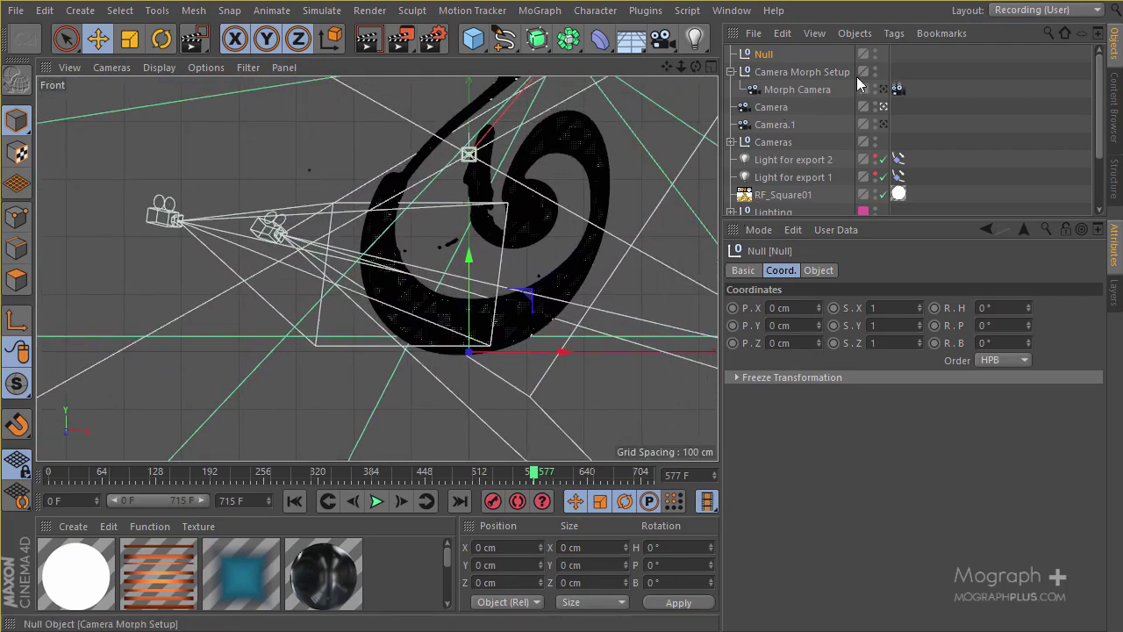
pyautogui.click(874, 144)
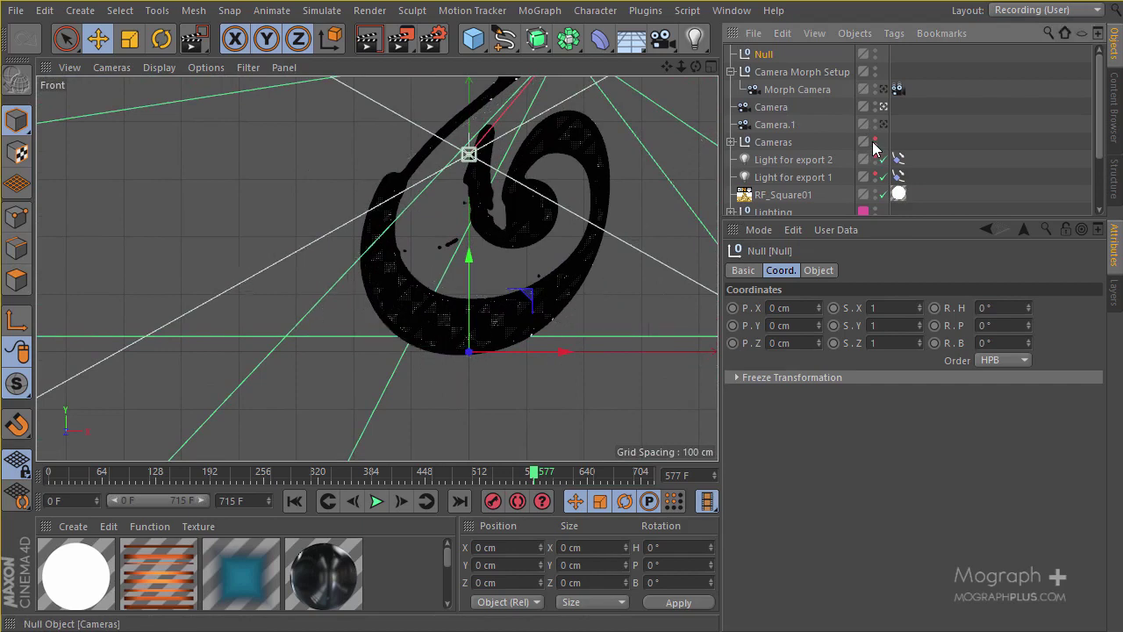
# Move the null up and across in the front view into the curl, to about X 122, Y 231 cm
pyautogui.press('h')
pyautogui.scroll(-5, 396, 339)
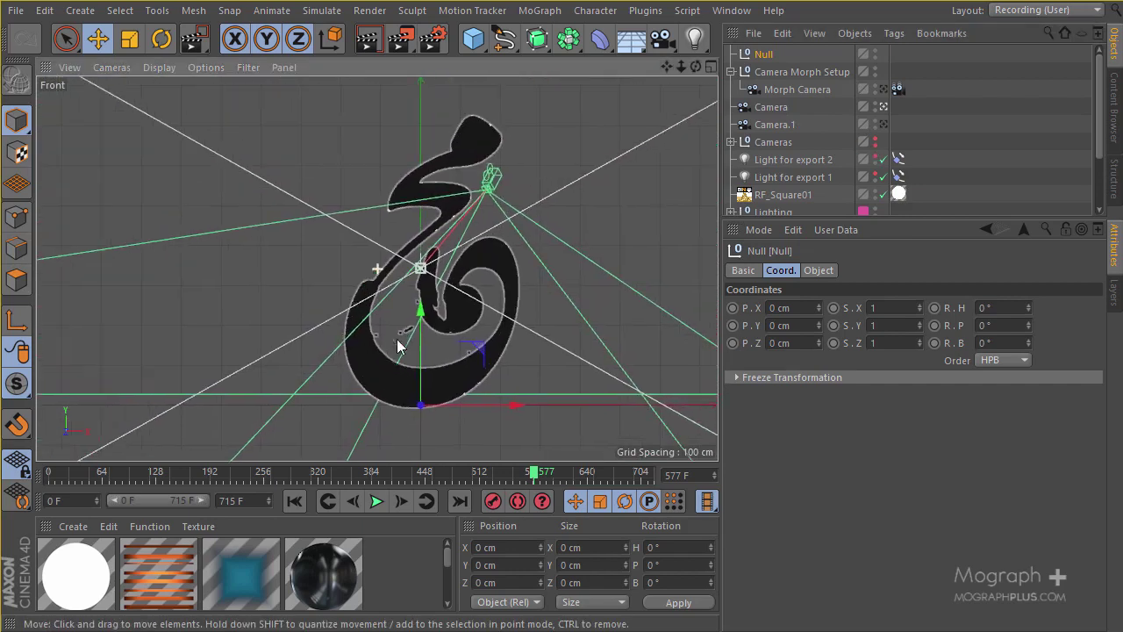
pyautogui.scroll(5, 356, 401)
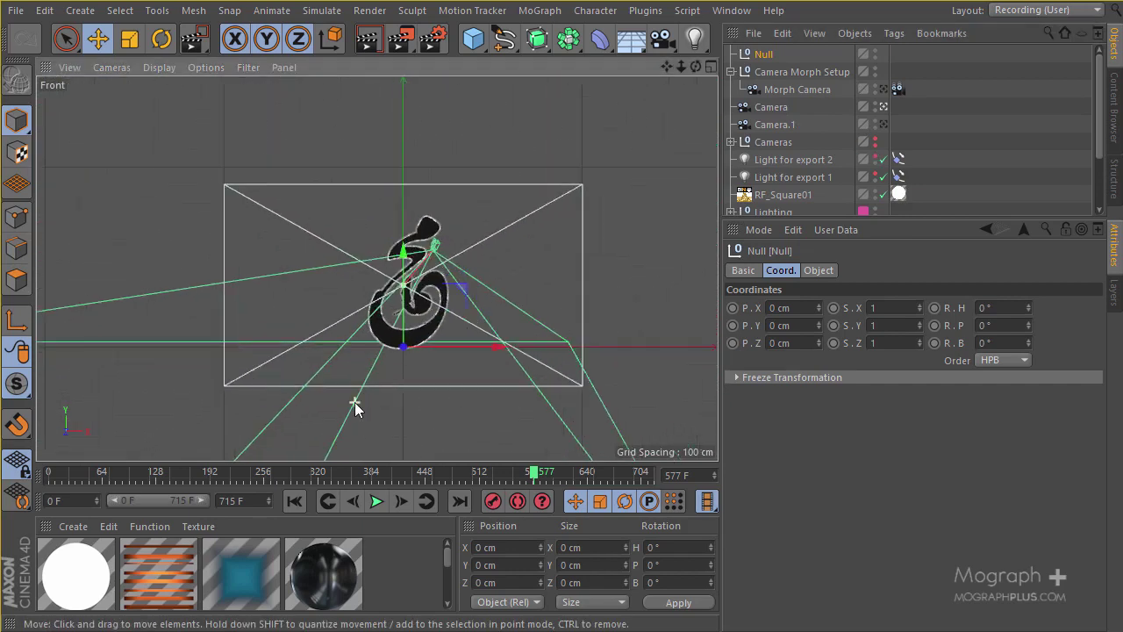
pyautogui.scroll(3, 404, 308)
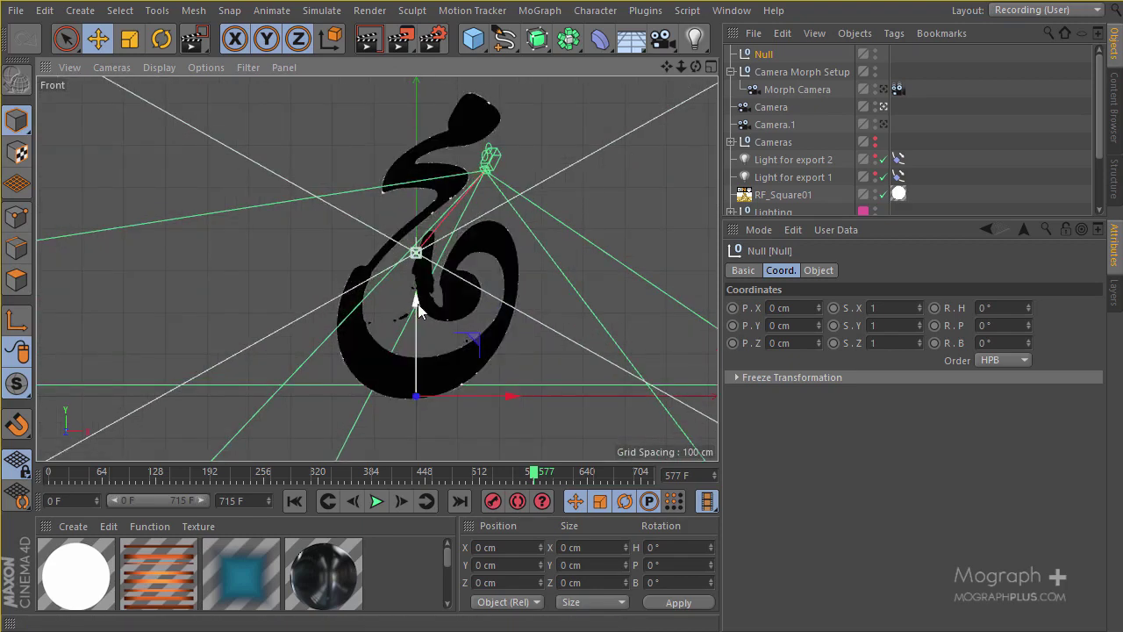
pyautogui.moveTo(418, 277); pyautogui.dragTo(418, 182)
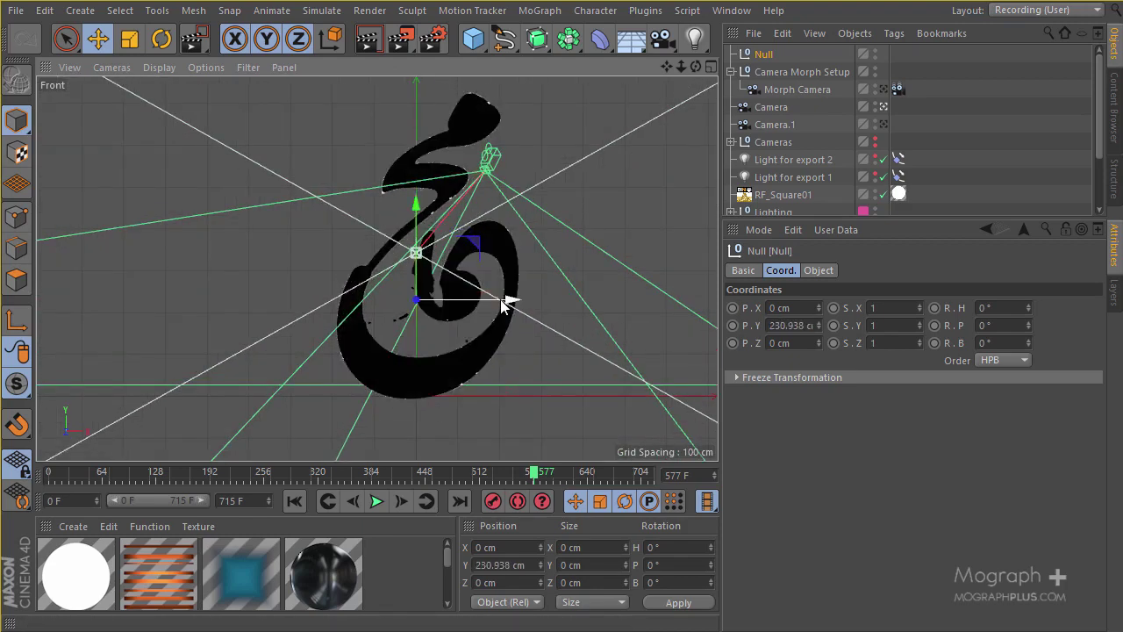
pyautogui.moveTo(509, 301); pyautogui.dragTo(558, 303)
pyautogui.middleClick(447, 298)
pyautogui.middleClick(306, 187)
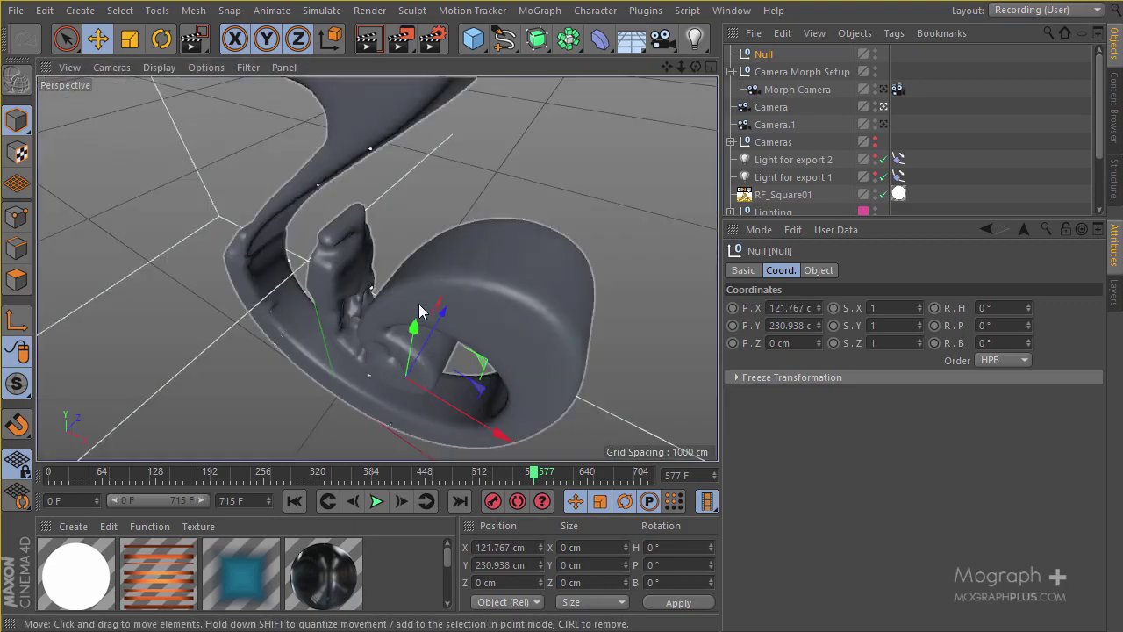
# Refine the null's position inside the curl in perspective to about X 88, Y 175, Z 56 cm
pyautogui.moveTo(406, 330); pyautogui.dragTo(415, 295)
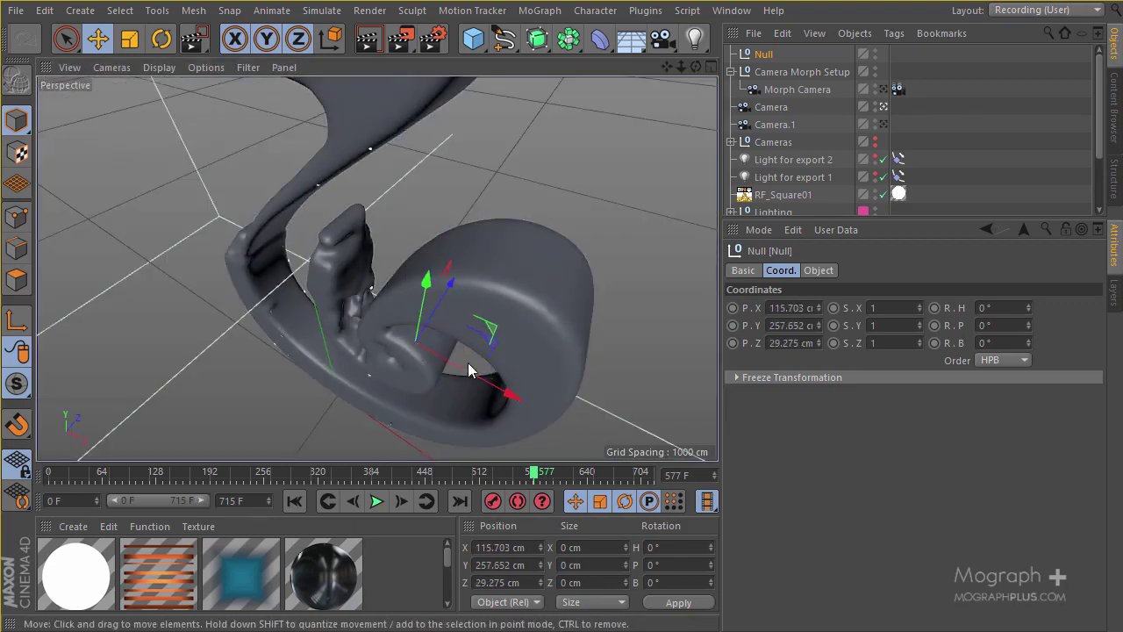
pyautogui.moveTo(508, 395); pyautogui.dragTo(467, 376)
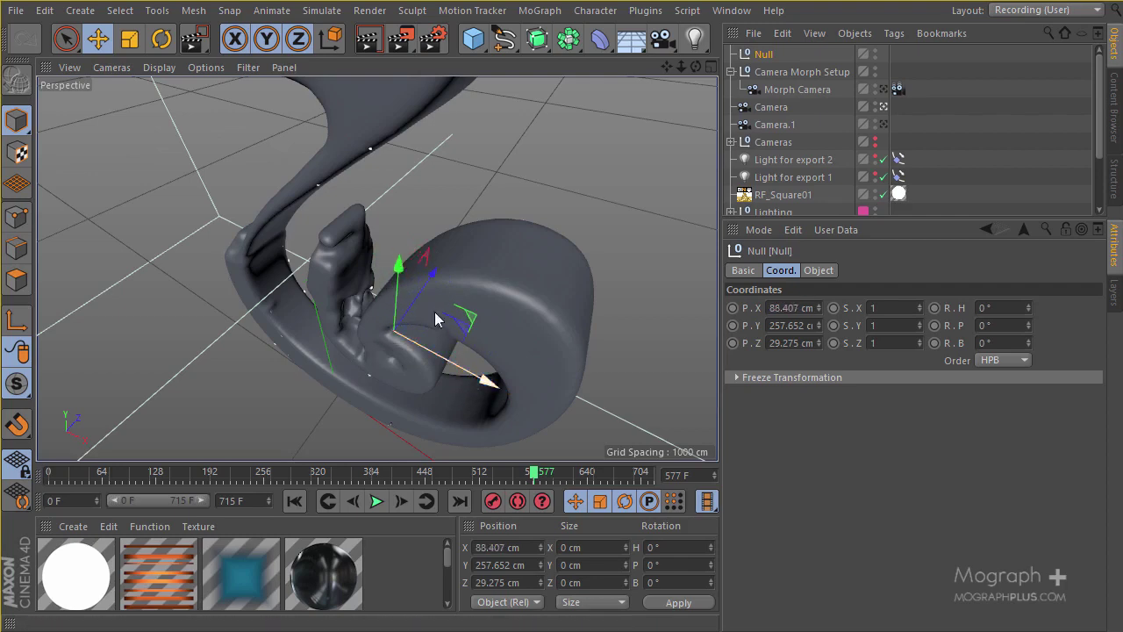
pyautogui.moveTo(389, 264); pyautogui.dragTo(435, 309)
# Shift the null to the middle of the logo's depth in the top view, at about Z 30 cm
pyautogui.middleClick(356, 269)
pyautogui.middleClick(504, 199)
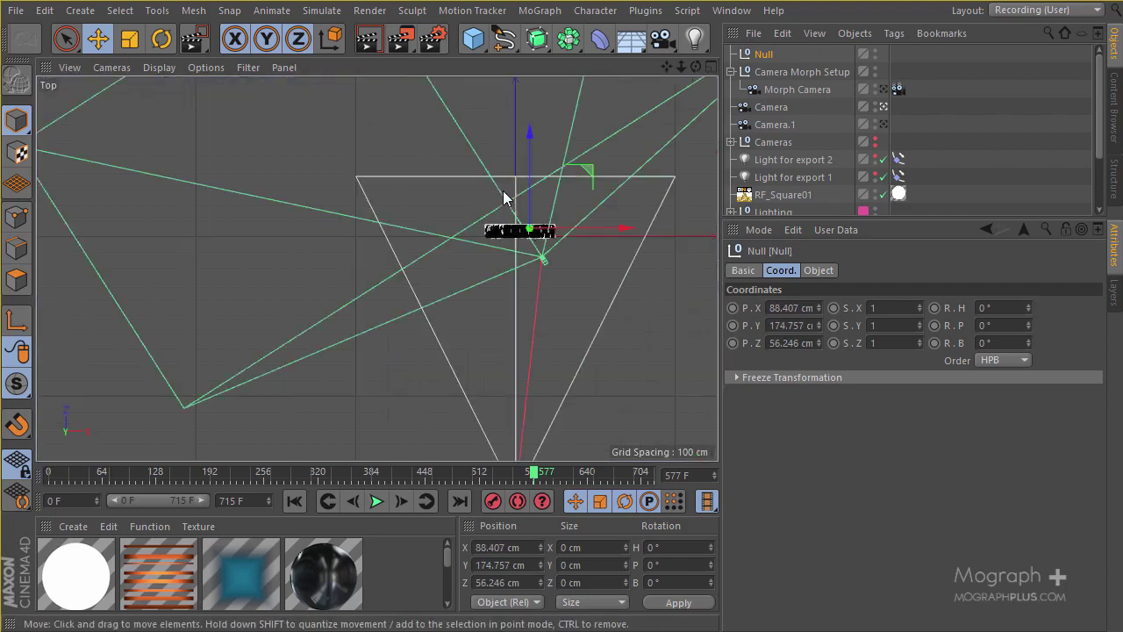
pyautogui.scroll(3, 431, 268)
pyautogui.keyDown('alt'); pyautogui.moveTo(617, 214); pyautogui.dragTo(510, 299, button='middle'); pyautogui.keyUp('alt')
pyautogui.scroll(5, 562, 263)
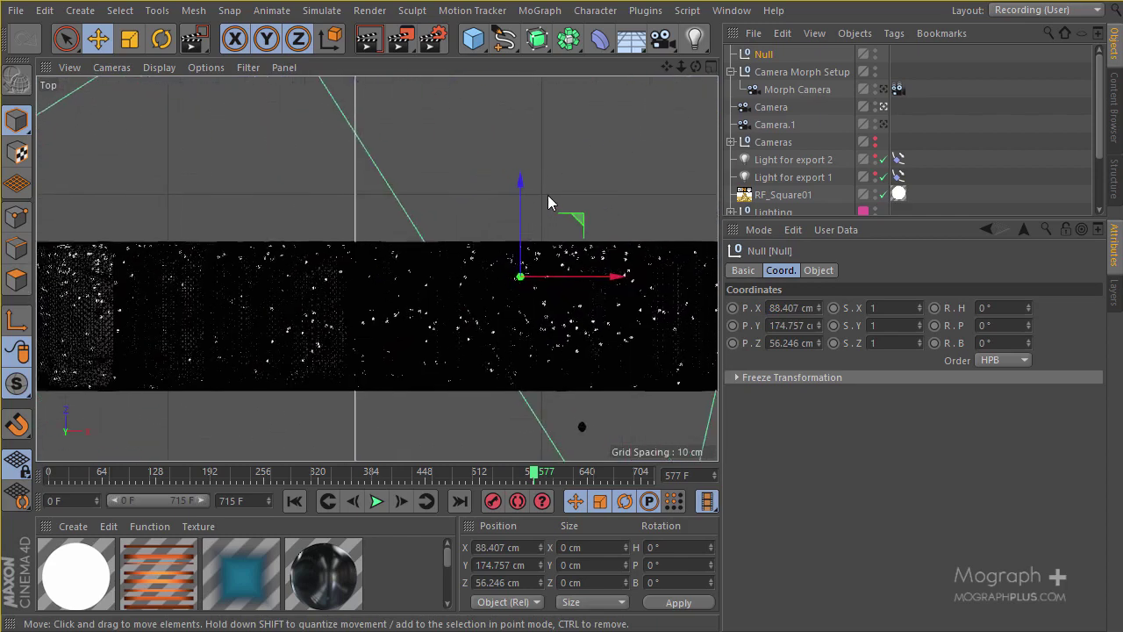
pyautogui.moveTo(518, 181); pyautogui.dragTo(529, 263)
# Make the wide-angle camera a child of the null and select the null
pyautogui.press('F1')
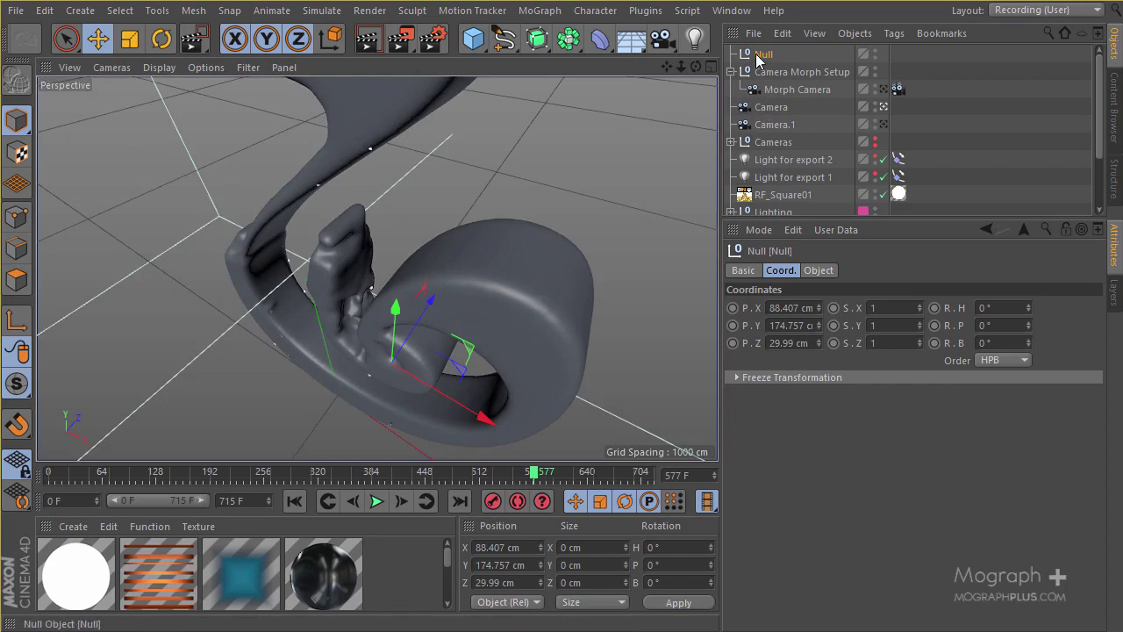
pyautogui.moveTo(758, 55); pyautogui.dragTo(748, 103)
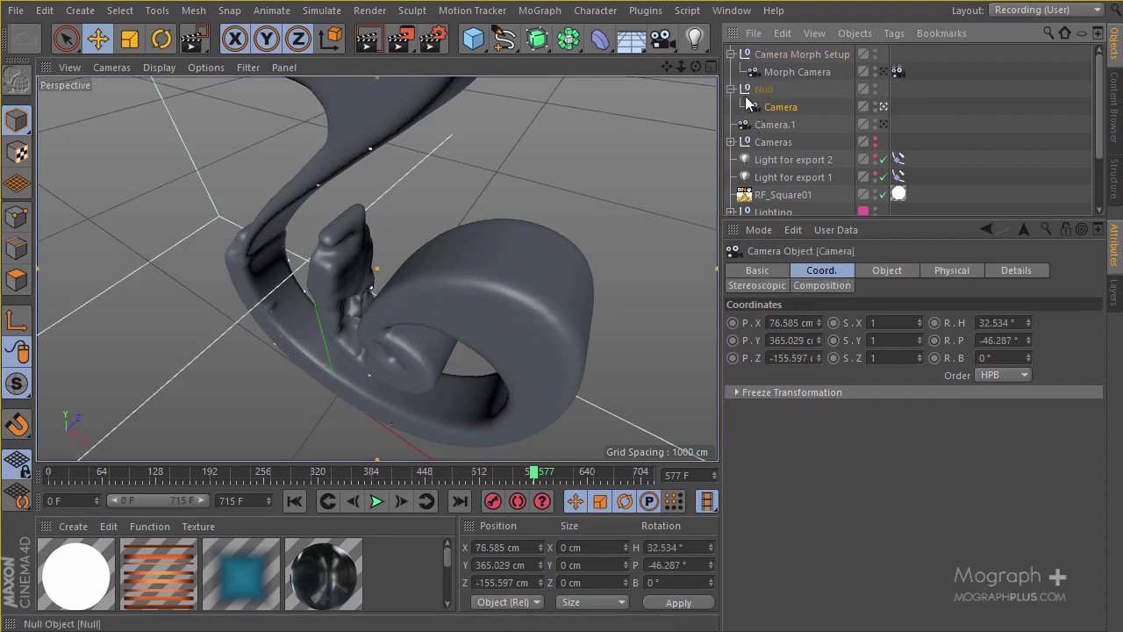
pyautogui.click(762, 92)
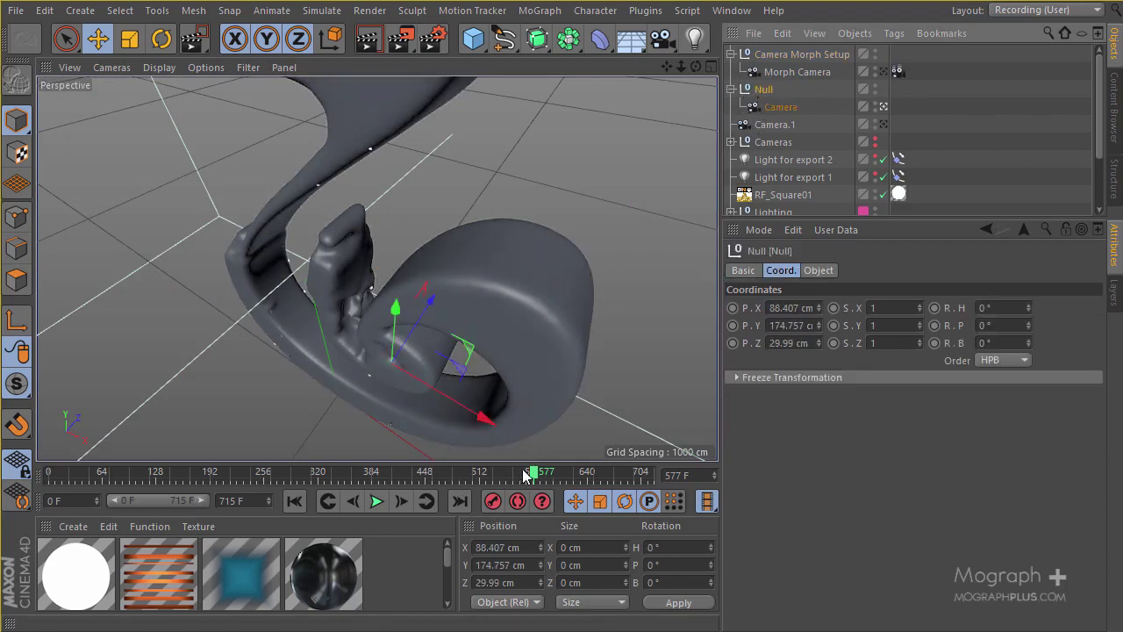
# Turn off position and scale recording and keyframe the null's rotation at 0° on frame 415
pyautogui.moveTo(500, 470); pyautogui.dragTo(401, 473)
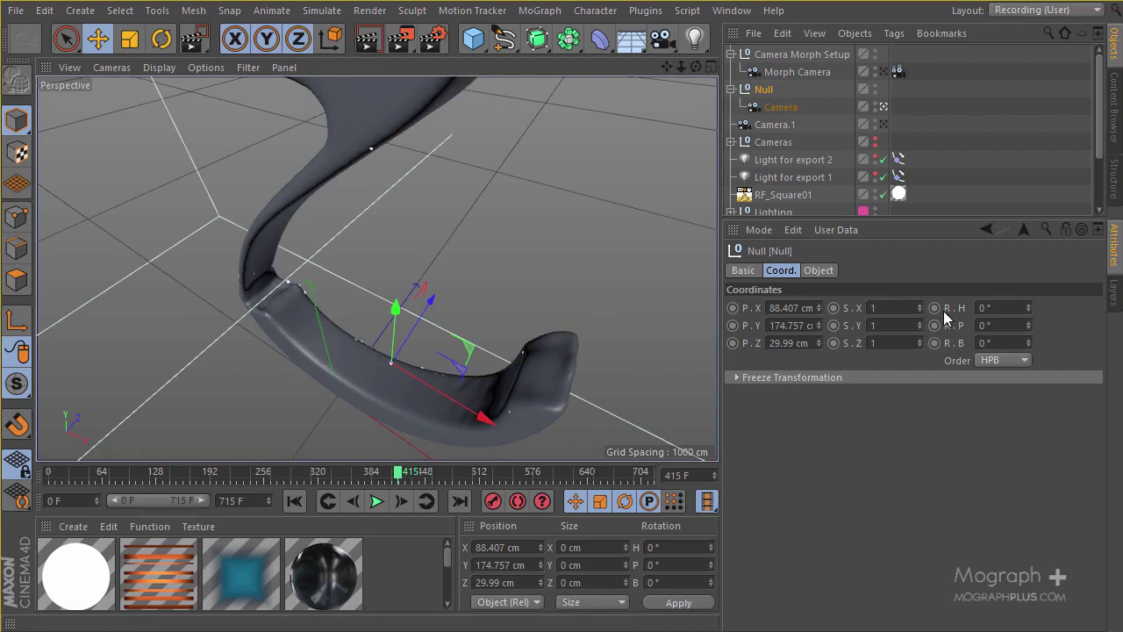
pyautogui.click(575, 501)
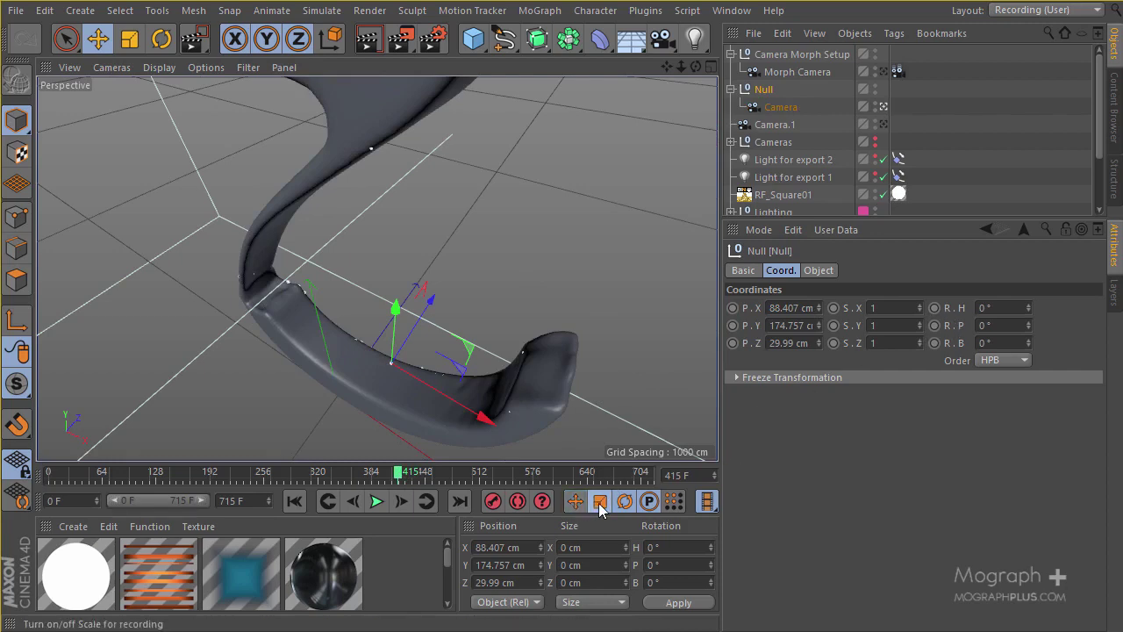
pyautogui.click(935, 308)
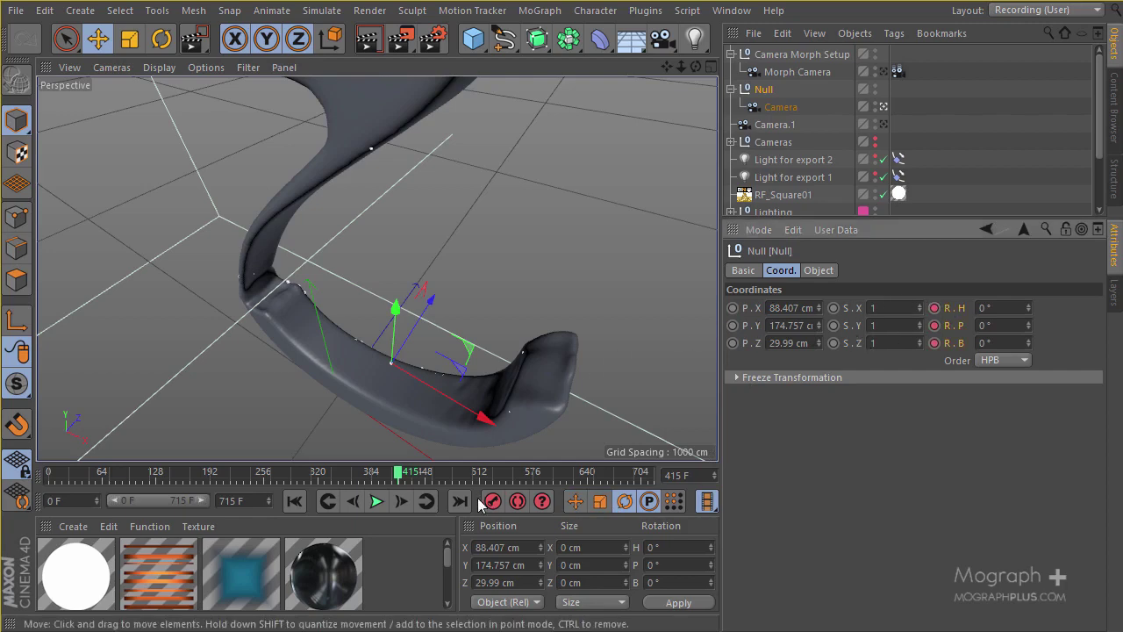
# Keyframe the null's rotation at 0° on frame 600, and return to its key on frame 415
pyautogui.moveTo(401, 476); pyautogui.dragTo(502, 476)
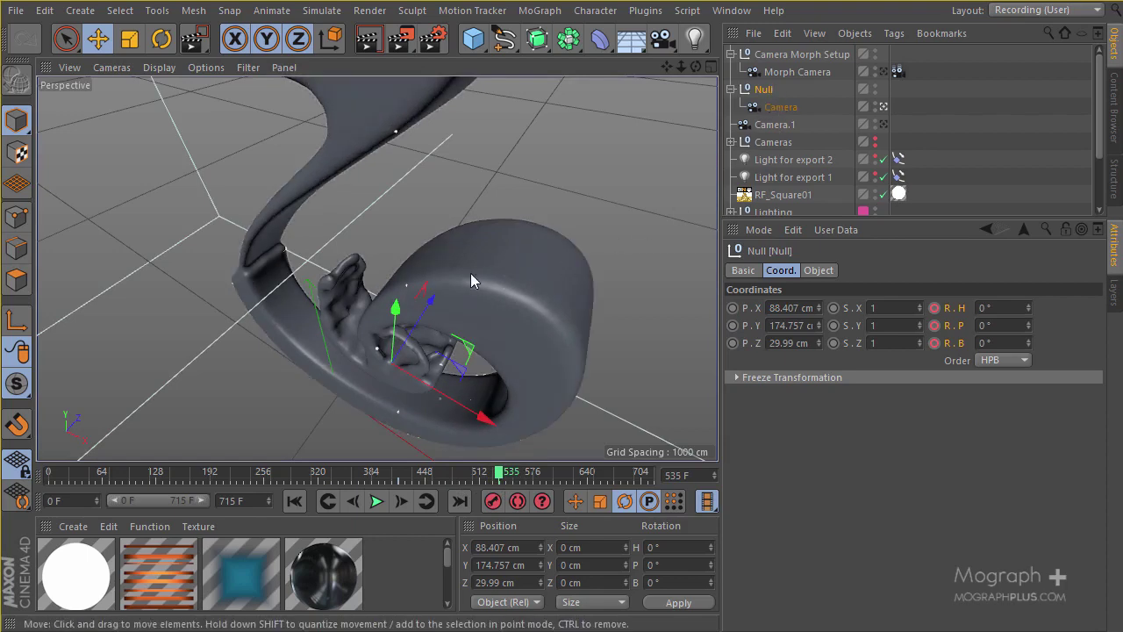
pyautogui.moveTo(520, 475); pyautogui.dragTo(542, 477)
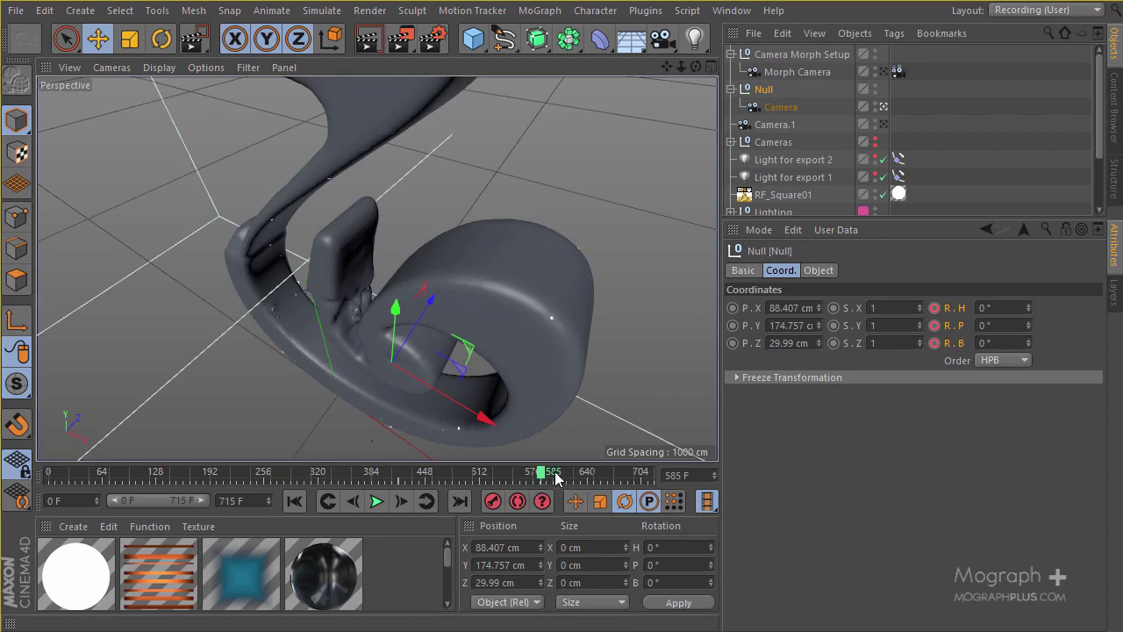
pyautogui.click(556, 477)
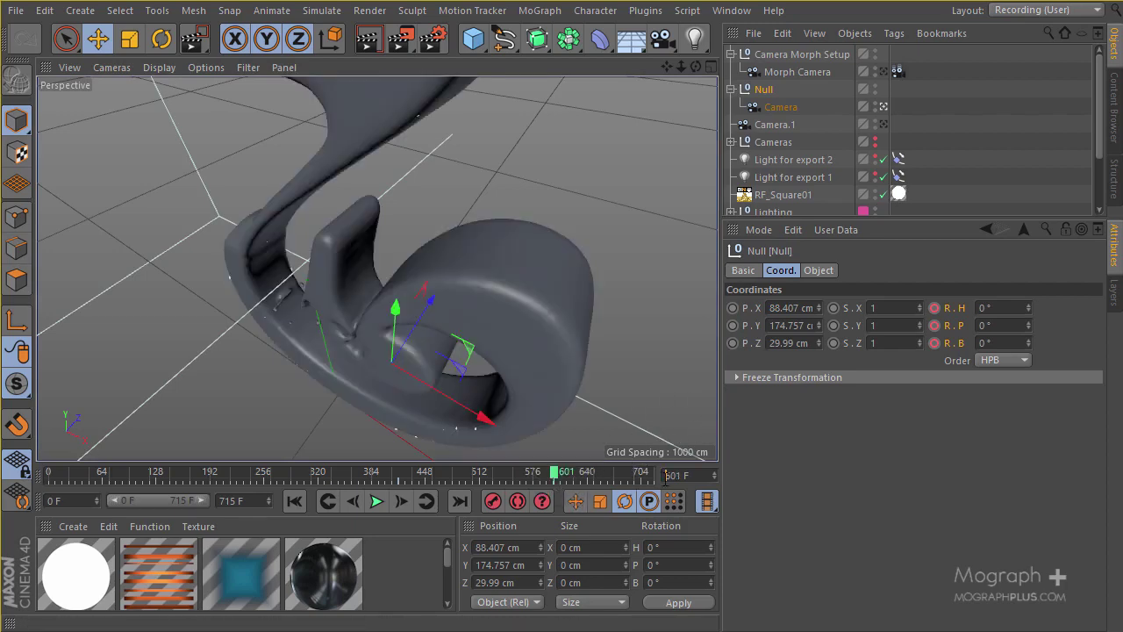
pyautogui.doubleClick(665, 476)
pyautogui.write('600')
pyautogui.press('Return')
pyautogui.click(333, 506)
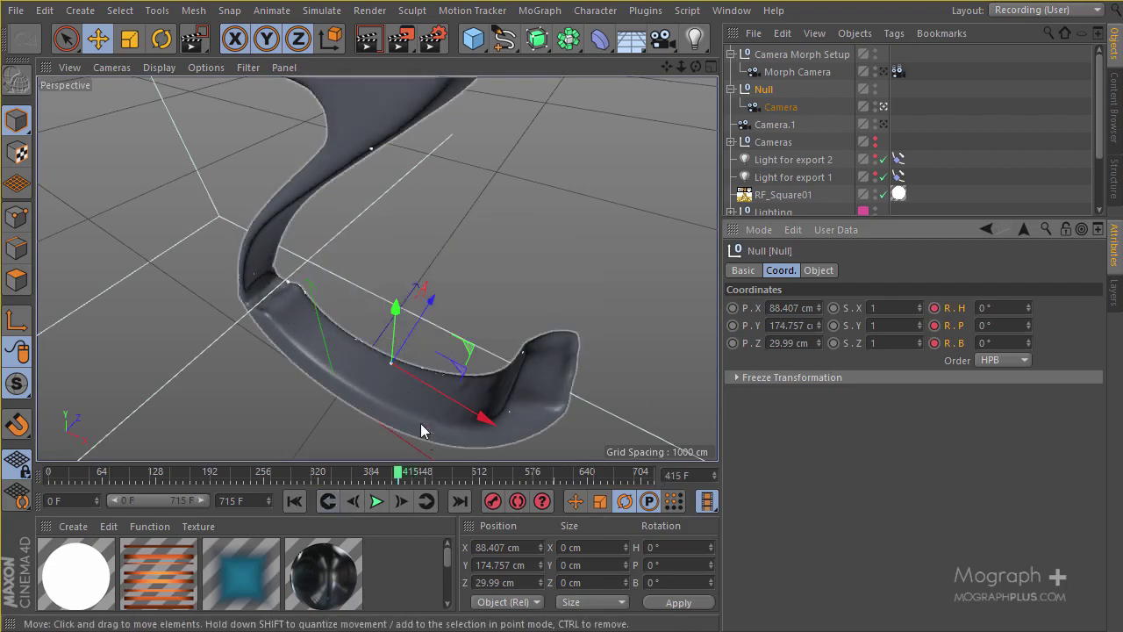
# Rotate the null to about H -50°, P -4.2°, B -2.6° on frame 415 and keyframe the rotation
pyautogui.click(164, 39)
pyautogui.moveTo(397, 425); pyautogui.dragTo(326, 403)
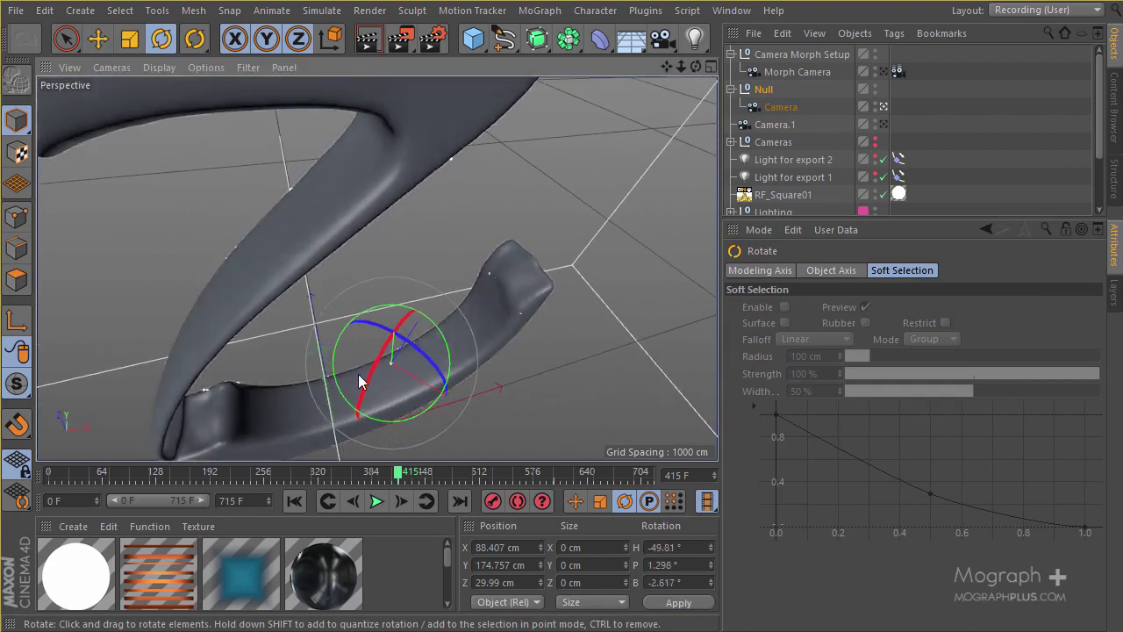
pyautogui.moveTo(374, 359)
pyautogui.mouseDown()
pyautogui.moveTo(370, 370)
pyautogui.moveTo(382, 352)
pyautogui.mouseUp()
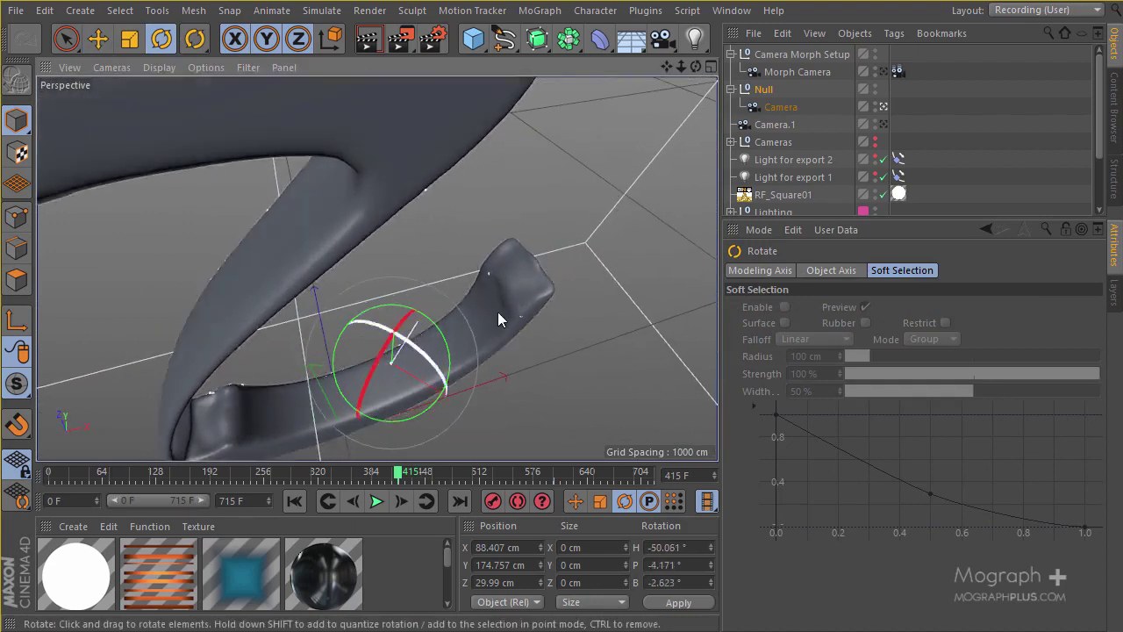
pyautogui.click(765, 90)
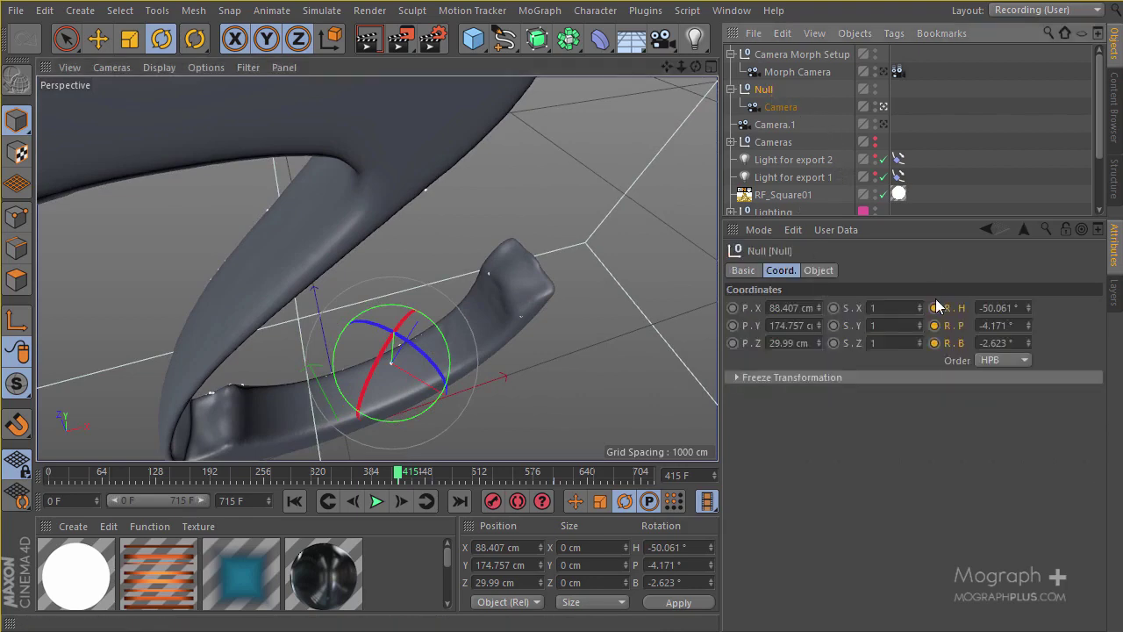
pyautogui.click(935, 307)
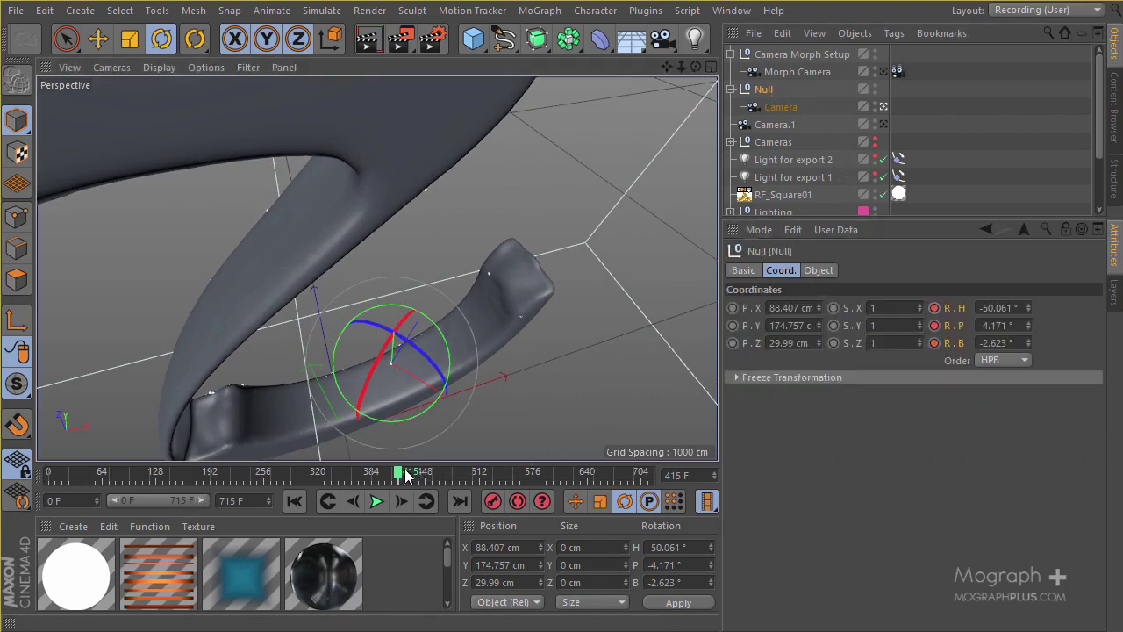
# Reframe the curl by orbiting the wide-angle camera to about H 30.4°, P -43°, and check the move up to frame 572
pyautogui.moveTo(406, 475); pyautogui.dragTo(496, 472)
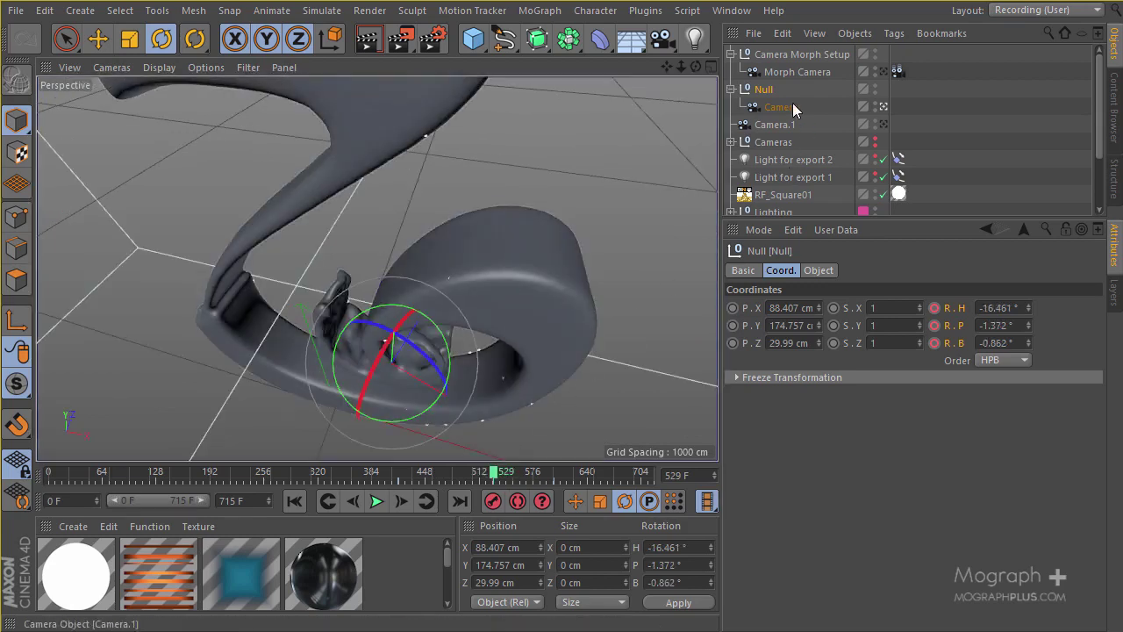
pyautogui.click(790, 106)
pyautogui.keyDown('alt'); pyautogui.moveTo(396, 279); pyautogui.dragTo(437, 232); pyautogui.keyUp('alt')
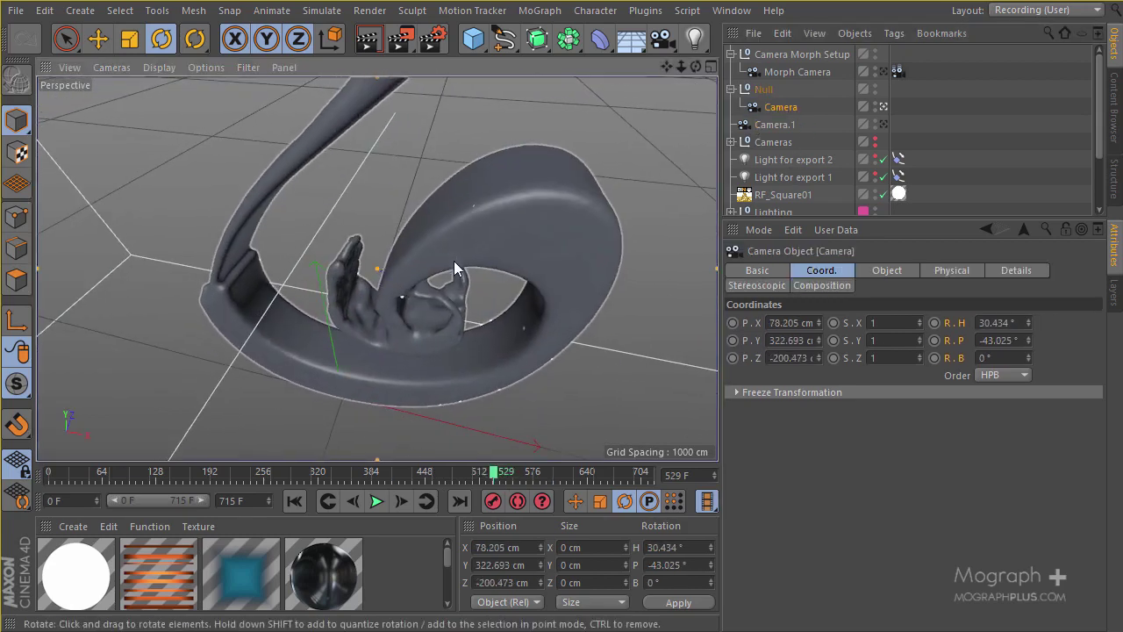
pyautogui.moveTo(494, 473); pyautogui.dragTo(531, 476)
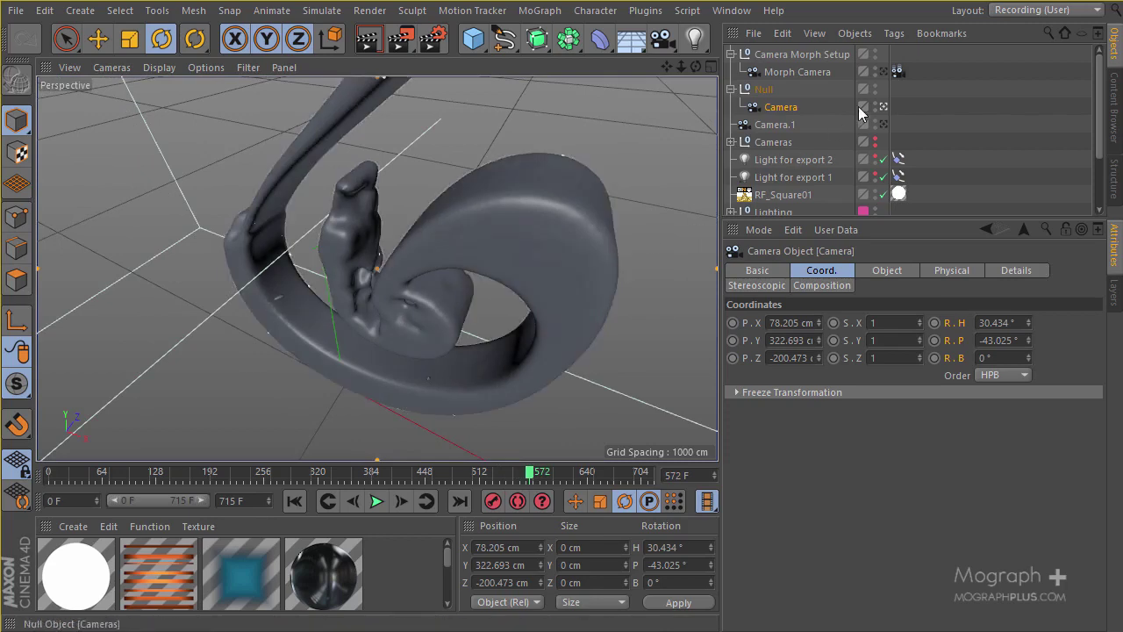
# Keyframe the Camera Morph tag's Blend at 0% on frame 590
pyautogui.click(897, 71)
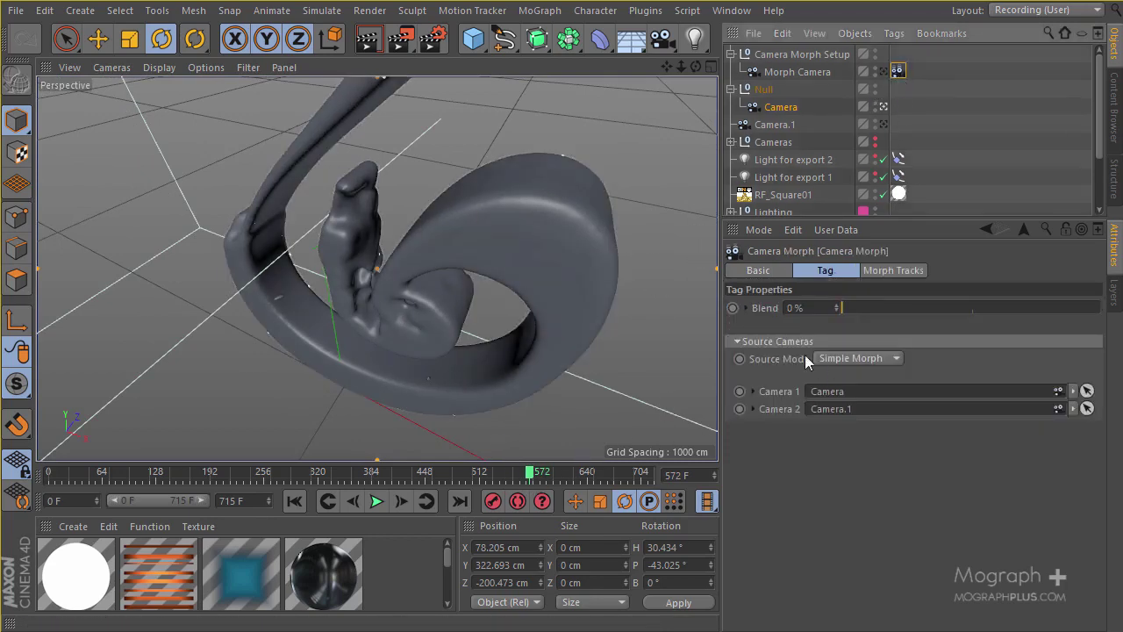
pyautogui.click(690, 475)
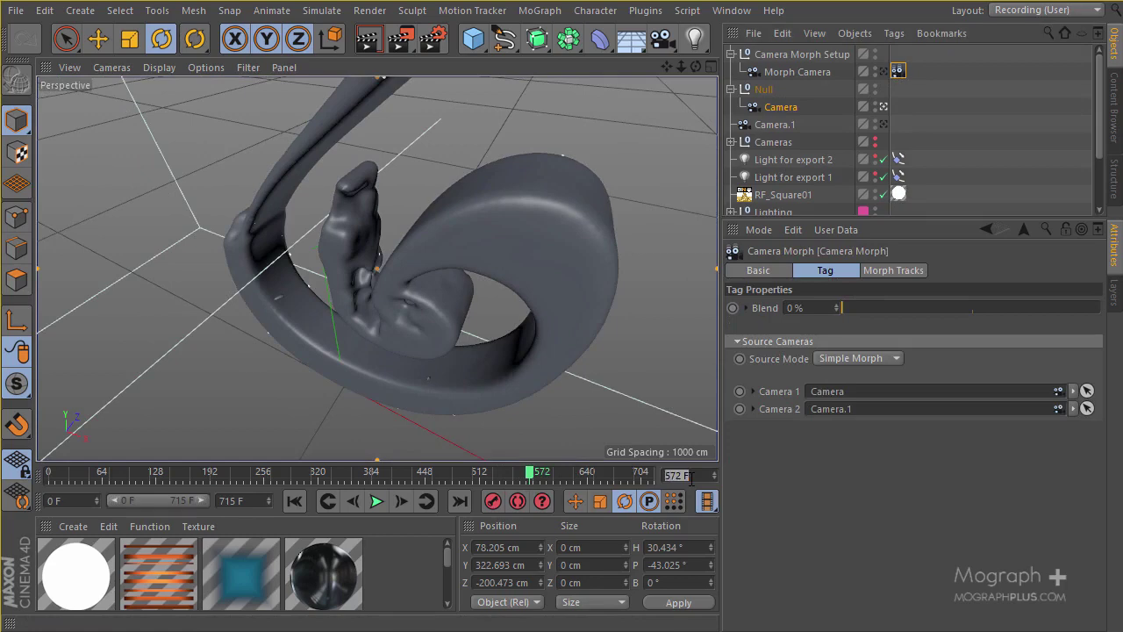
pyautogui.write('590')
pyautogui.press('Return')
pyautogui.click(734, 308)
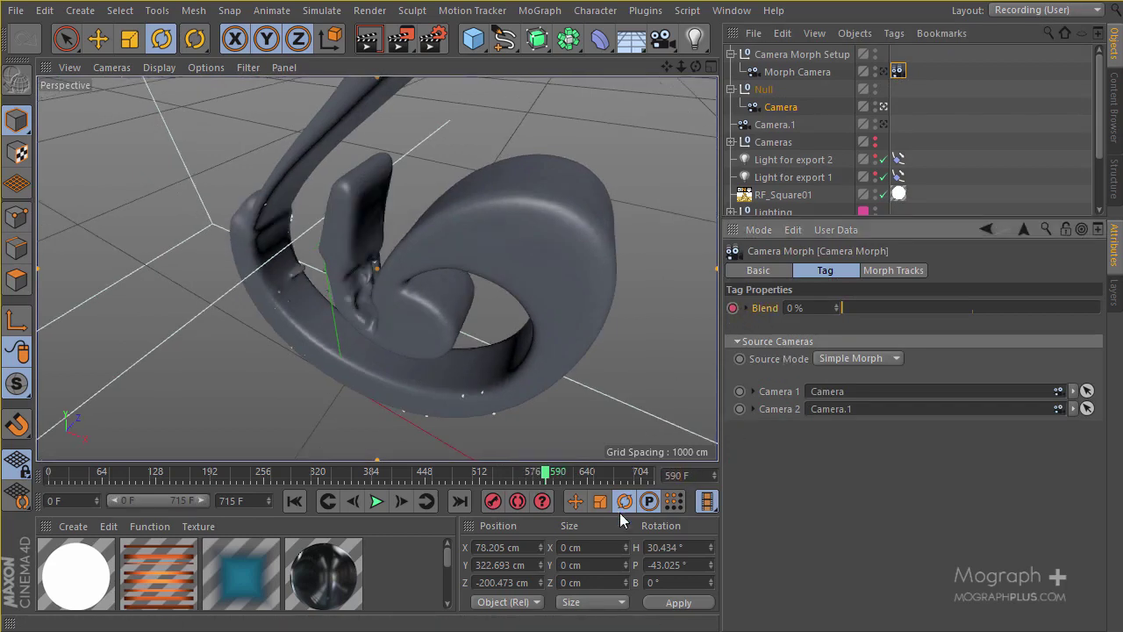
# Keyframe the Camera Morph's Blend at 100% on the last frame, 715
pyautogui.moveTo(636, 476); pyautogui.dragTo(674, 492)
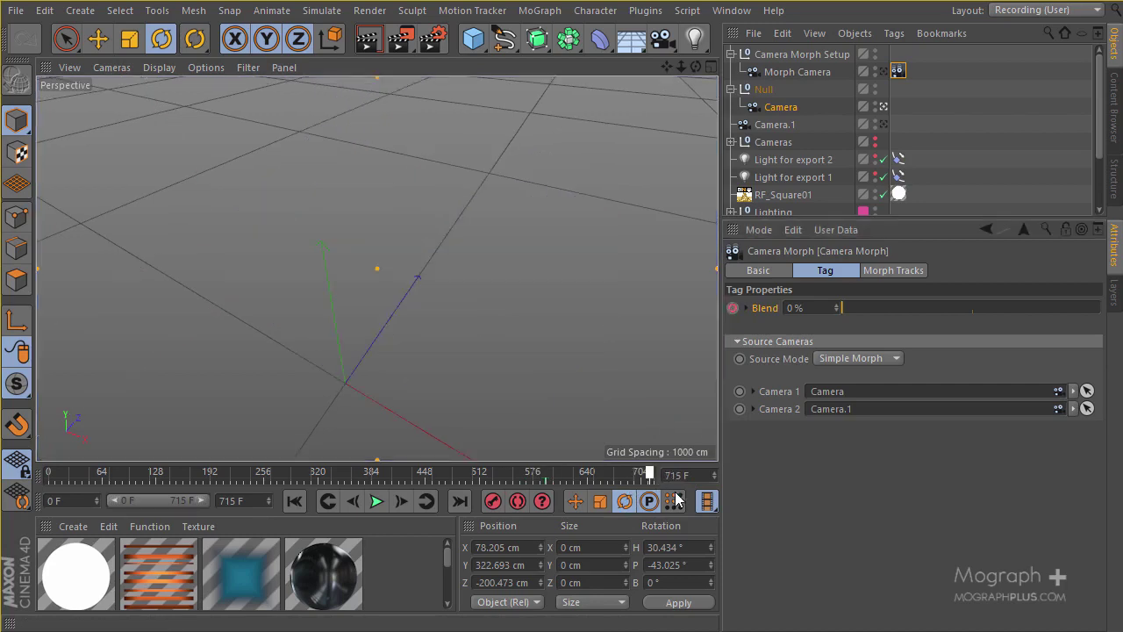
pyautogui.moveTo(1046, 308); pyautogui.dragTo(1102, 308)
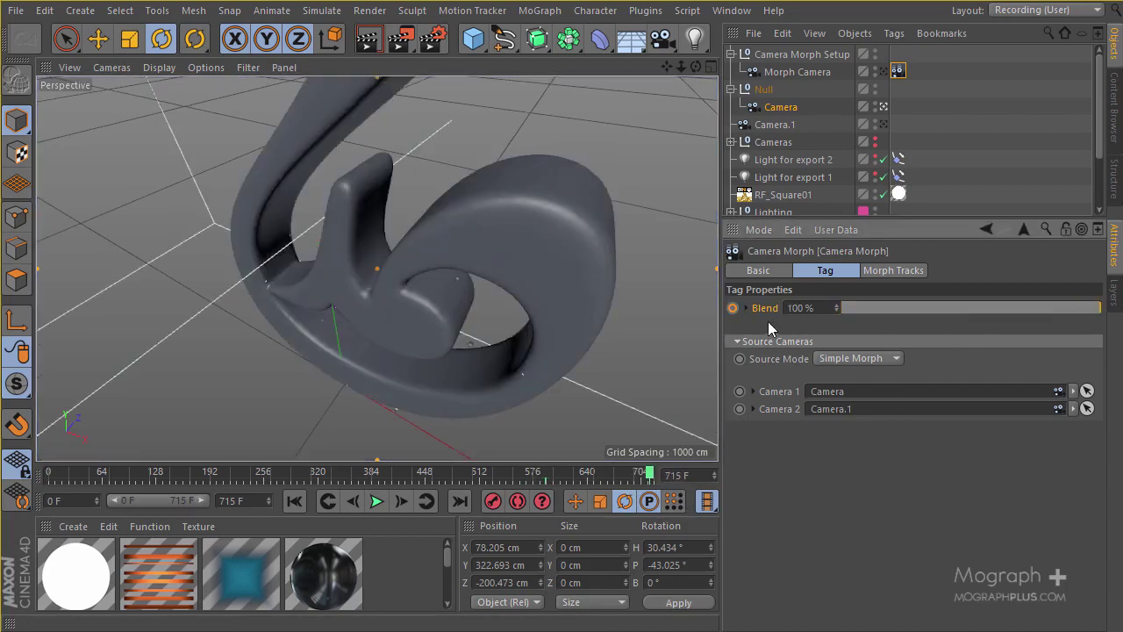
pyautogui.click(734, 308)
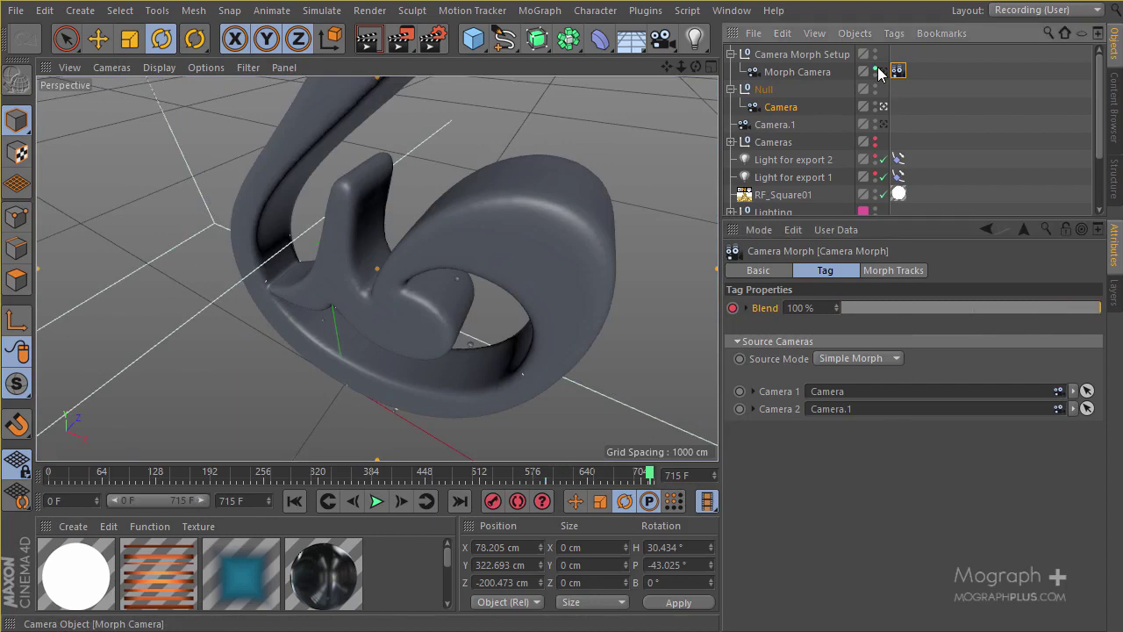
# Look through the Morph Camera and scrub the frames around the rotation and blend to examine the camera move
pyautogui.click(883, 72)
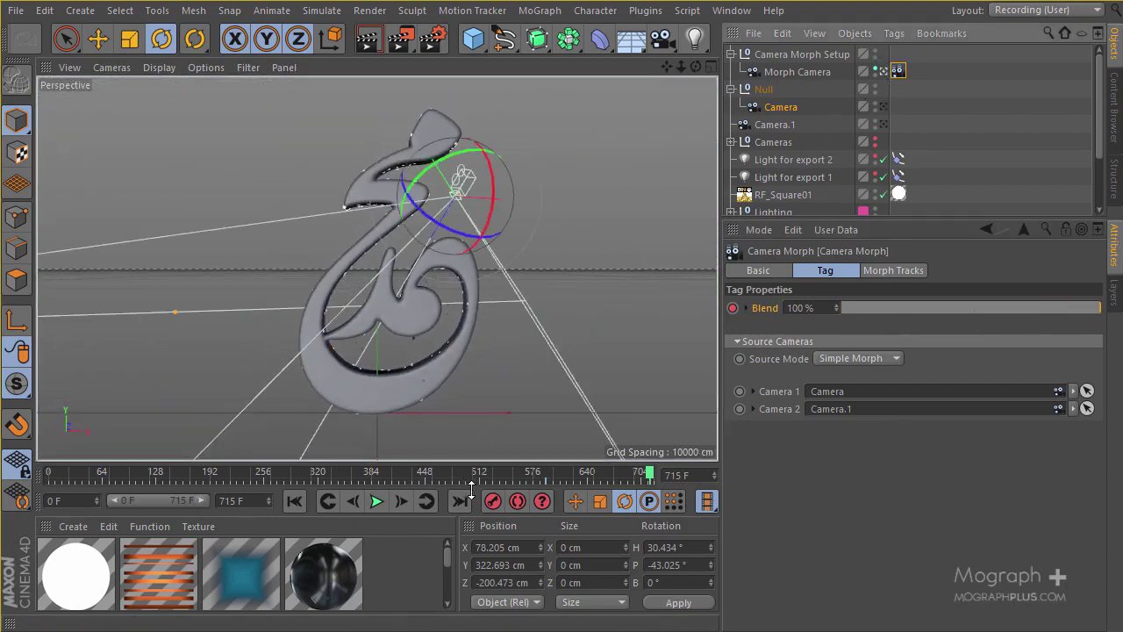
pyautogui.moveTo(555, 471); pyautogui.dragTo(446, 475)
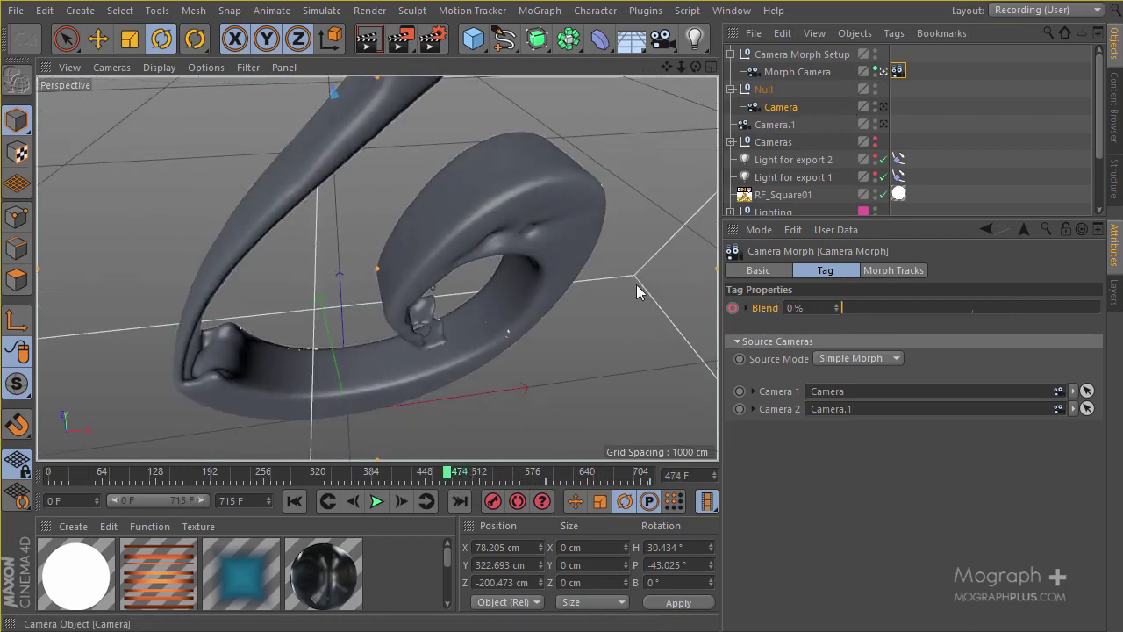
pyautogui.moveTo(476, 481); pyautogui.dragTo(585, 476)
# Open the null's F-curves and isolate the Rotation H curve by turning off the display of all tracks
pyautogui.rightClick(741, 120)
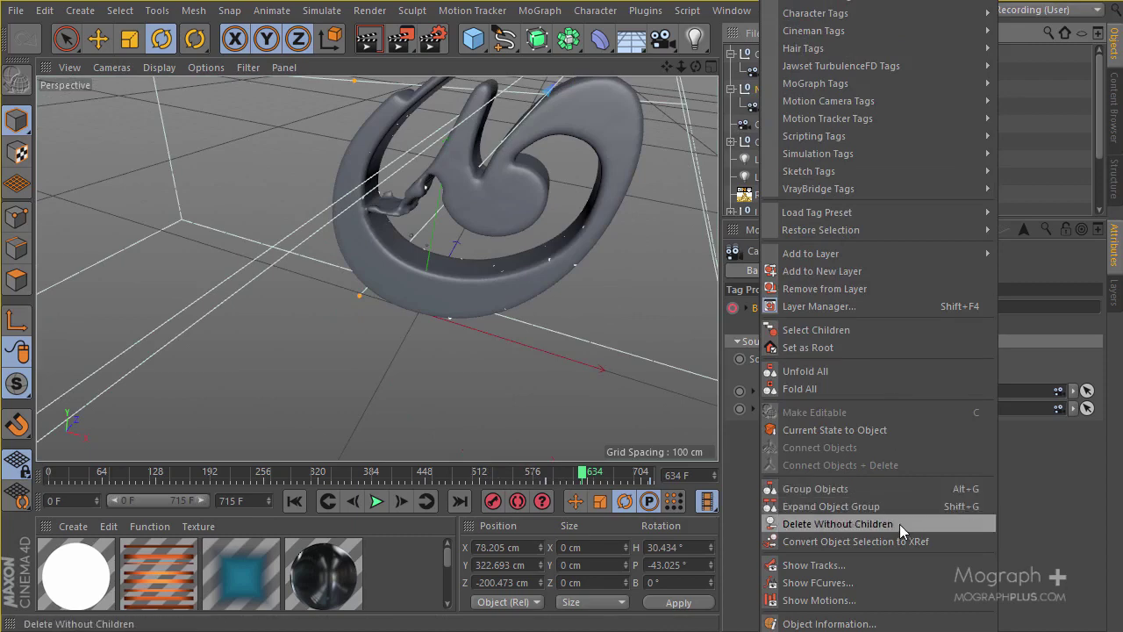
pyautogui.click(876, 582)
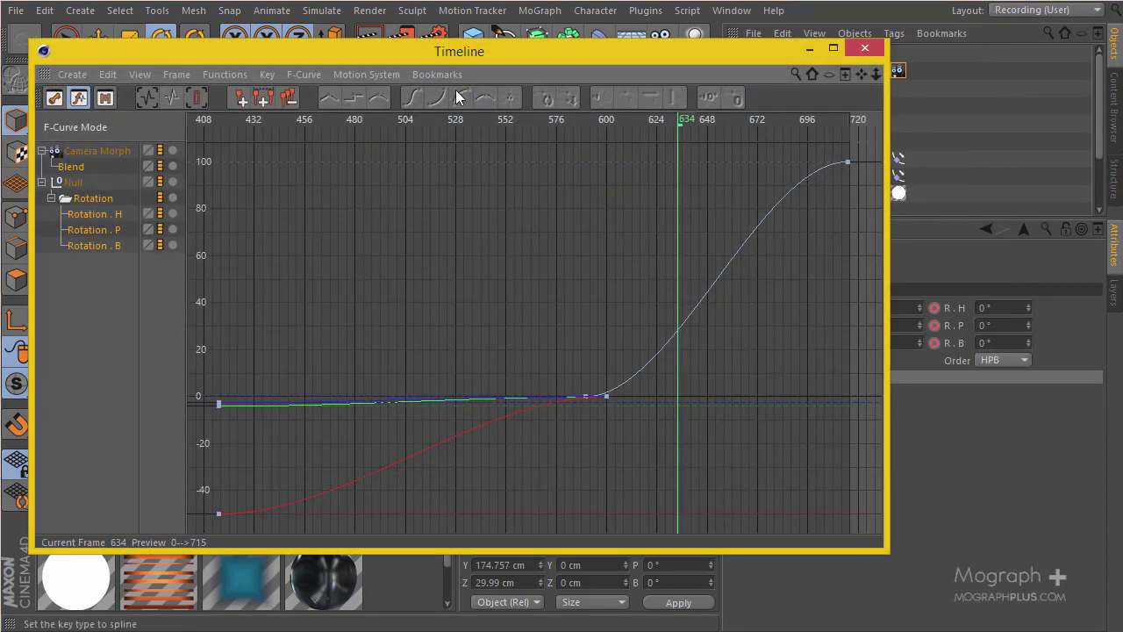
pyautogui.click(88, 214)
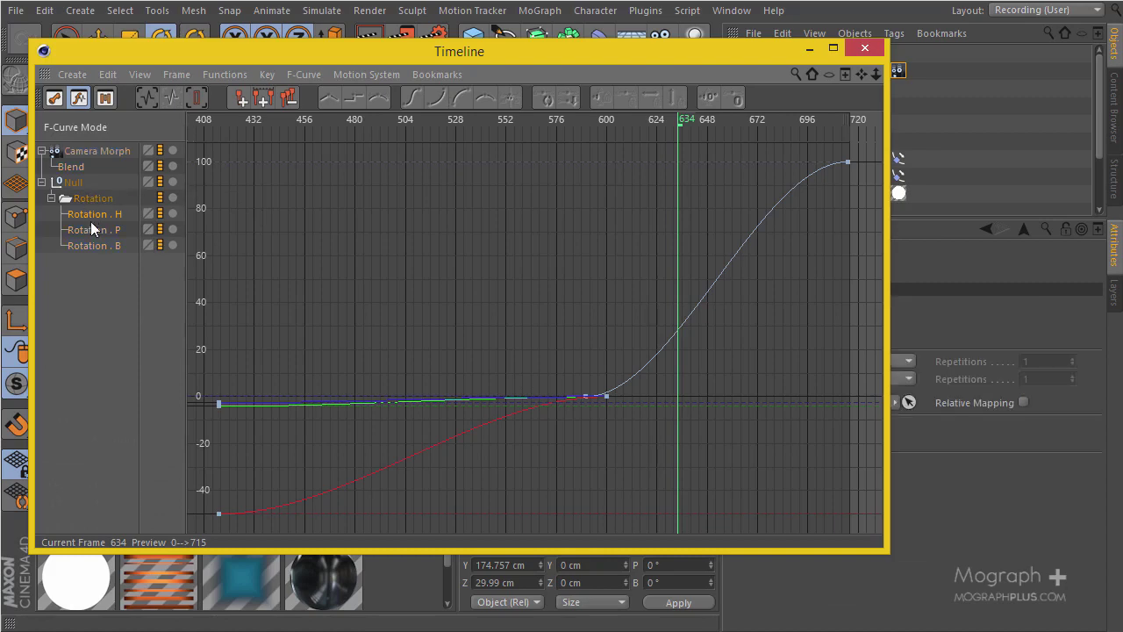
pyautogui.click(96, 224)
pyautogui.click(230, 75)
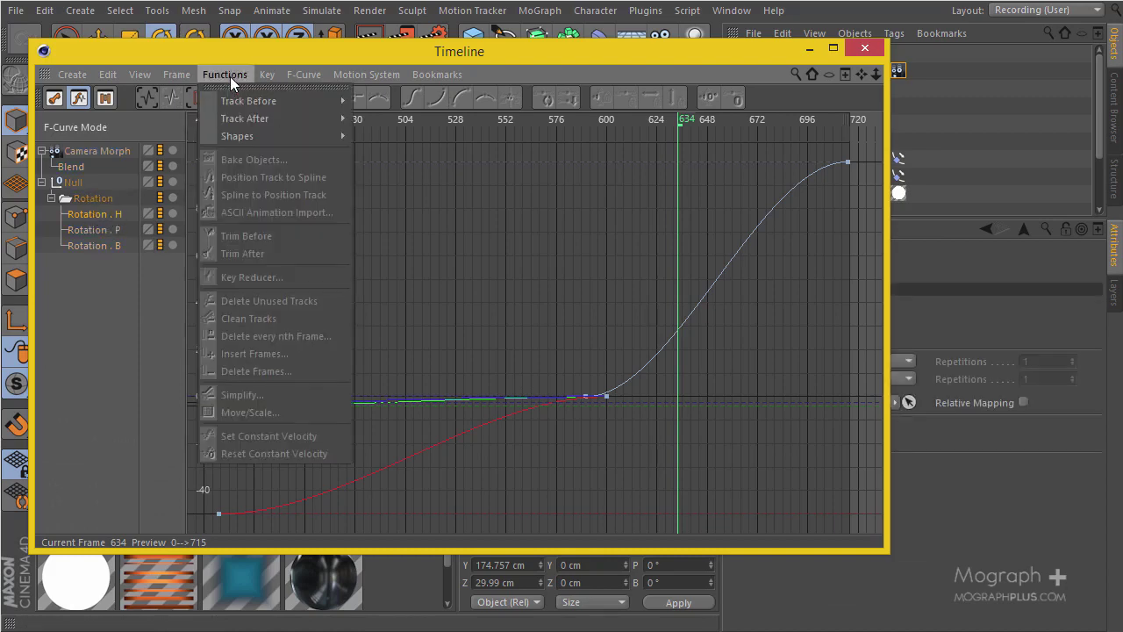
pyautogui.moveTo(308, 77)
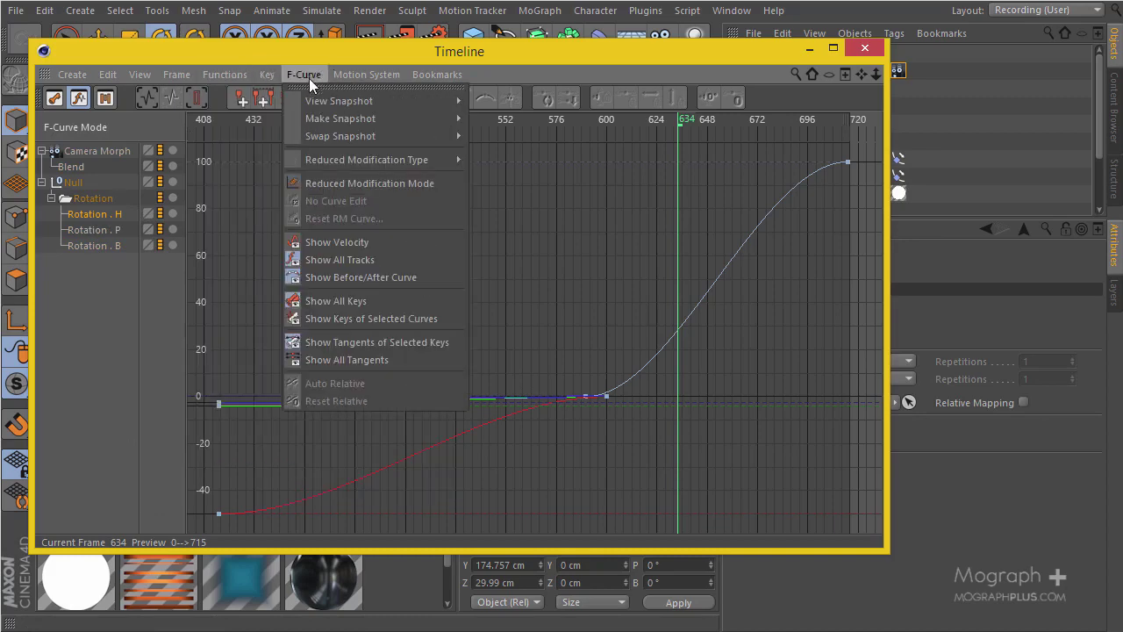
pyautogui.click(403, 262)
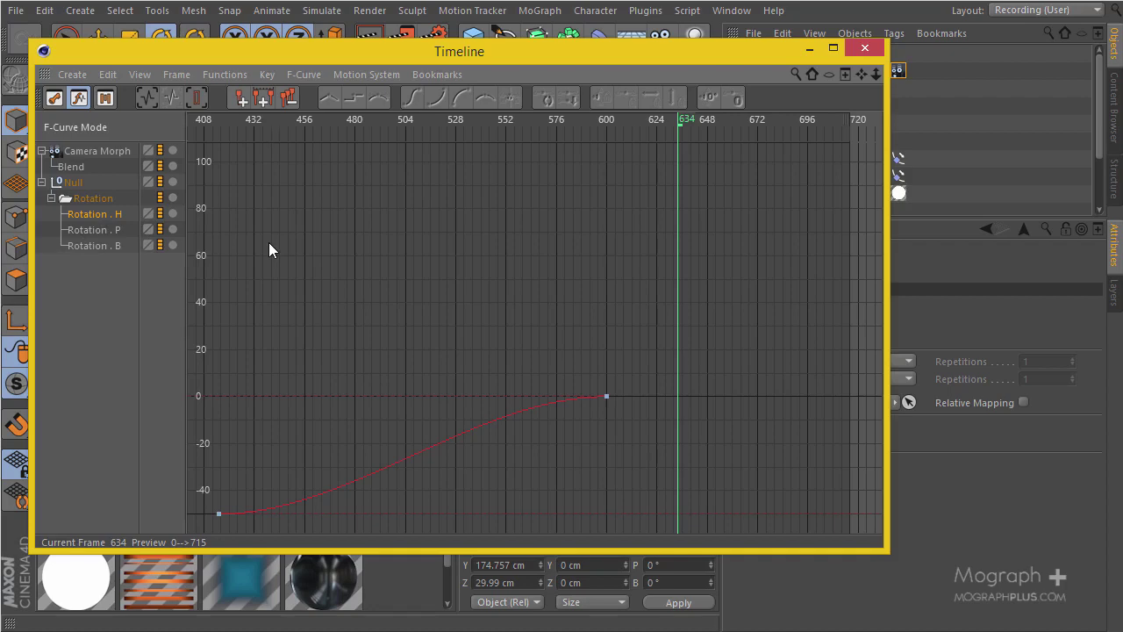
# Raise the Rotation H tangent of the frame 415 key to about 20.6 F and 5.2° for a faster start
pyautogui.click(396, 310)
pyautogui.moveTo(743, 333); pyautogui.dragTo(225, 541)
pyautogui.press('s')
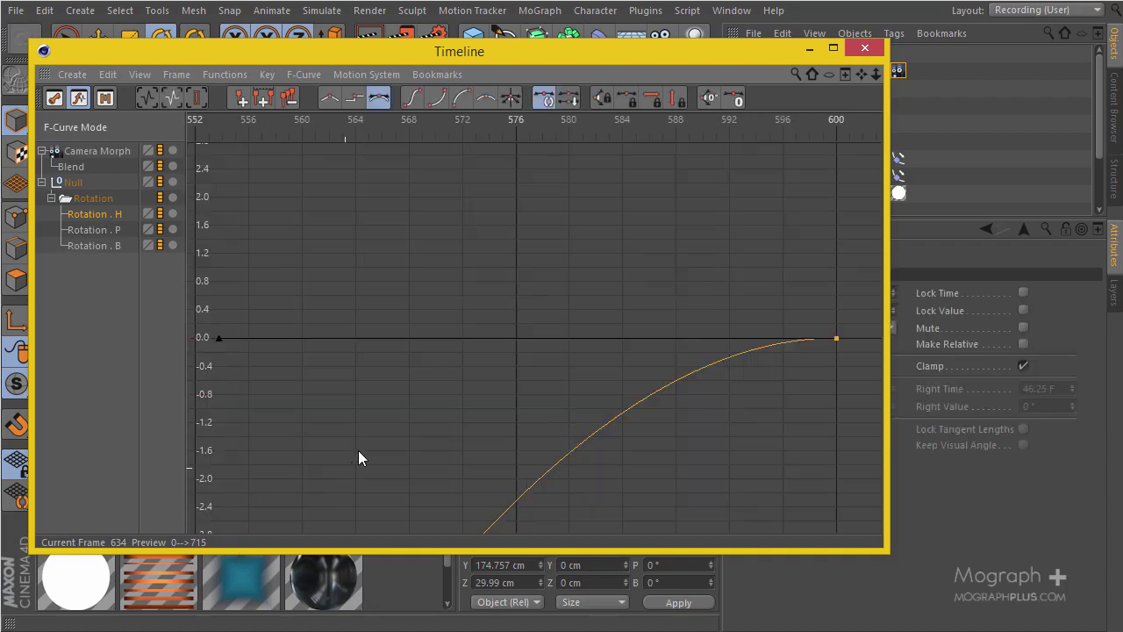
pyautogui.keyDown('alt'); pyautogui.moveTo(466, 423); pyautogui.dragTo(592, 309, button='middle'); pyautogui.keyUp('alt')
pyautogui.moveTo(591, 309)
pyautogui.keyDown('alt'); pyautogui.mouseDown(button='right')
pyautogui.moveTo(471, 403)
pyautogui.moveTo(583, 309)
pyautogui.moveTo(734, 412)
pyautogui.moveTo(591, 316)
pyautogui.mouseUp(button='right'); pyautogui.keyUp('alt')
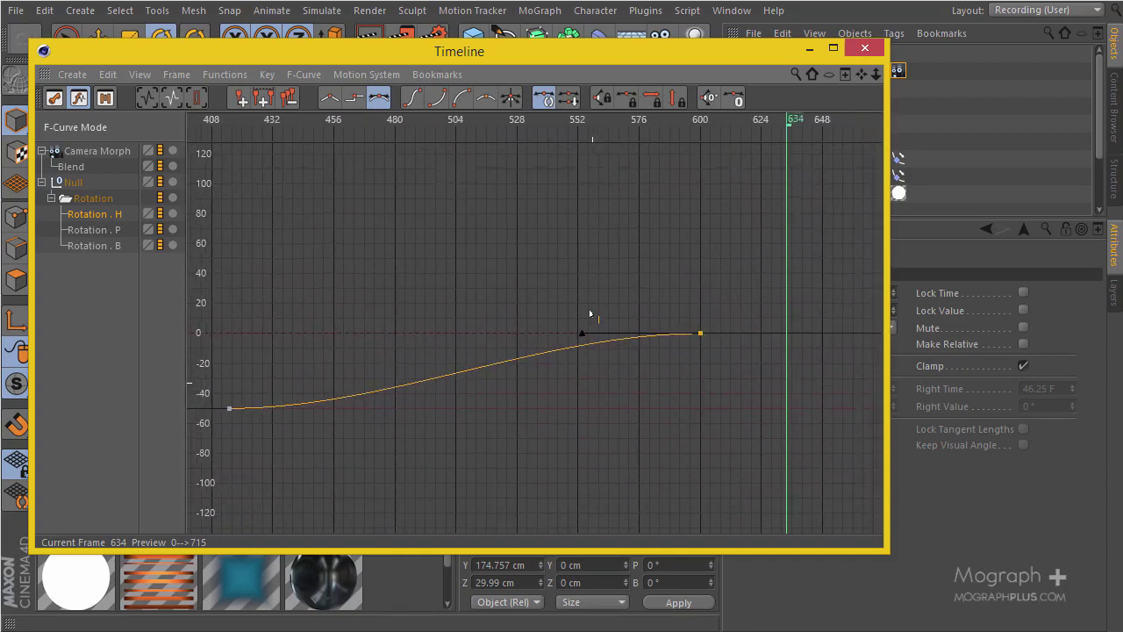
pyautogui.keyDown('alt'); pyautogui.moveTo(711, 279); pyautogui.dragTo(758, 282, button='middle'); pyautogui.keyUp('alt')
pyautogui.moveTo(791, 311); pyautogui.dragTo(232, 471)
pyautogui.press('h')
pyautogui.moveTo(352, 410); pyautogui.dragTo(226, 519)
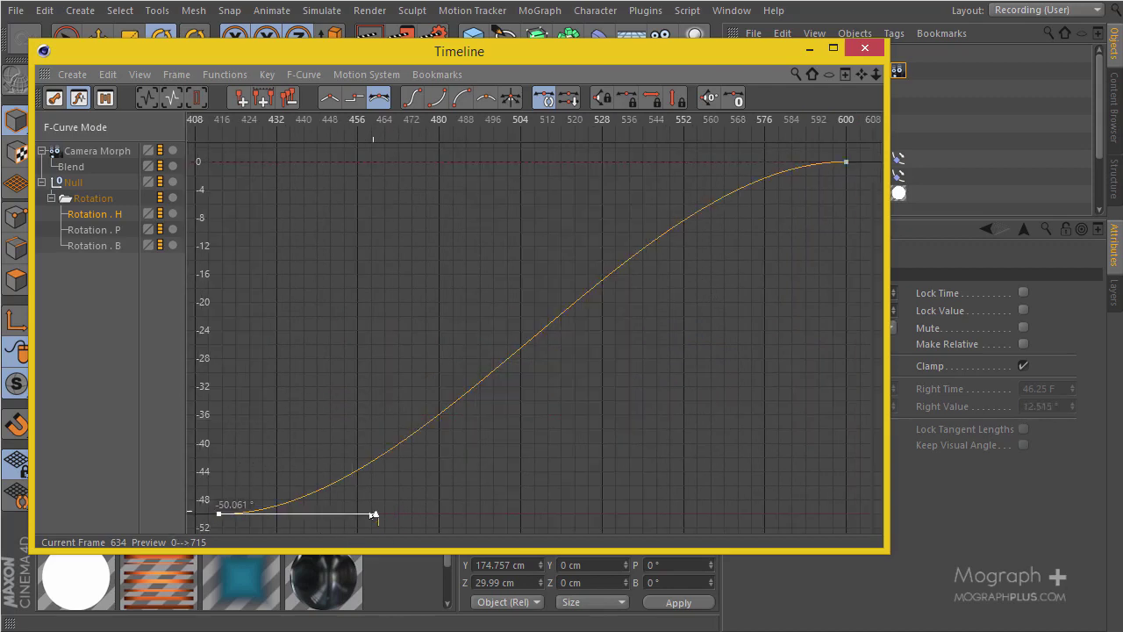
pyautogui.moveTo(376, 513); pyautogui.dragTo(289, 477)
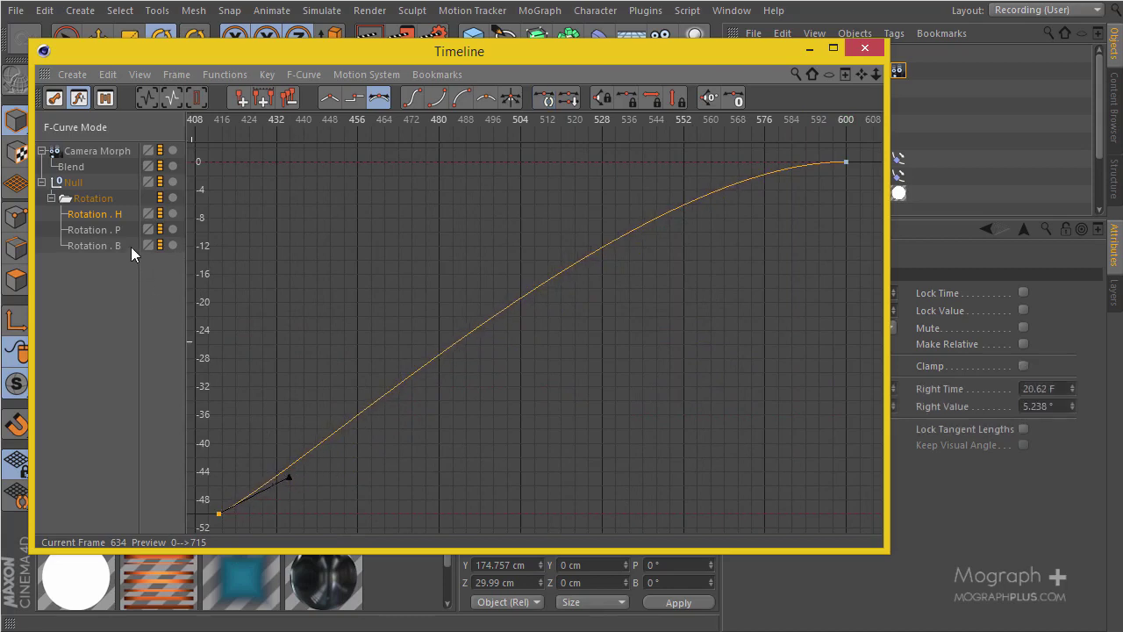
# Raise the Rotation P tangent of the frame 415 key to about 21.7 F and 1.4°
pyautogui.click(111, 231)
pyautogui.click(228, 190)
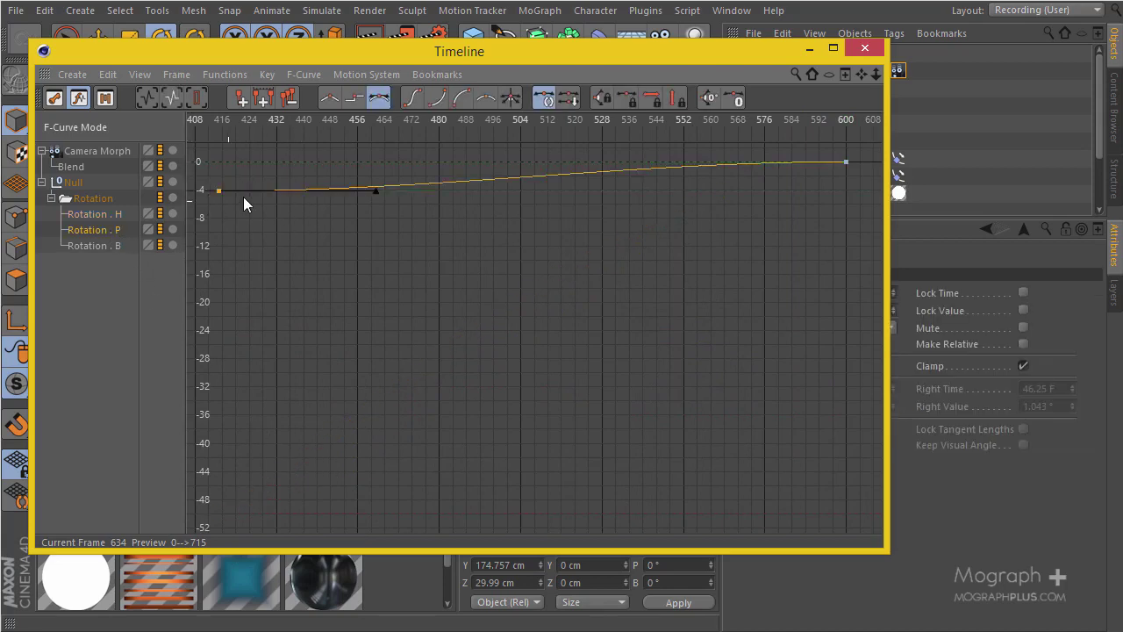
pyautogui.keyDown('ctrl'); pyautogui.click(296, 185); pyautogui.keyUp('ctrl')
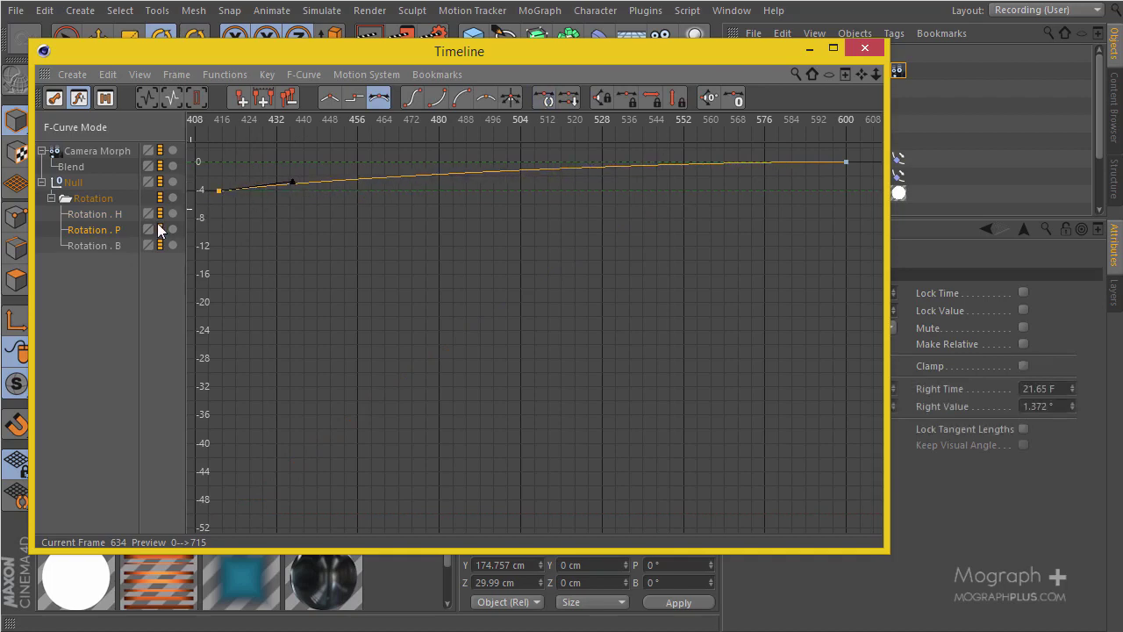
# Raise the Rotation B tangent of the frame 415 key to about 22.7 F and 0.37°, and close the Timeline
pyautogui.click(104, 246)
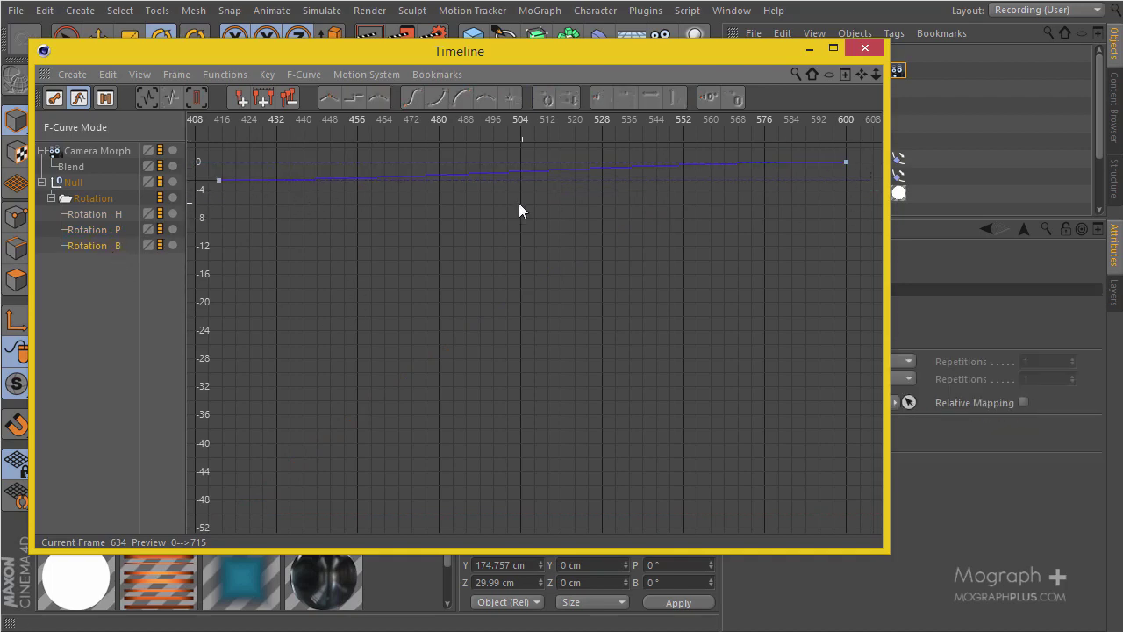
pyautogui.press('h')
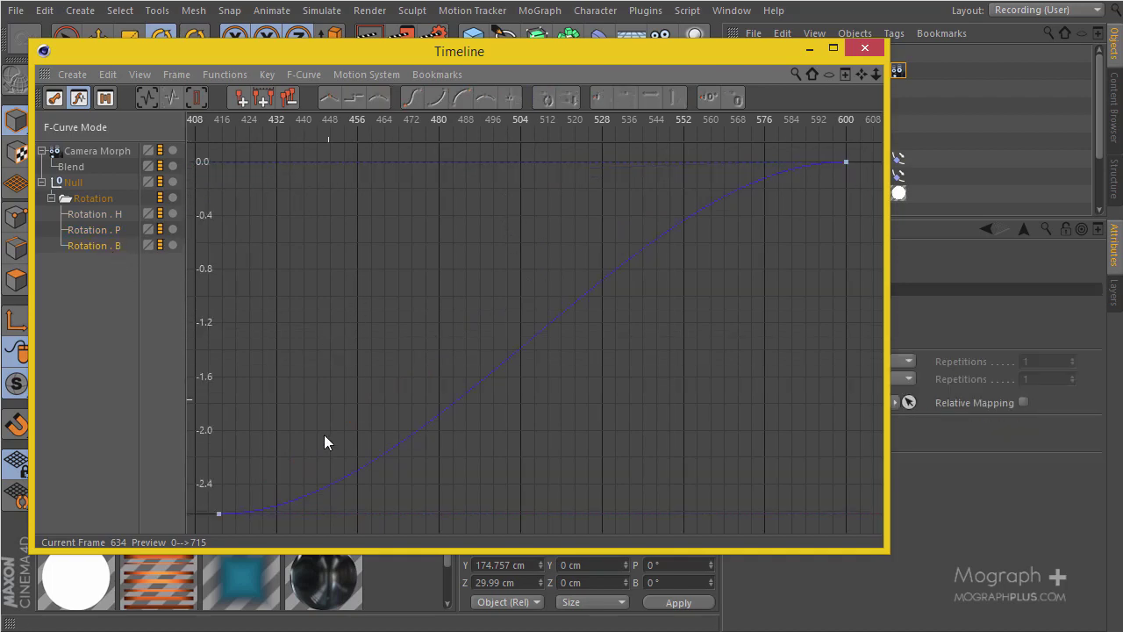
pyautogui.click(219, 512)
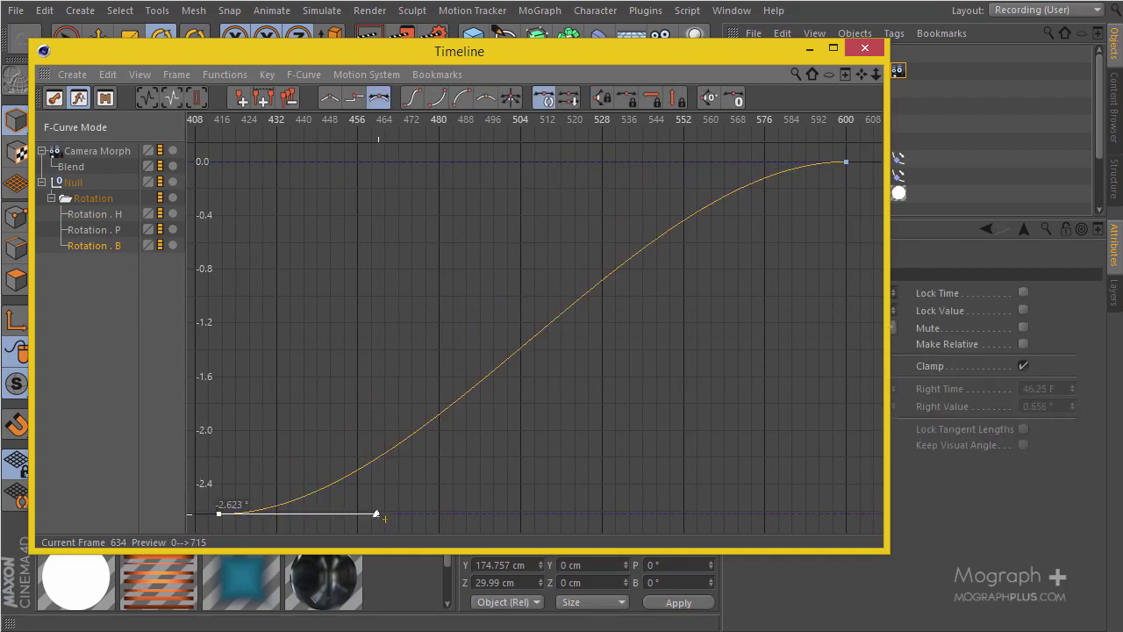
pyautogui.moveTo(378, 514); pyautogui.dragTo(296, 466)
pyautogui.click(865, 51)
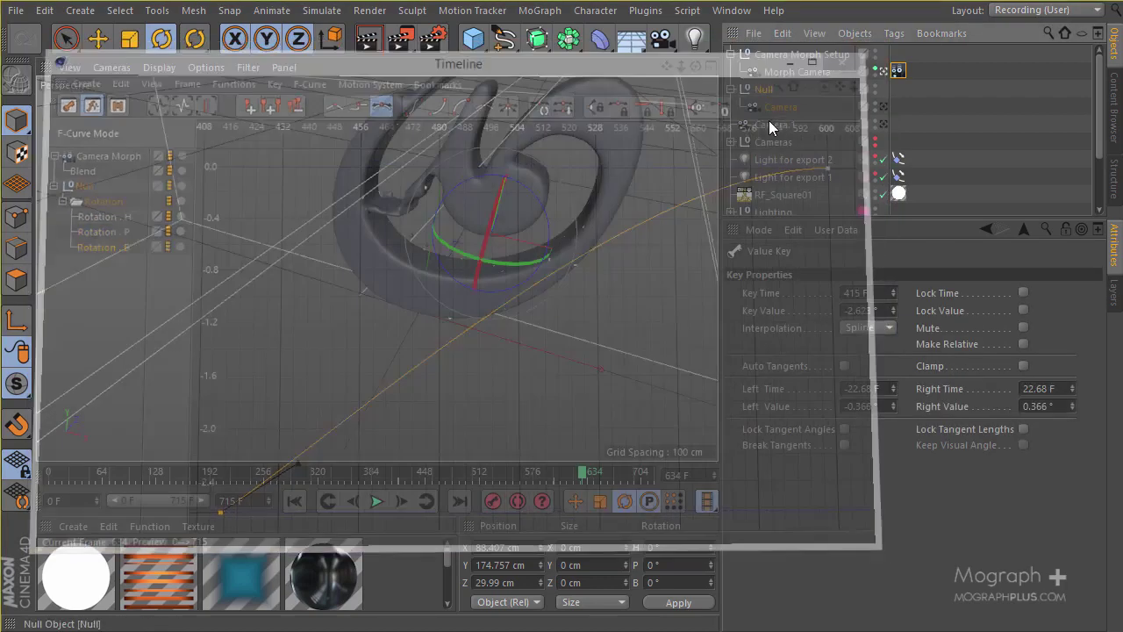
# Open the Blend F-curve of the Camera Morph tag and raise the frame 590 key's tangent to about 20.2 F and 14.9 %
pyautogui.click(898, 71)
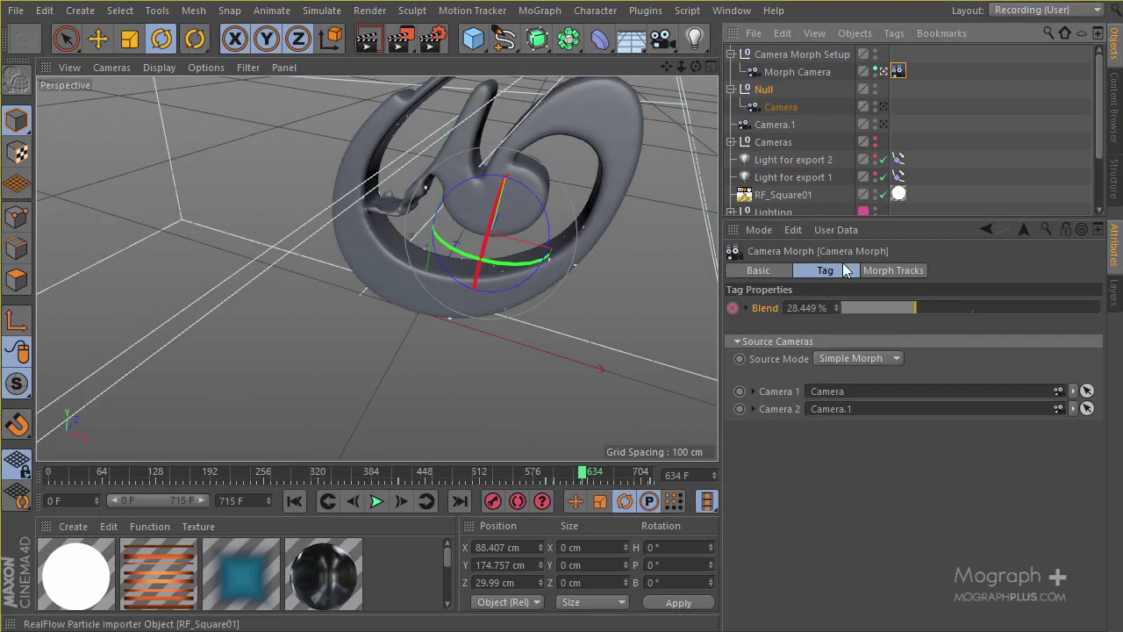
pyautogui.rightClick(764, 308)
pyautogui.moveTo(858, 317)
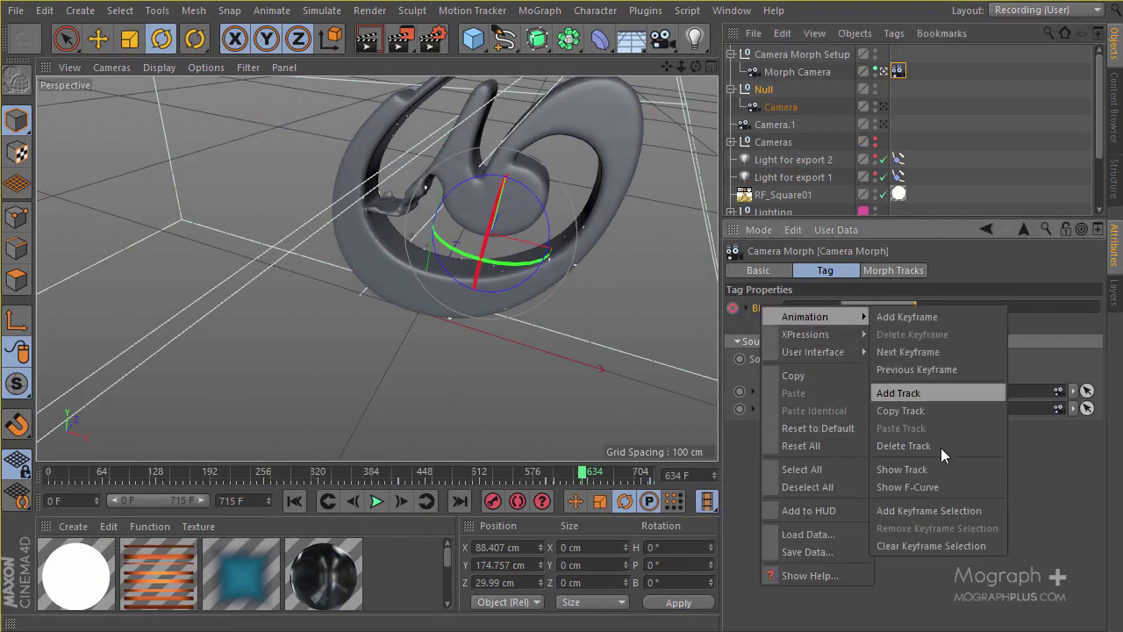
pyautogui.click(944, 486)
pyautogui.moveTo(322, 435); pyautogui.dragTo(251, 519)
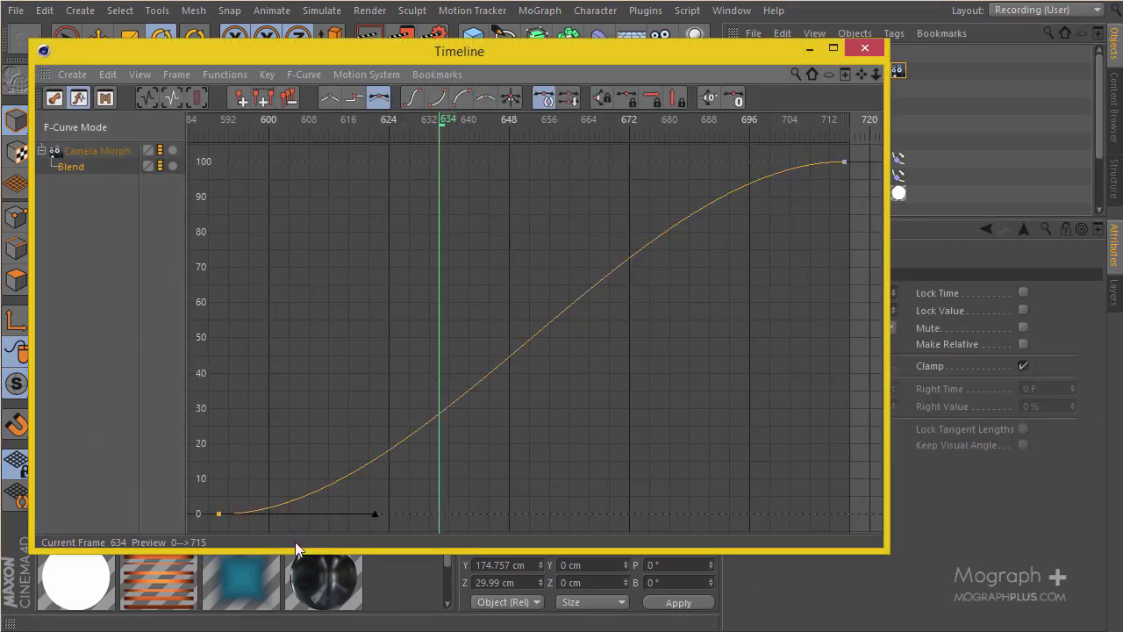
pyautogui.click(319, 466)
pyautogui.moveTo(318, 466); pyautogui.dragTo(204, 528)
pyautogui.click(375, 514)
pyautogui.moveTo(375, 516); pyautogui.dragTo(320, 461)
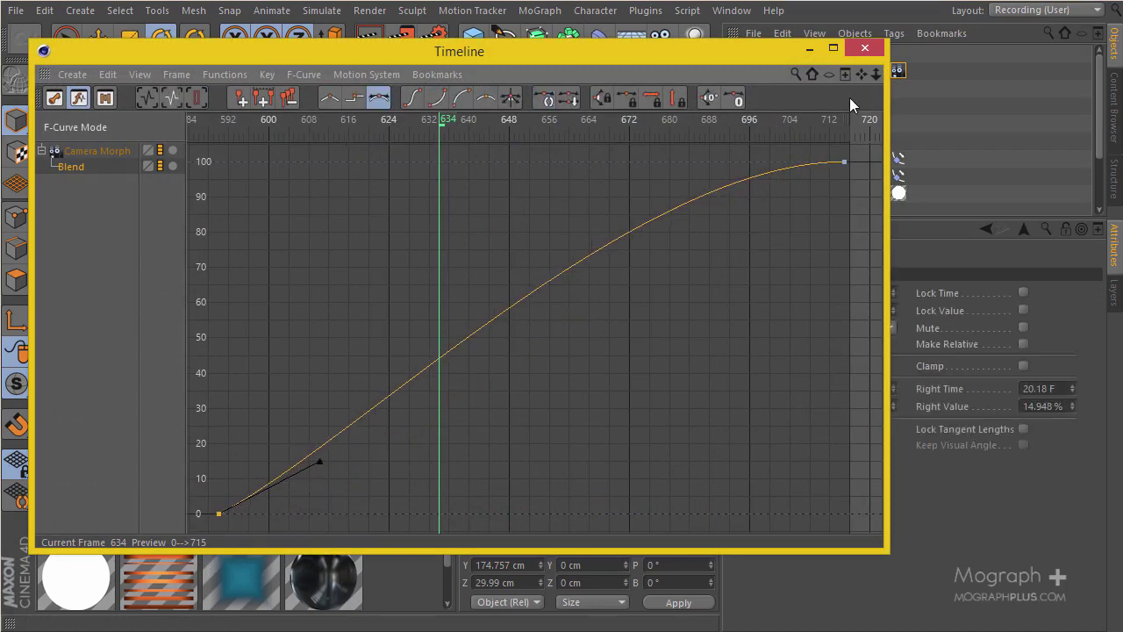
# Lengthen the flat tangent of the last Blend key back to about frame 664 at 100 % for a softer stop
pyautogui.click(844, 162)
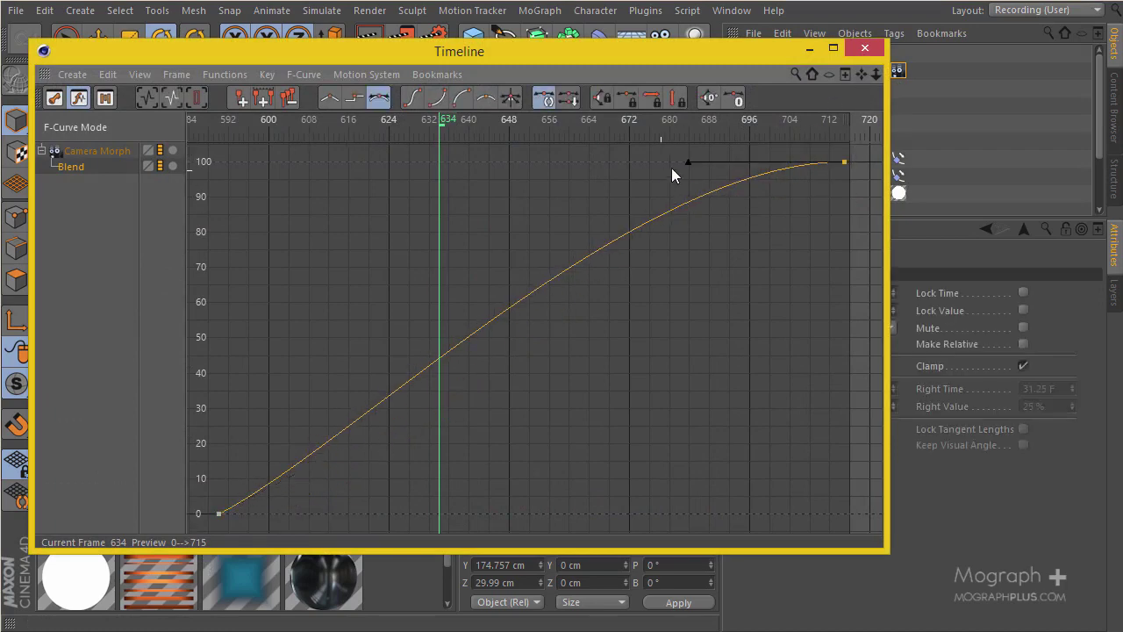
pyautogui.moveTo(634, 161); pyautogui.dragTo(606, 160)
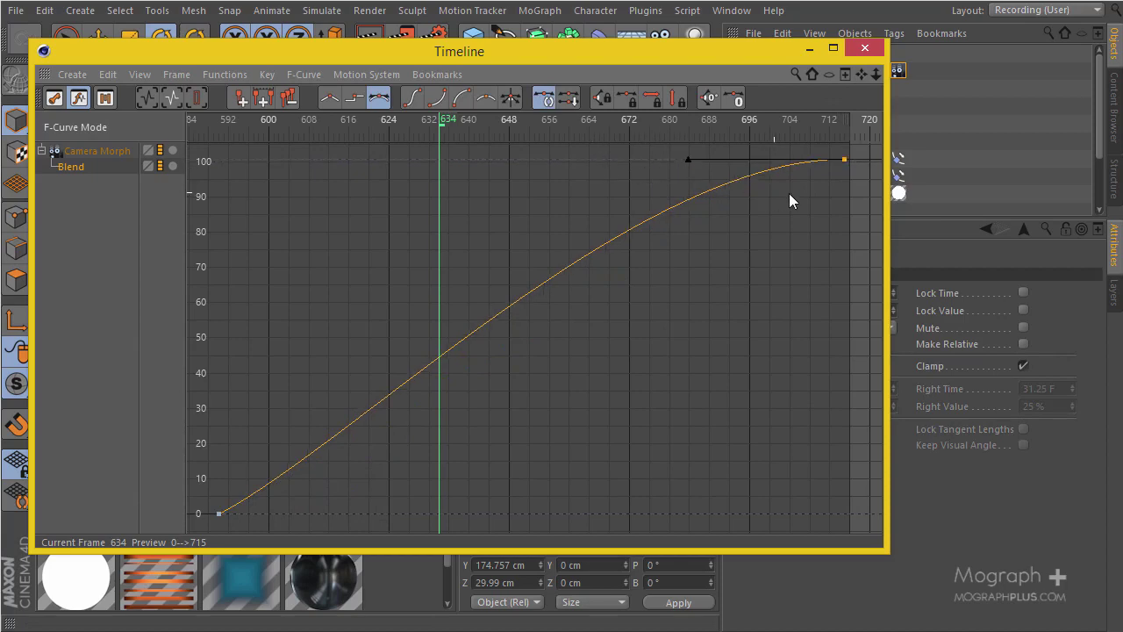
pyautogui.moveTo(691, 161); pyautogui.dragTo(591, 165)
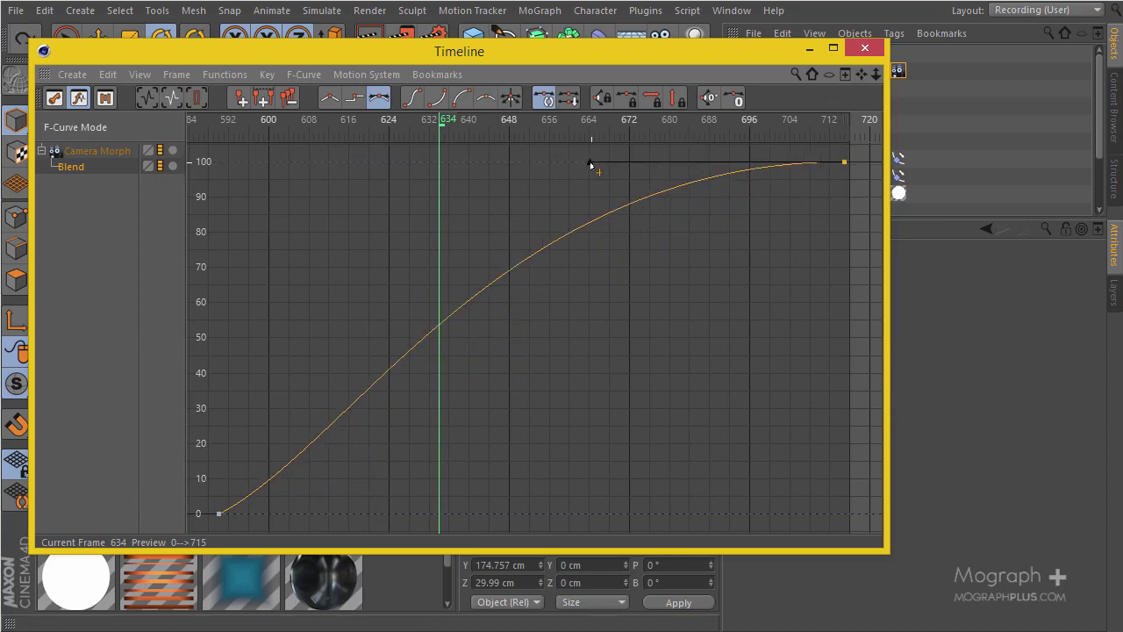
# Steepen the tangent of the frame 590 Blend key to about 15.8 F and 17.9 %, and close the Timeline
pyautogui.moveTo(216, 439); pyautogui.dragTo(284, 514)
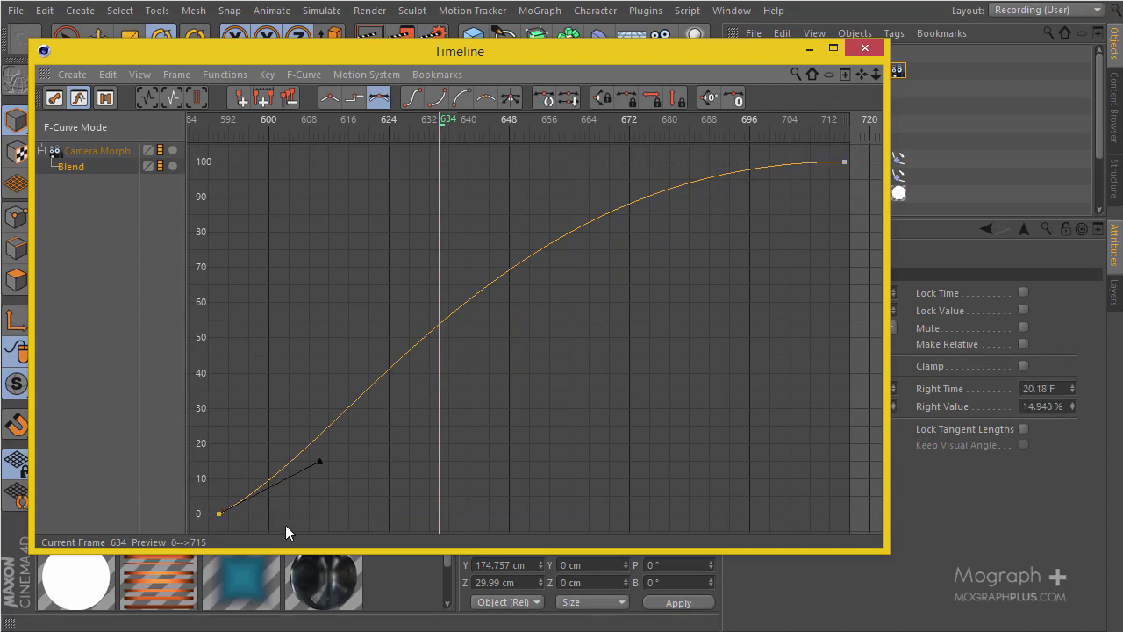
pyautogui.moveTo(320, 462); pyautogui.dragTo(299, 451)
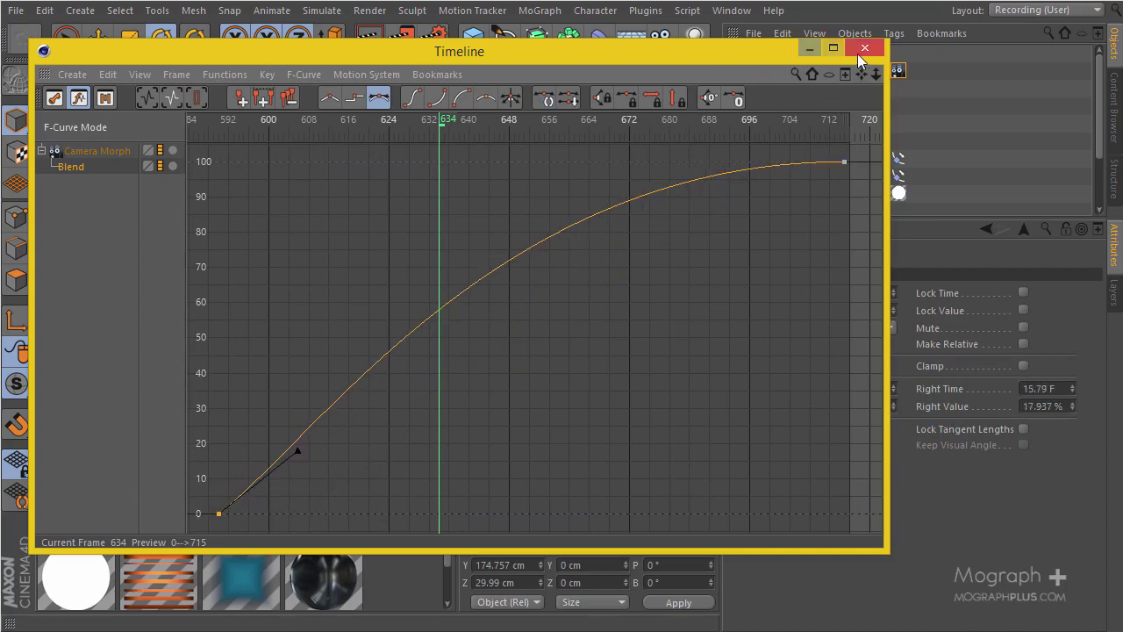
pyautogui.click(868, 51)
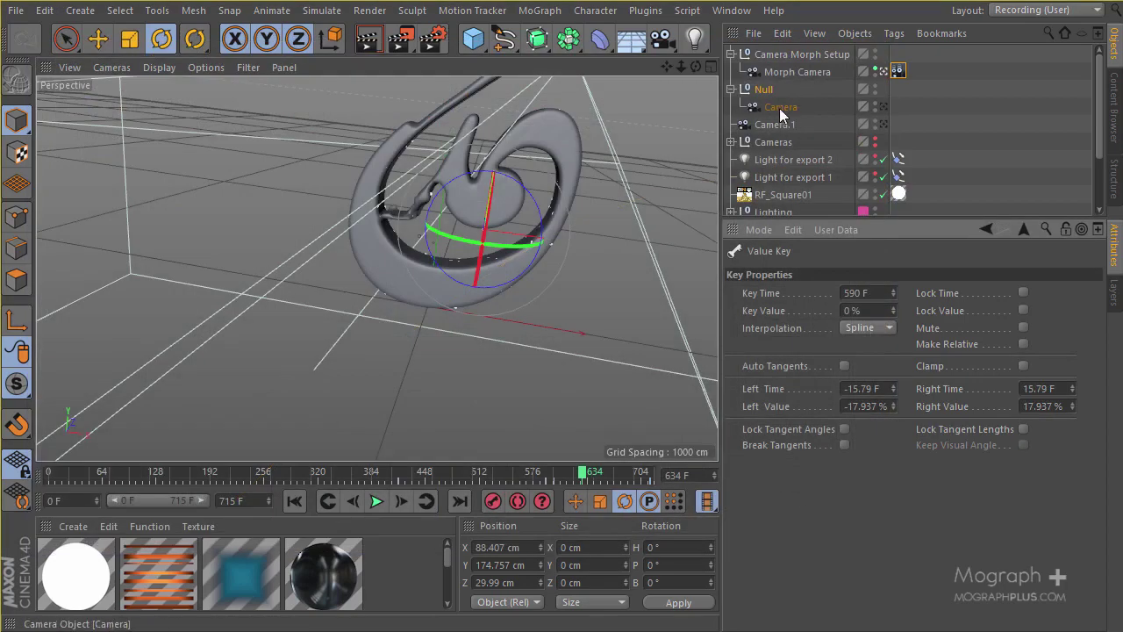
# Group Camera Morph Setup, Null and Camera.1 under a null named "Morph Camera _ 415-715", and save the scene
pyautogui.click(732, 88)
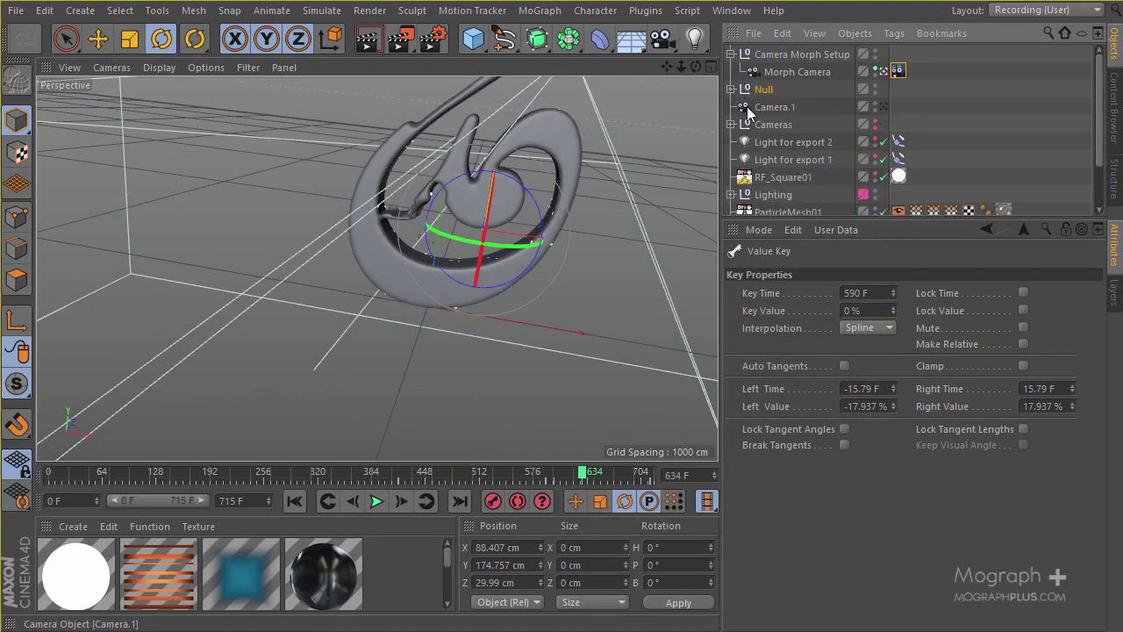
pyautogui.click(778, 68)
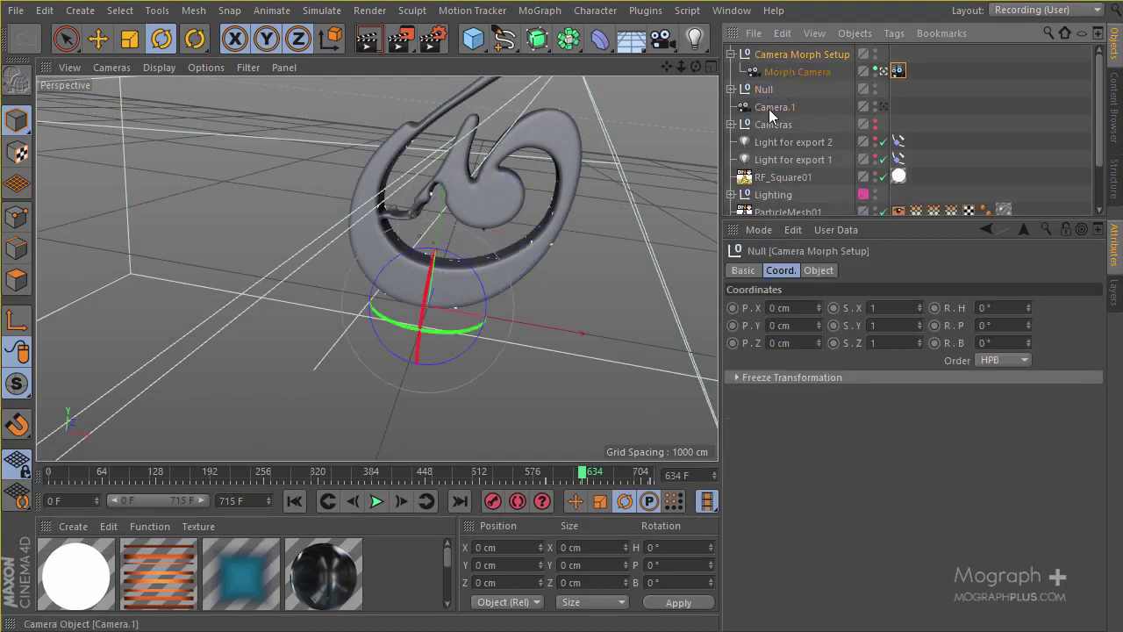
pyautogui.keyDown('shift'); pyautogui.click(772, 108); pyautogui.keyUp('shift')
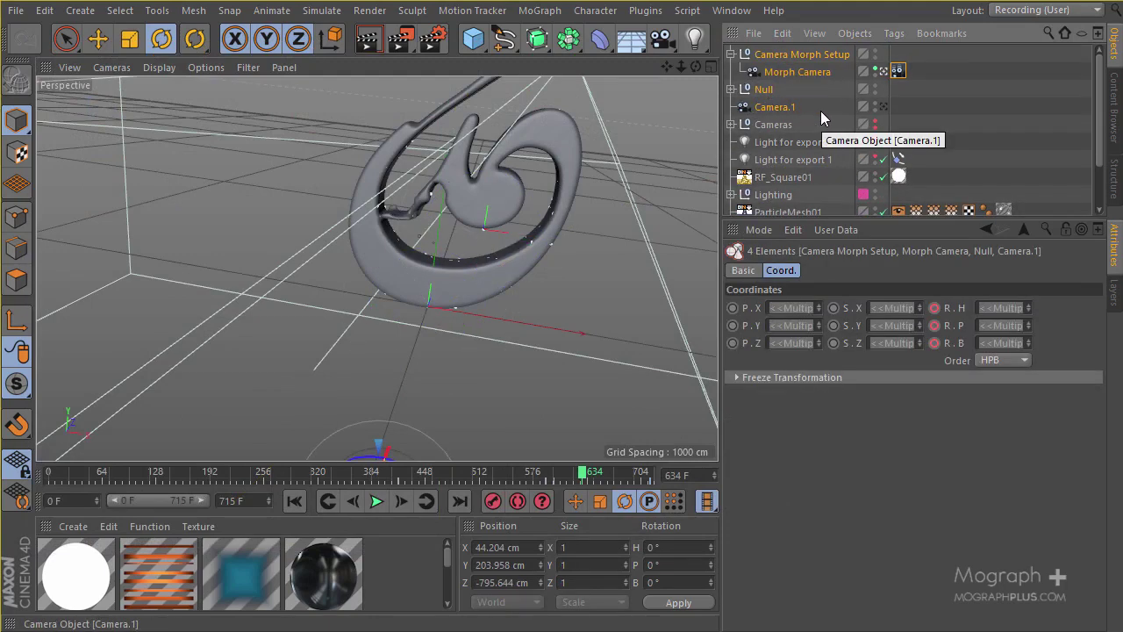
pyautogui.hotkey('alt', 'g')
pyautogui.doubleClick(767, 53)
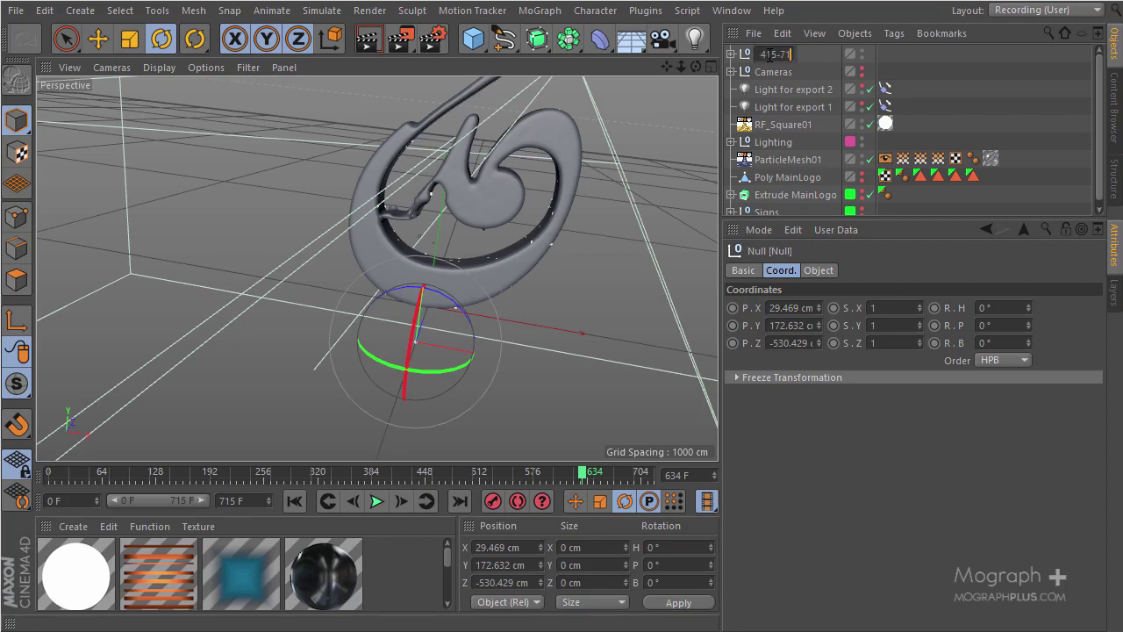
pyautogui.write('5')
pyautogui.press('Return')
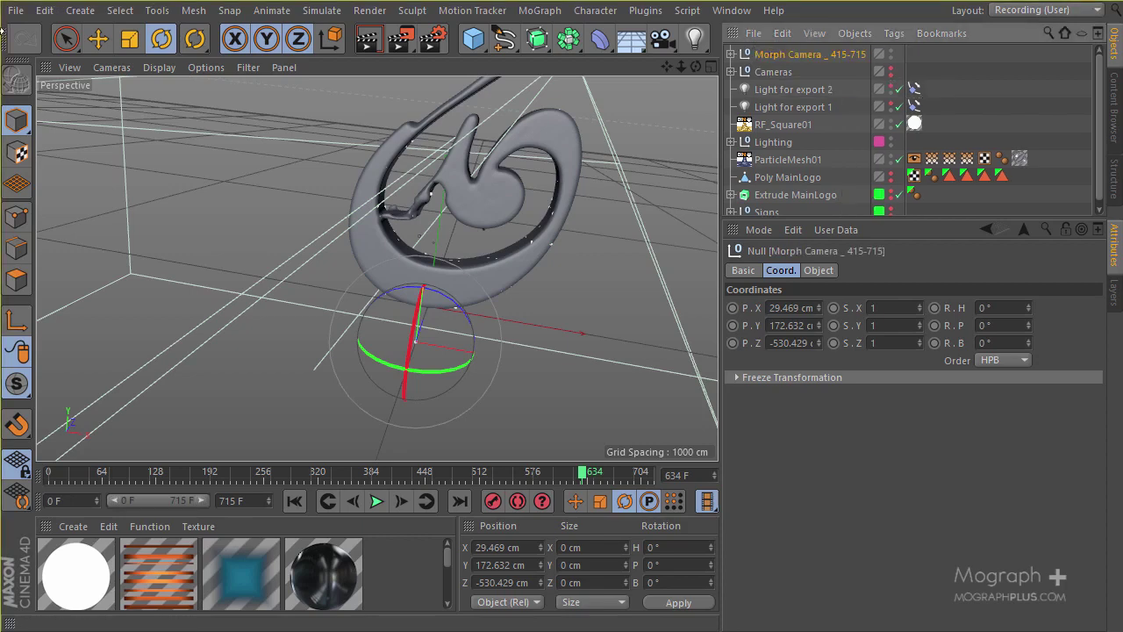
pyautogui.click(16, 10)
pyautogui.click(130, 156)
# Move the Morph Camera _ 415-715 group into the Cameras null and place the collapsed Cameras null directly above Lighting
pyautogui.moveTo(775, 68); pyautogui.dragTo(735, 75)
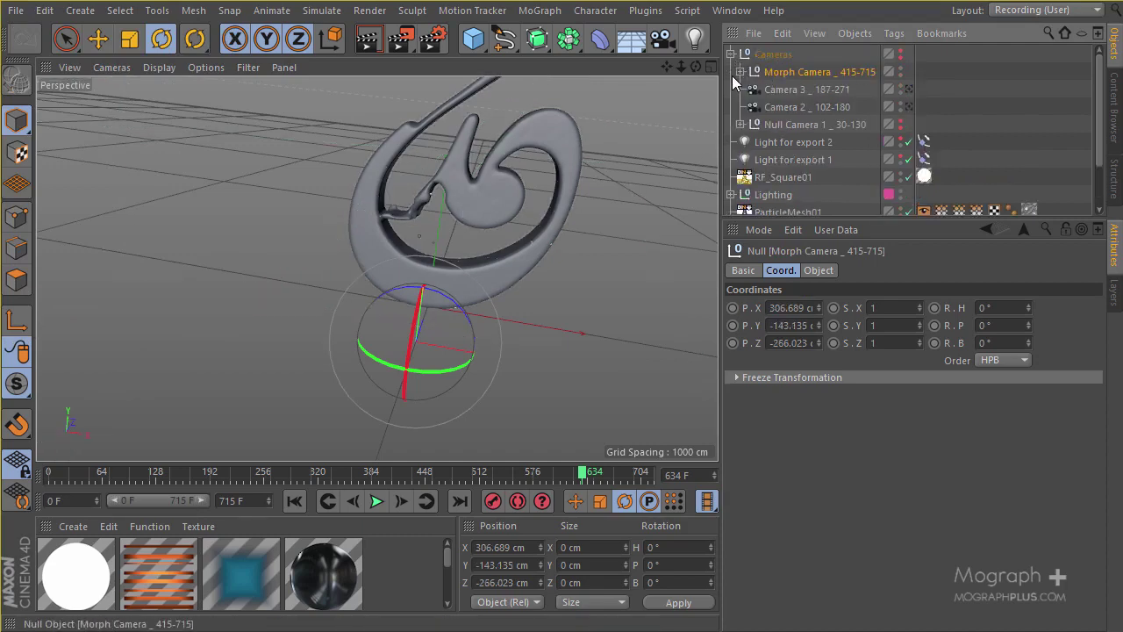
pyautogui.click(731, 53)
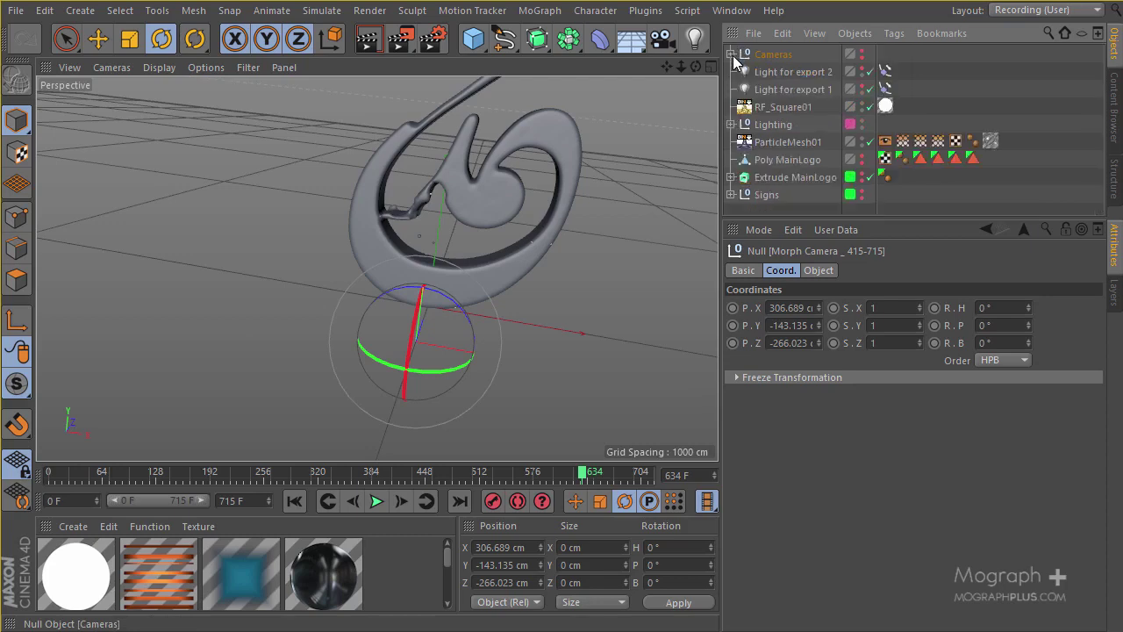
pyautogui.moveTo(762, 55); pyautogui.dragTo(748, 117)
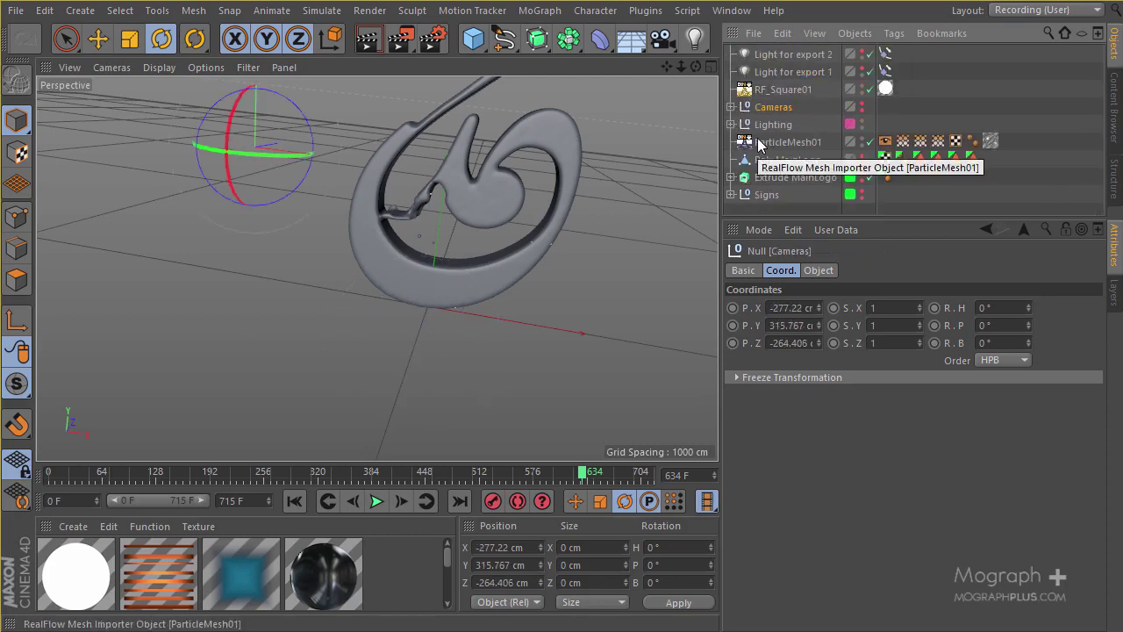
# Create a new layer below the Lighting layer and name it Cameras
pyautogui.click(1114, 294)
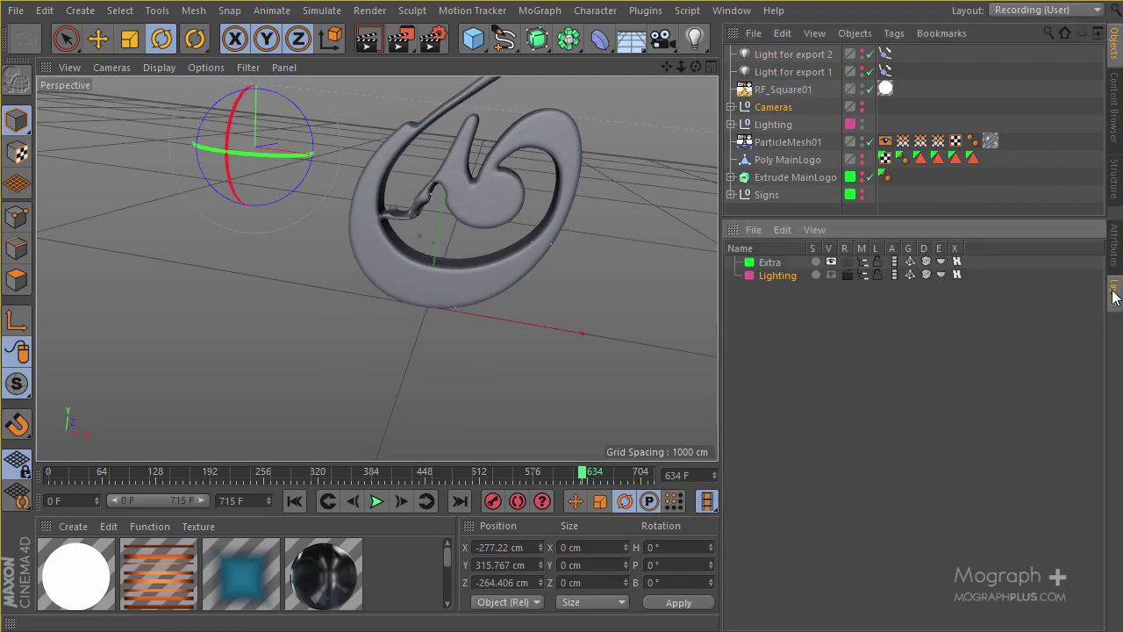
pyautogui.doubleClick(765, 314)
pyautogui.doubleClick(772, 287)
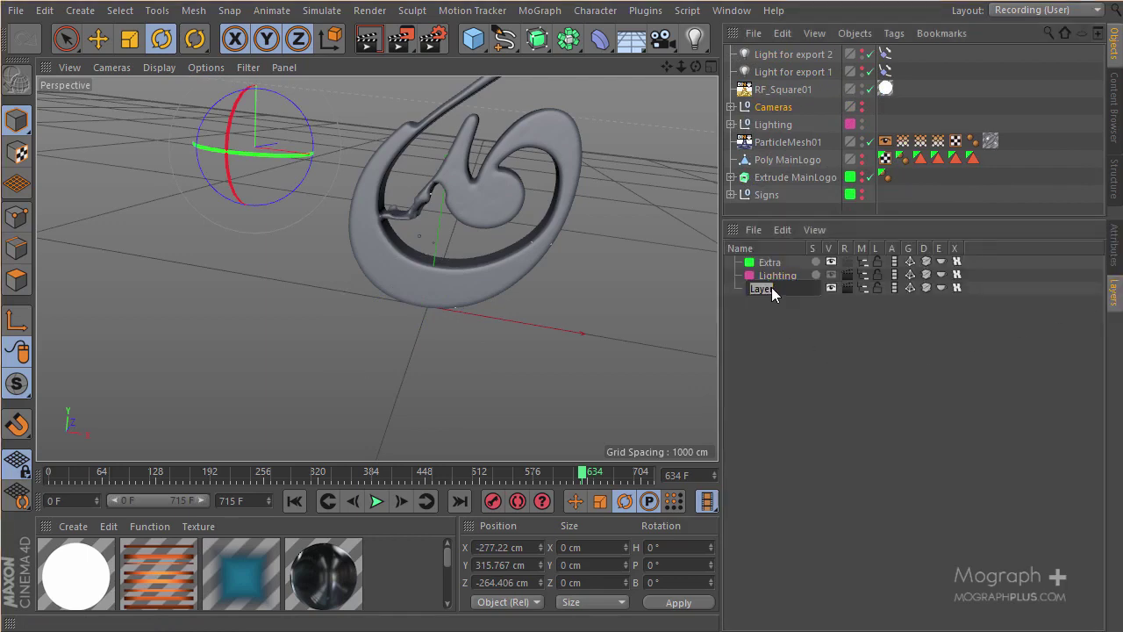
pyautogui.write('Cameras')
pyautogui.press('Return')
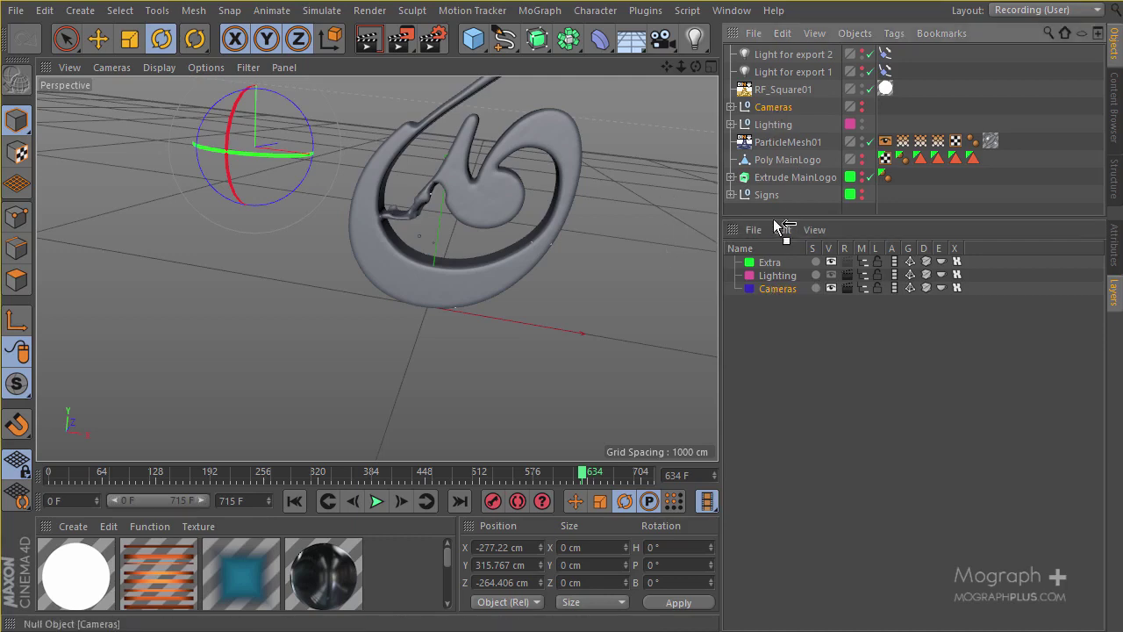